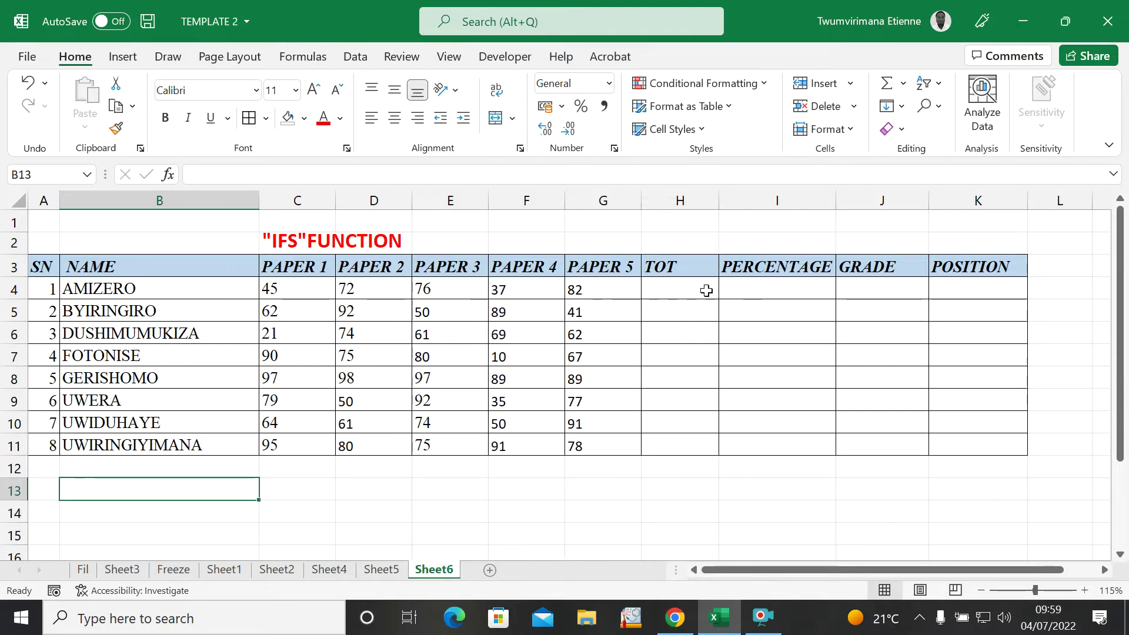
click(298, 492)
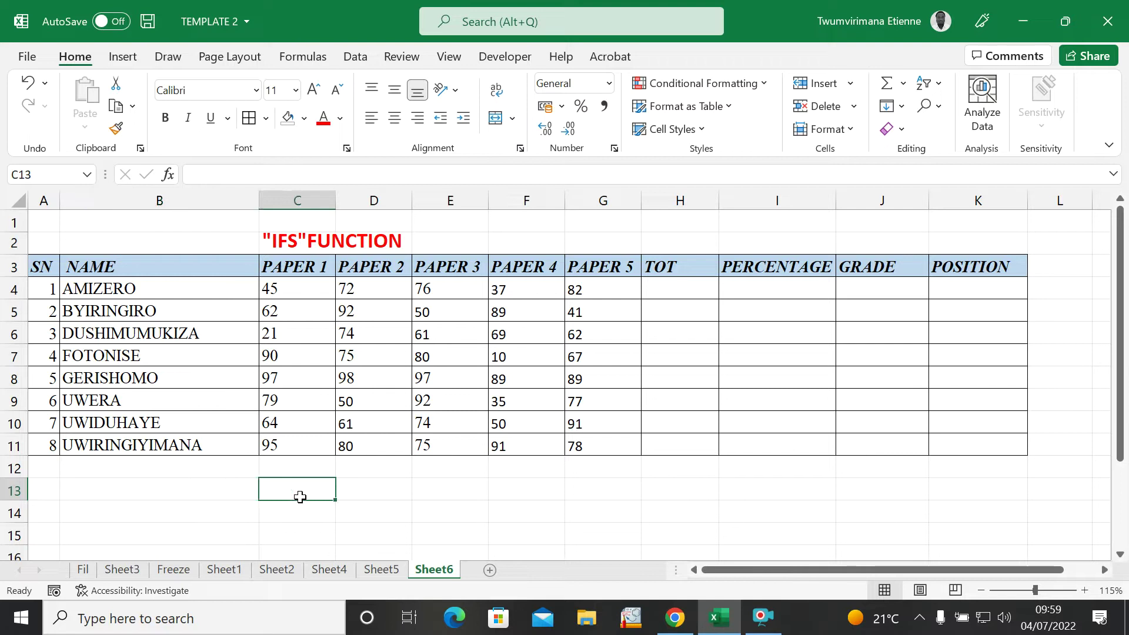
click(394, 489)
click(286, 493)
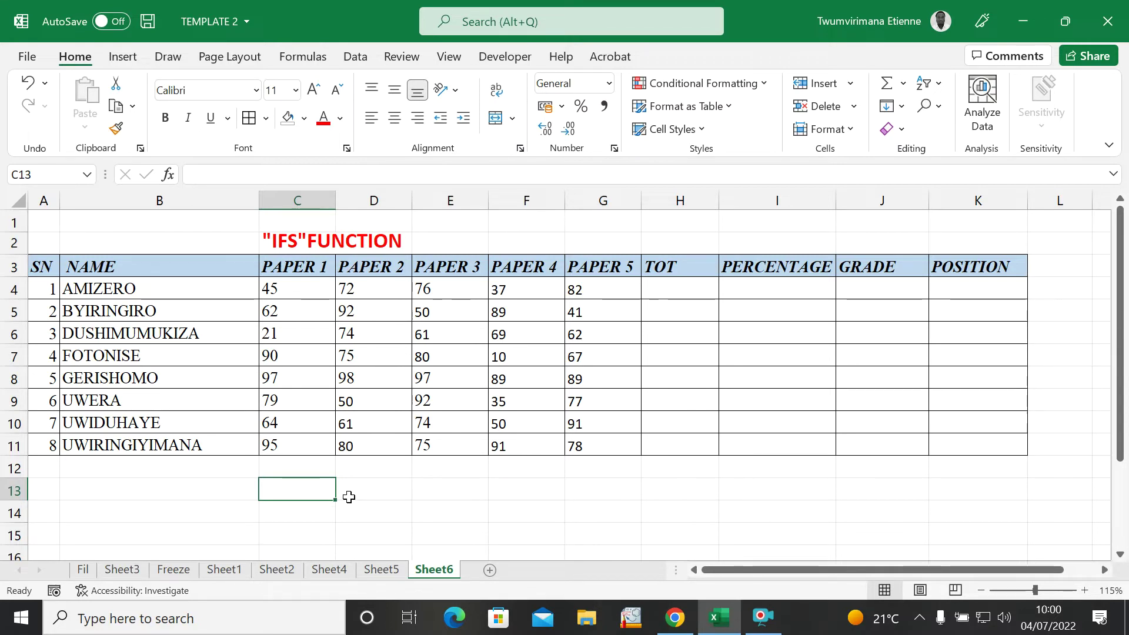
click(370, 489)
click(441, 486)
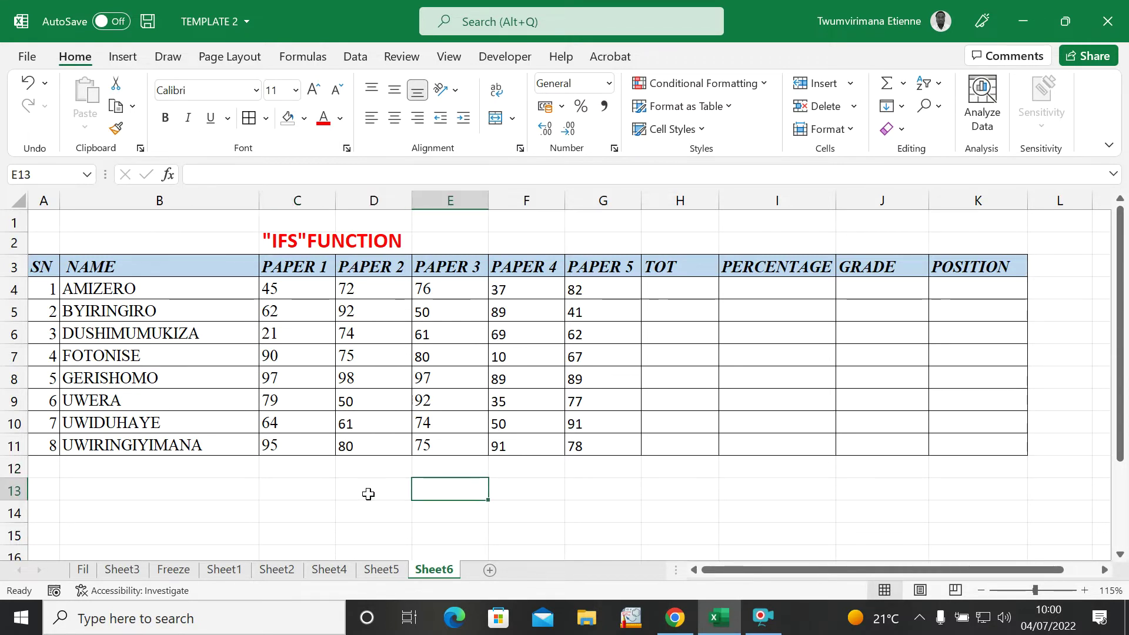
click(368, 494)
click(308, 490)
click(369, 489)
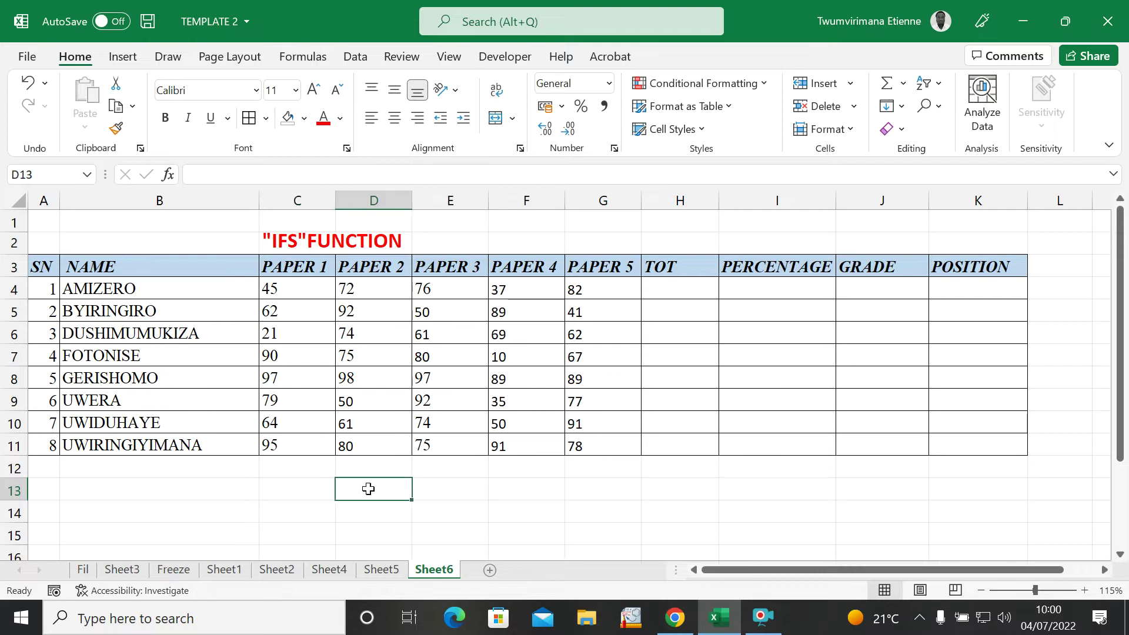
click(442, 489)
click(395, 491)
click(299, 488)
click(357, 486)
click(448, 492)
Start a grading key below the marks table with the range 90-100 in C13 and grade A+ in D13.
click(312, 493)
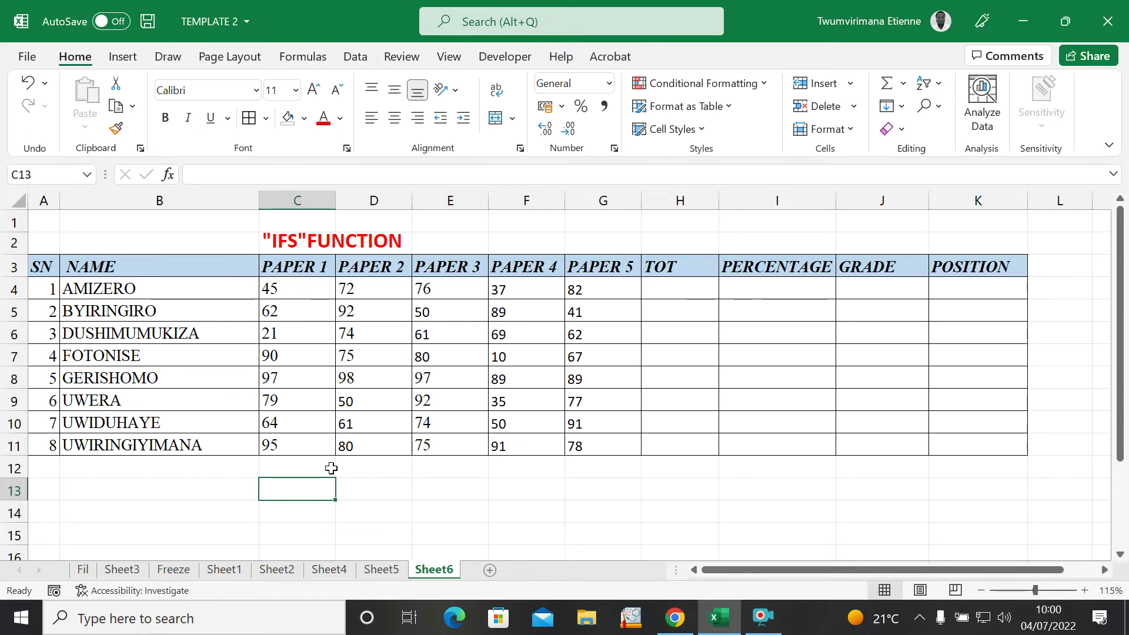
text(90)
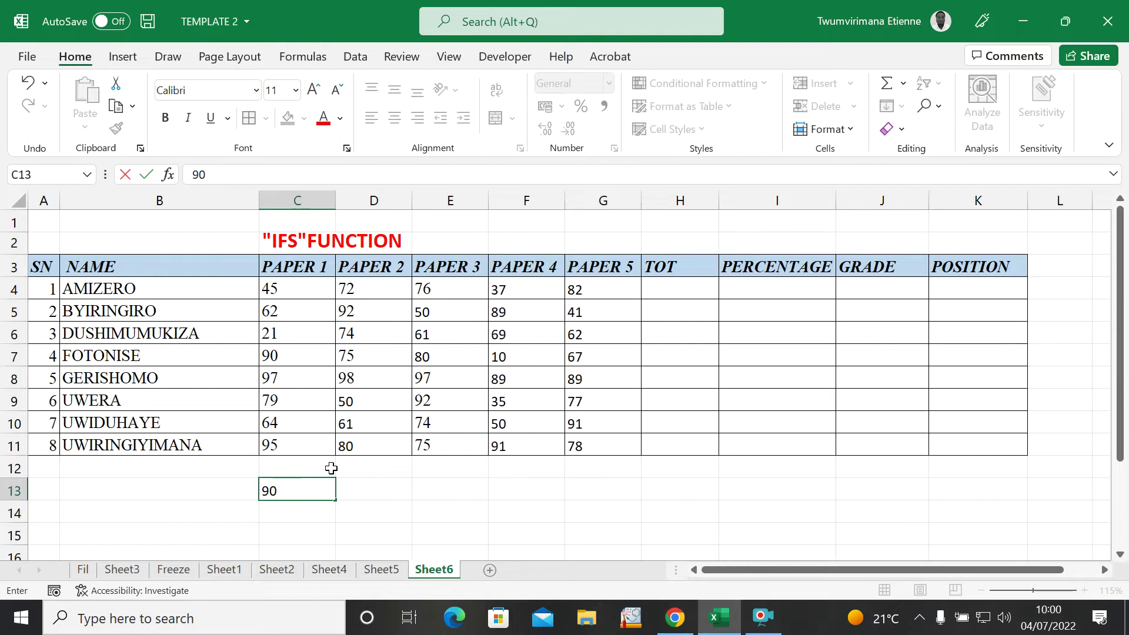
text(-100)
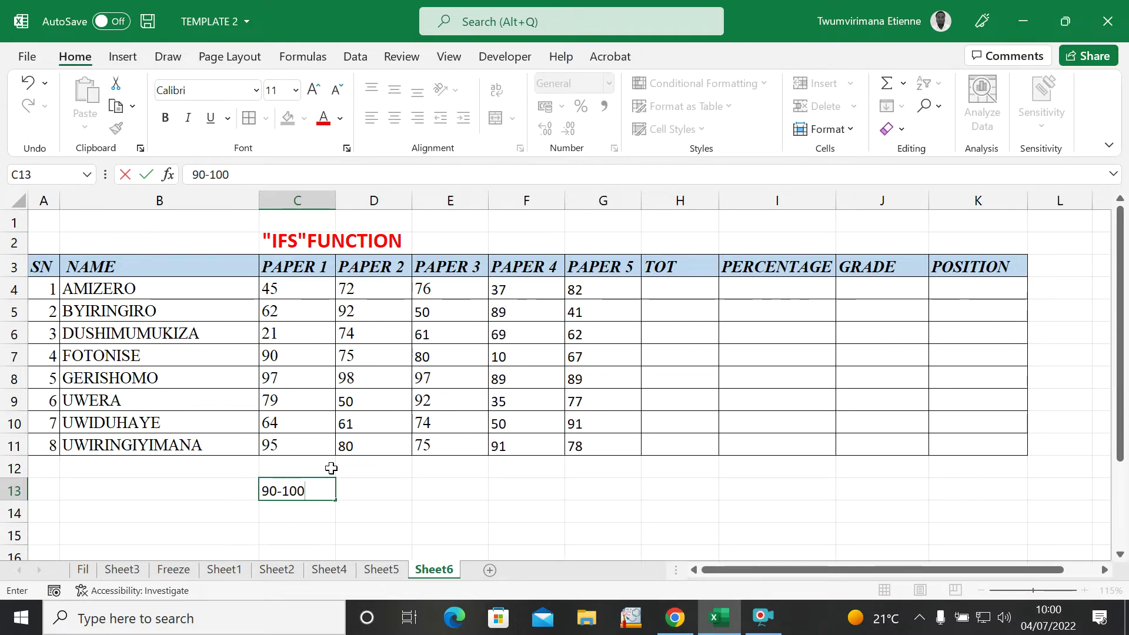
click(365, 491)
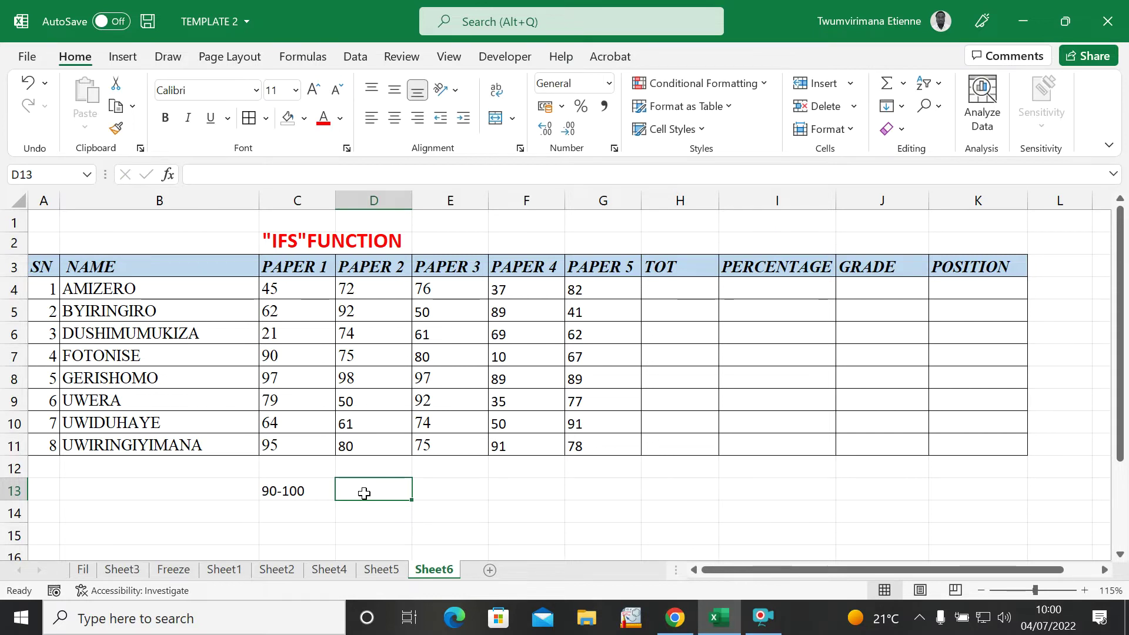
text(A+)
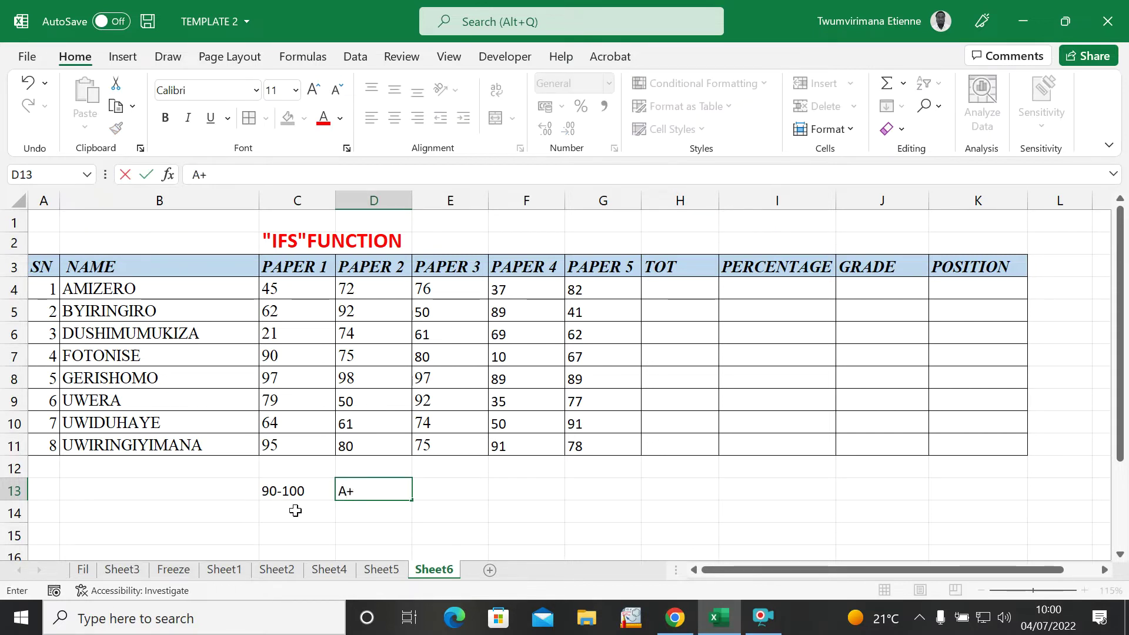
Add the range 80-90 in C14 and grade A in D14 to the grading key.
click(295, 510)
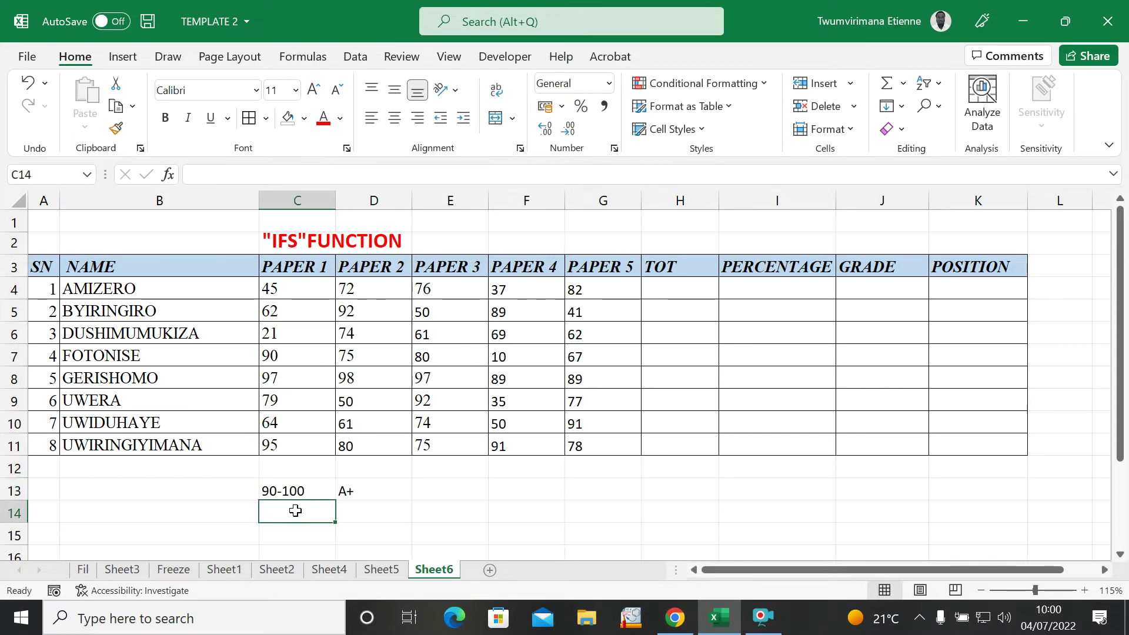
text(8)
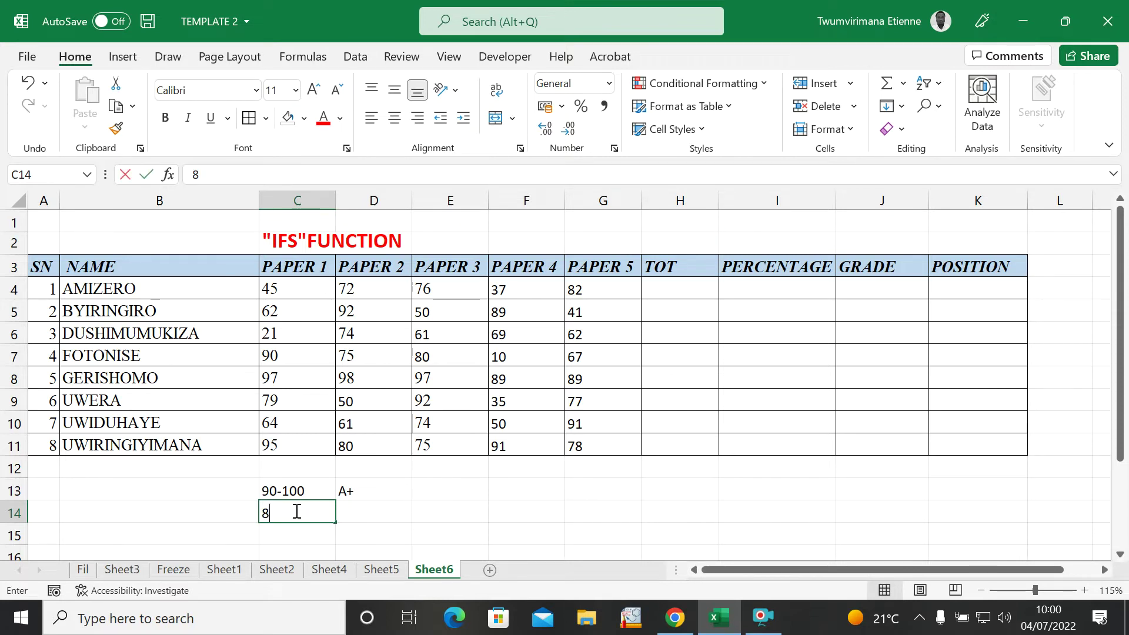
text(0-90)
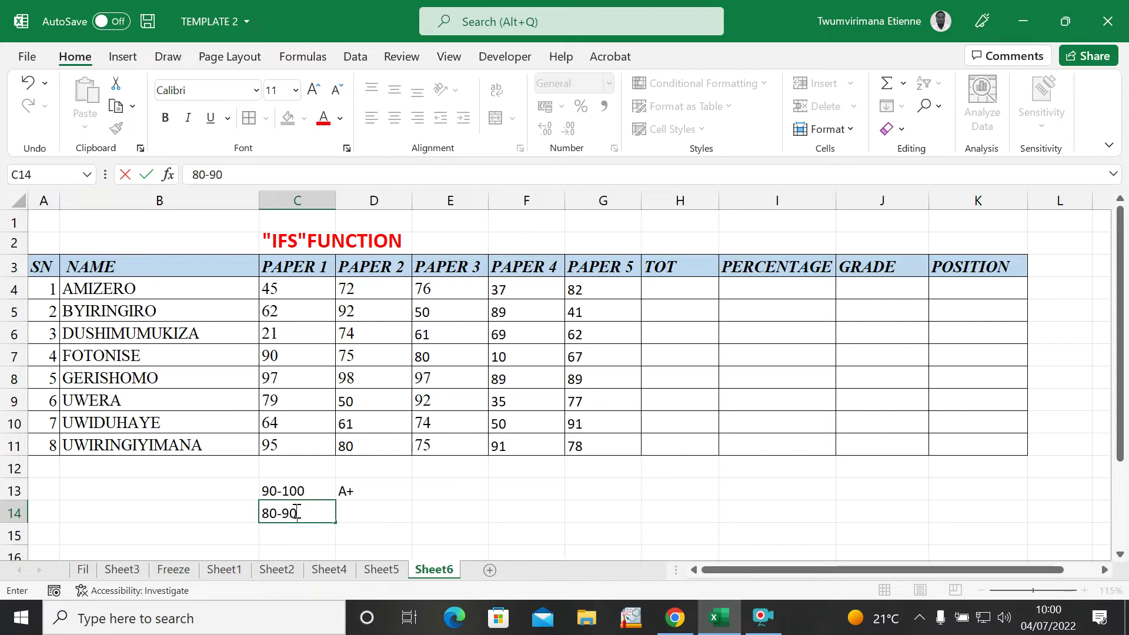
key(Tab)
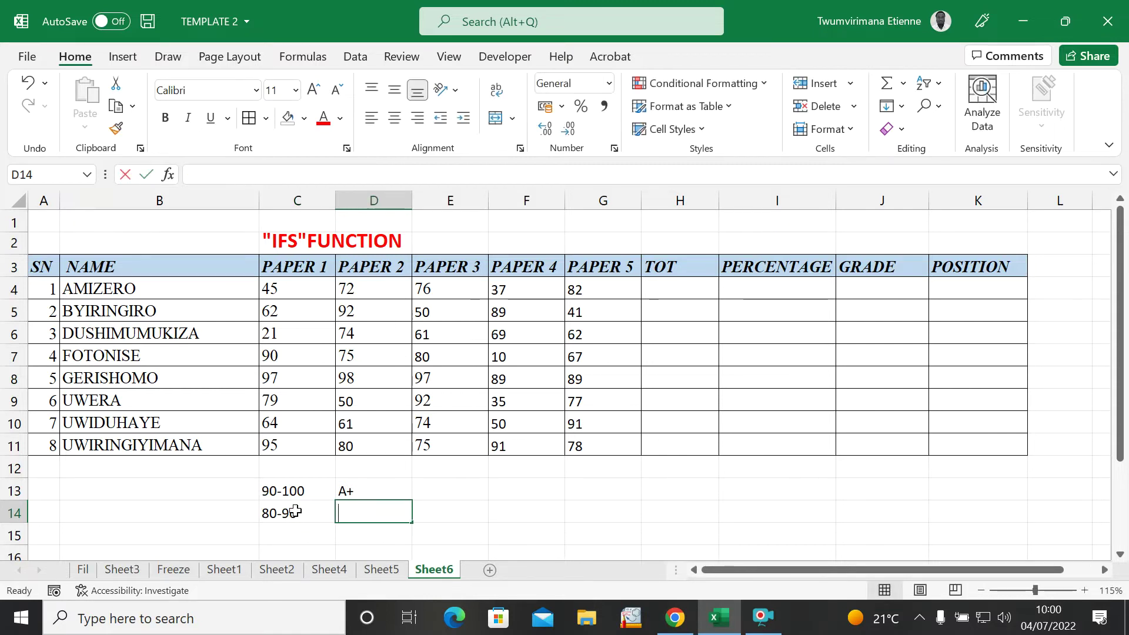
text(A)
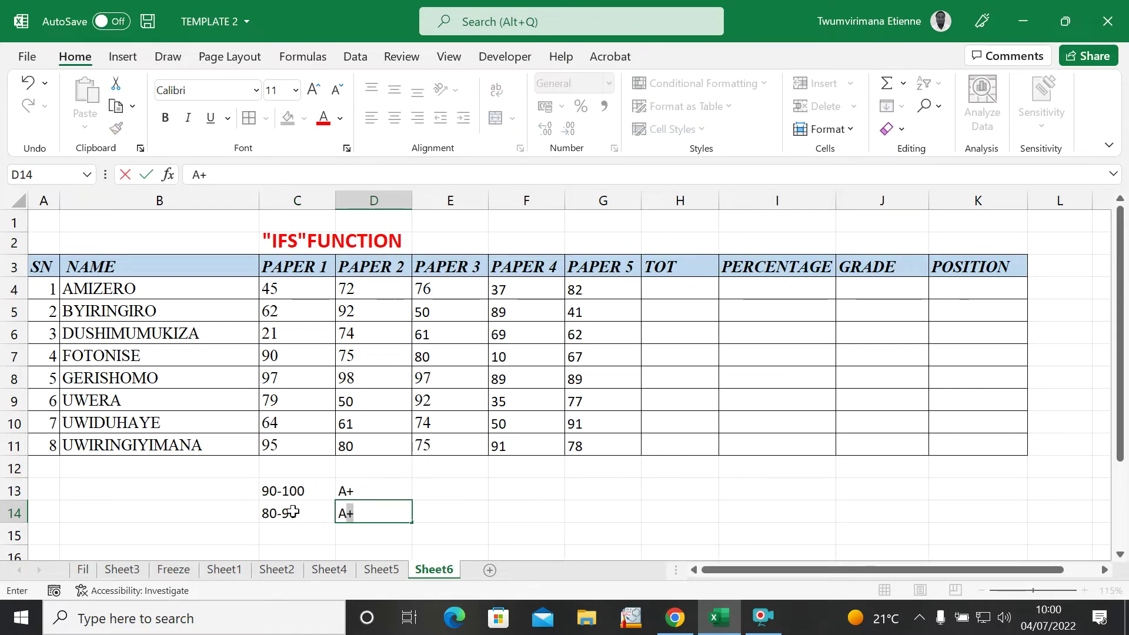
click(292, 511)
double_click(371, 513)
key(BackSpace)
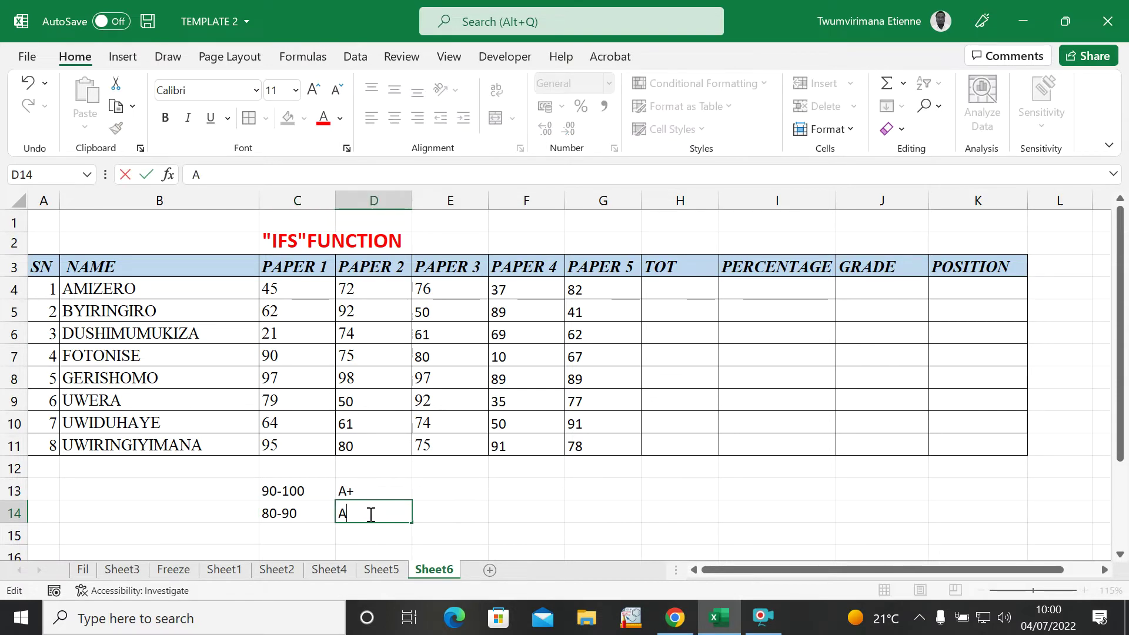
Add the range 70-80 in C15 and grade B in D15 to the grading key.
click(296, 541)
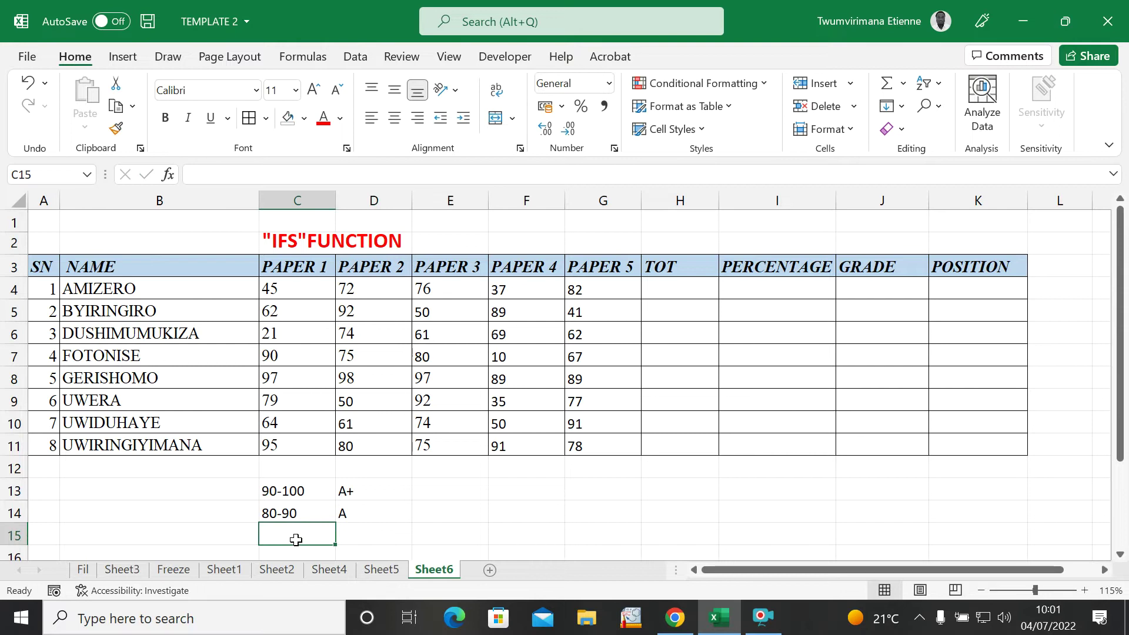
text(70)
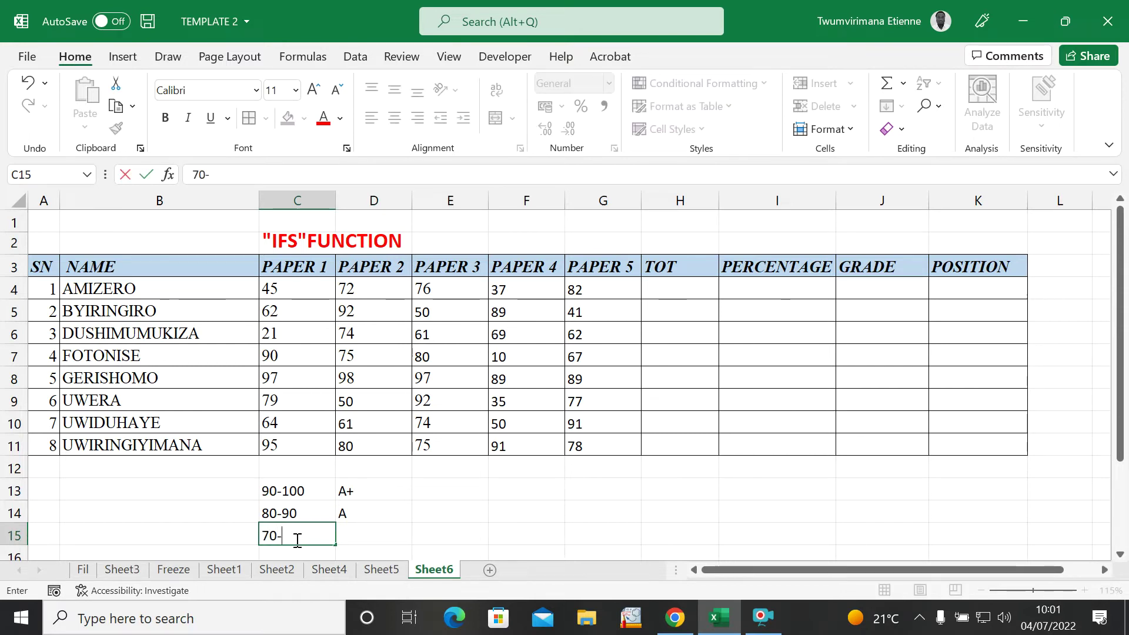
text(-80)
click(365, 518)
click(362, 533)
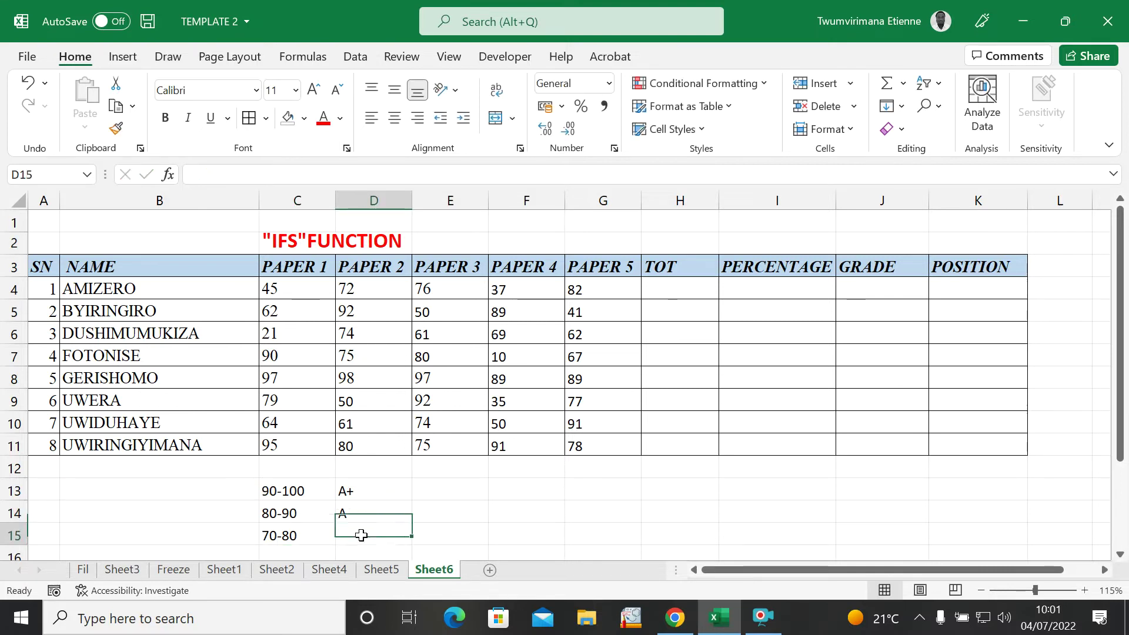
text(B)
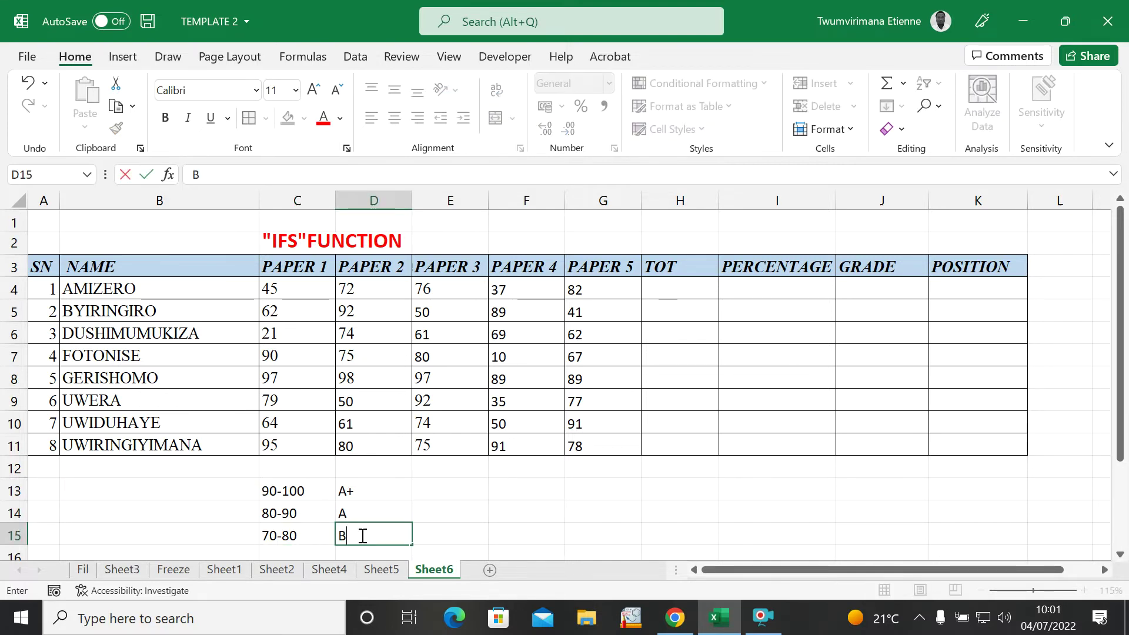
Continue the grading key in a second column pair with 60-70 in E13 and grade C in F13.
click(463, 493)
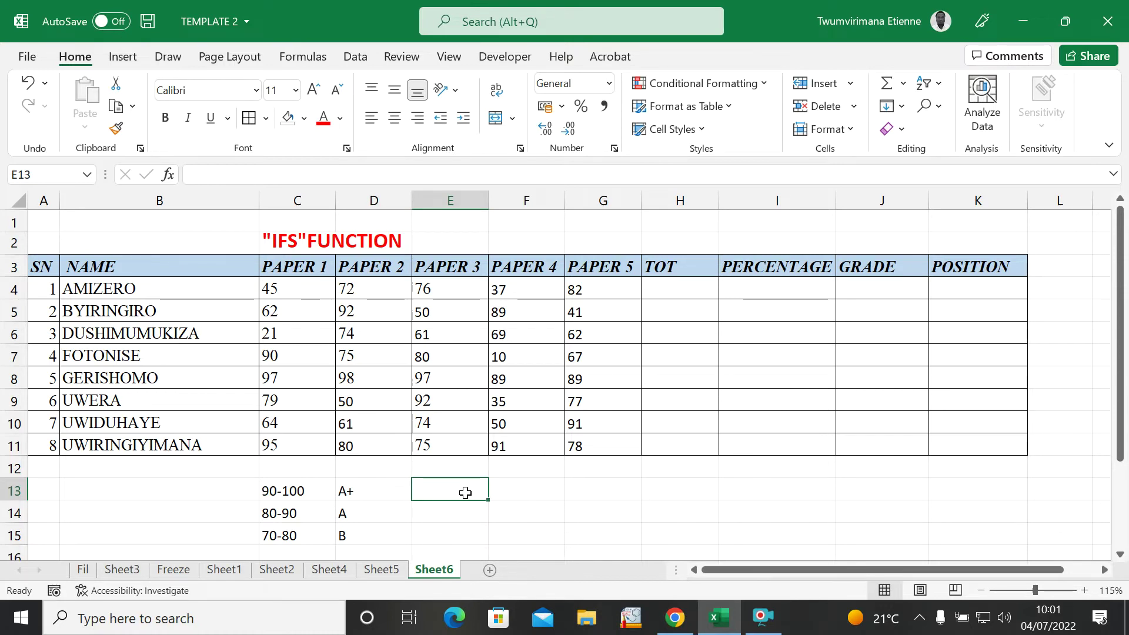
text(60-)
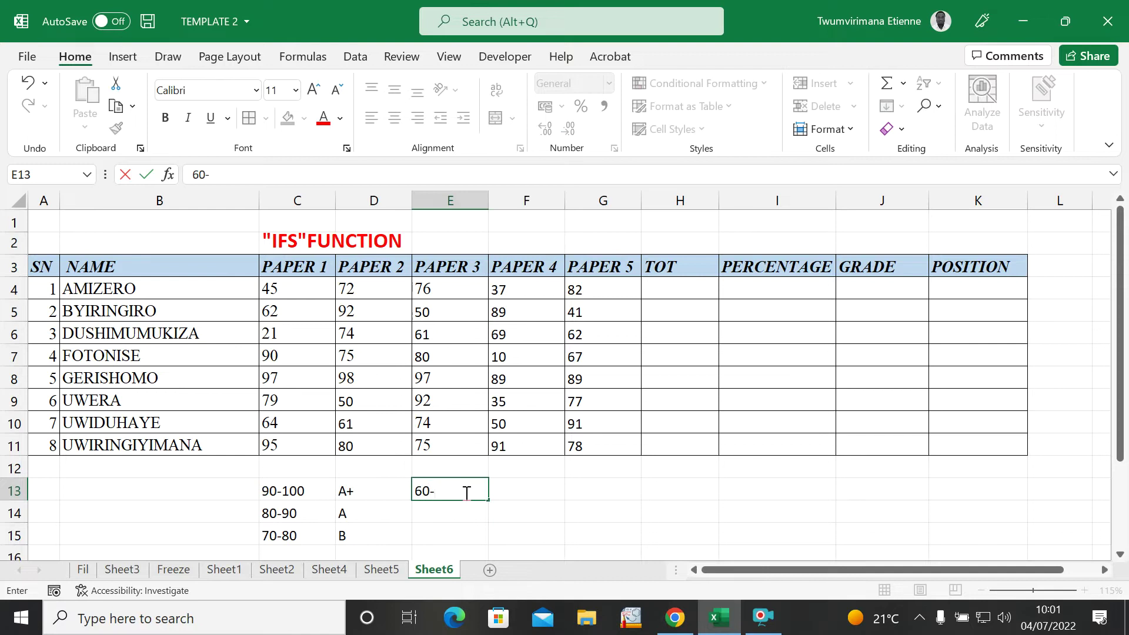
text(70)
click(539, 484)
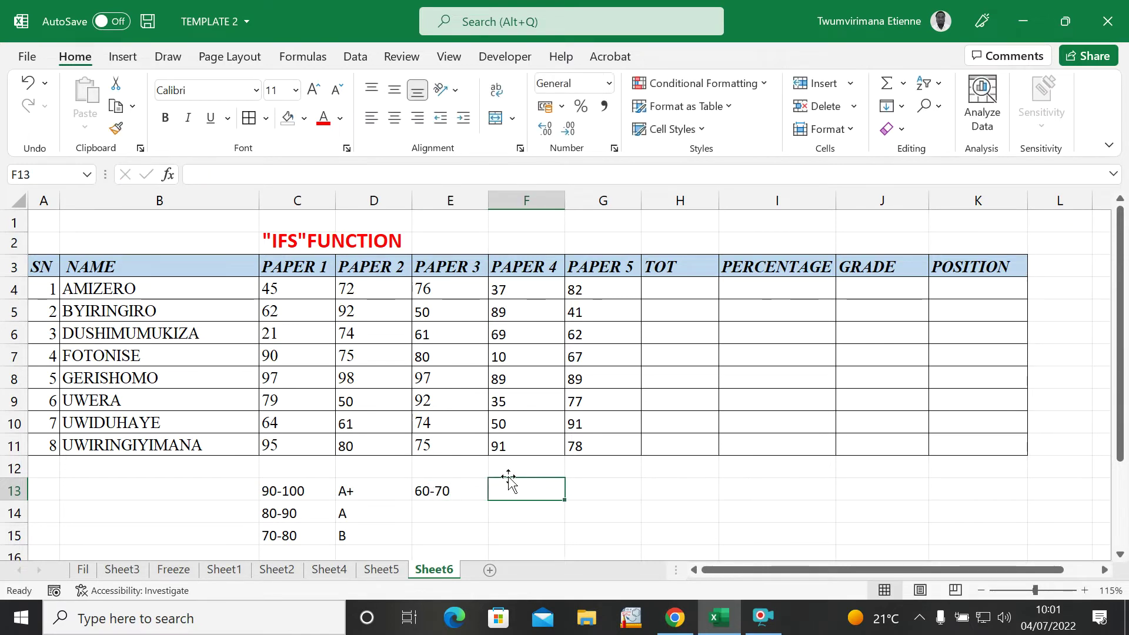
text(C)
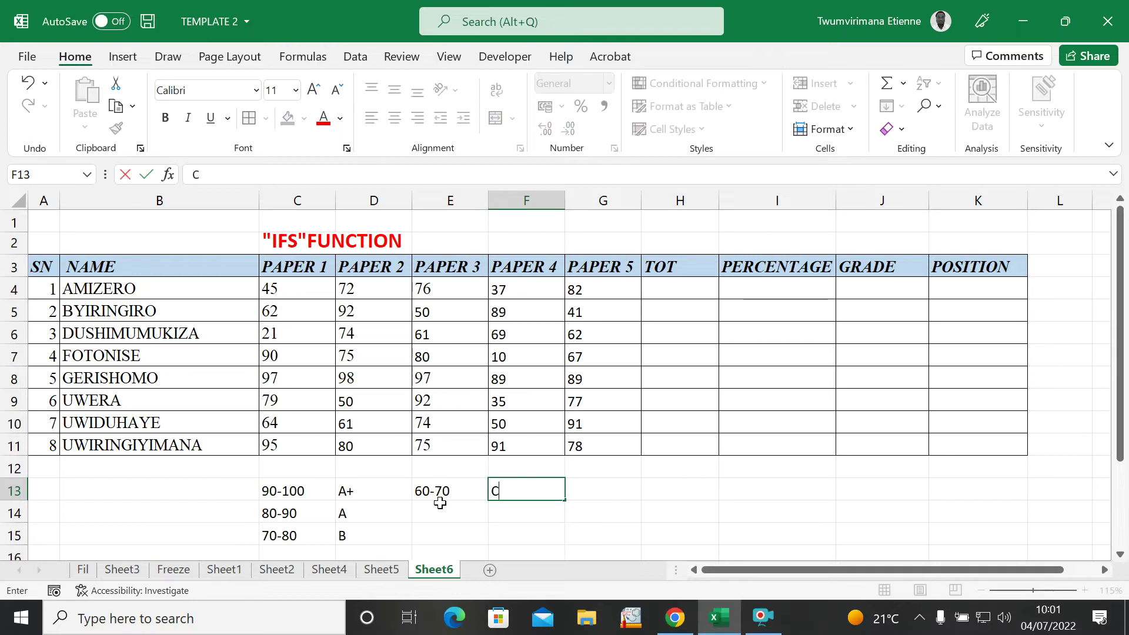
Add the range 50-60 in E14 and grade D in F14 to the grading key.
click(440, 509)
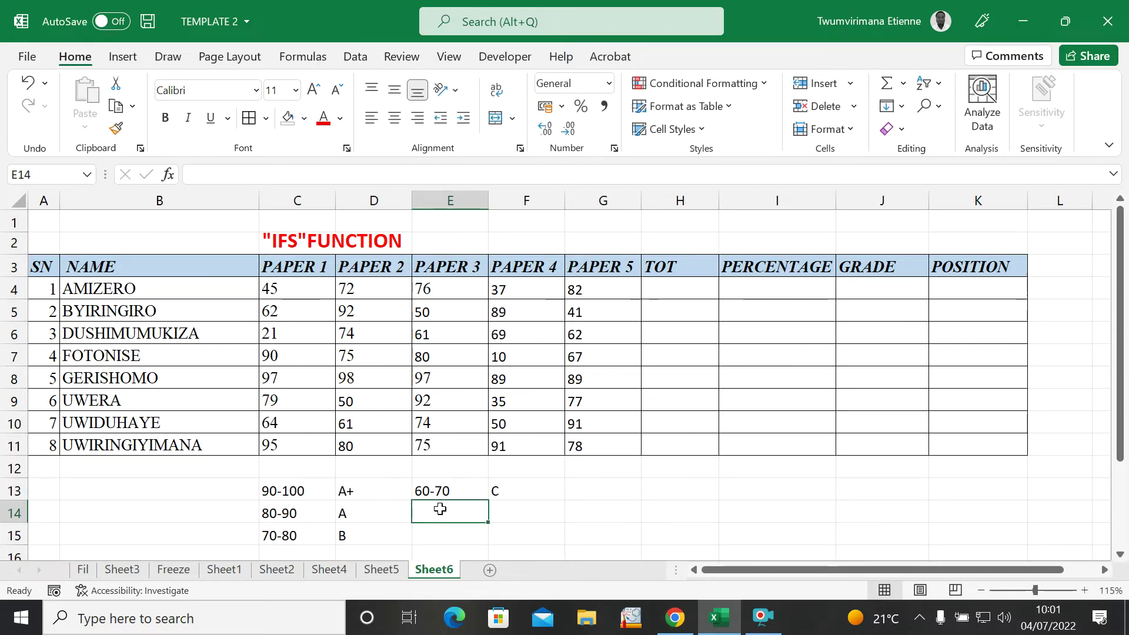
text(50-)
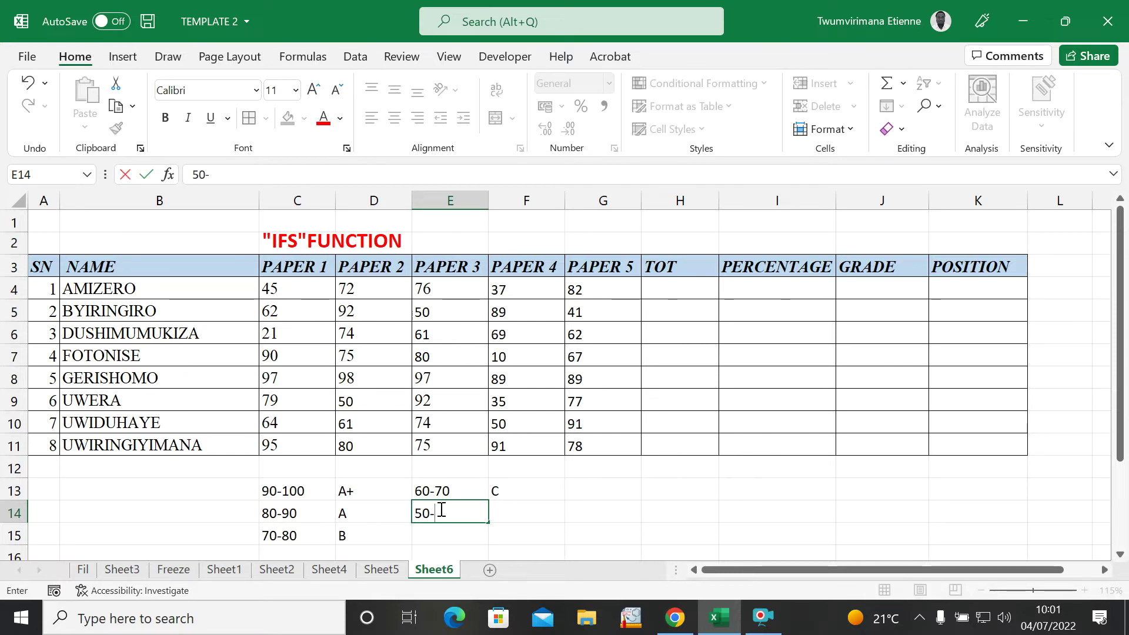
text(60)
click(524, 519)
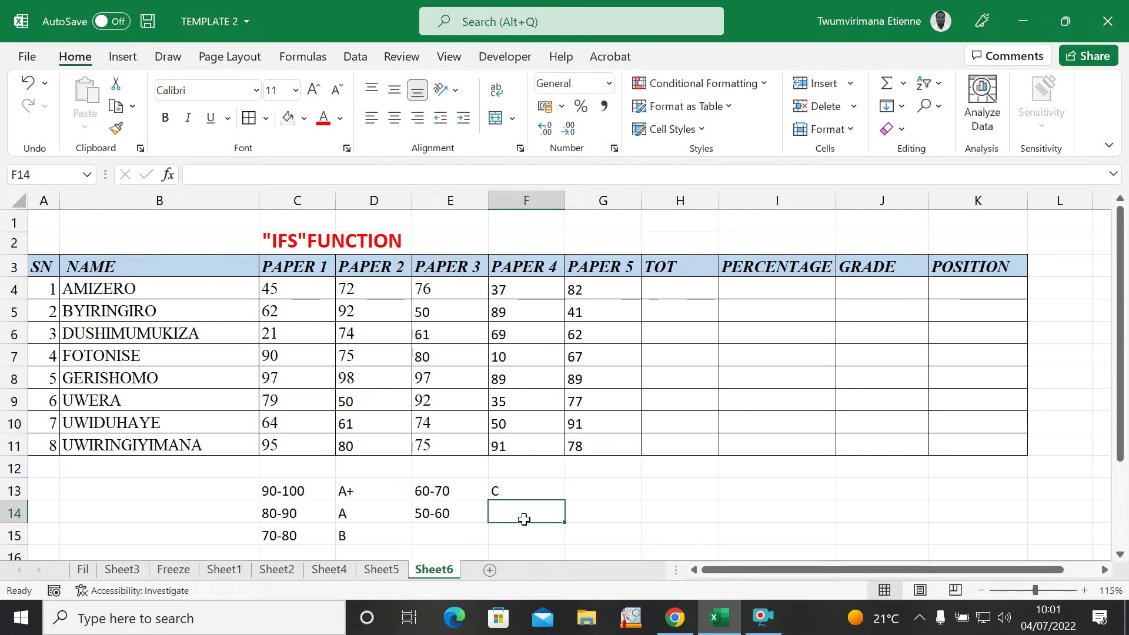
text(D)
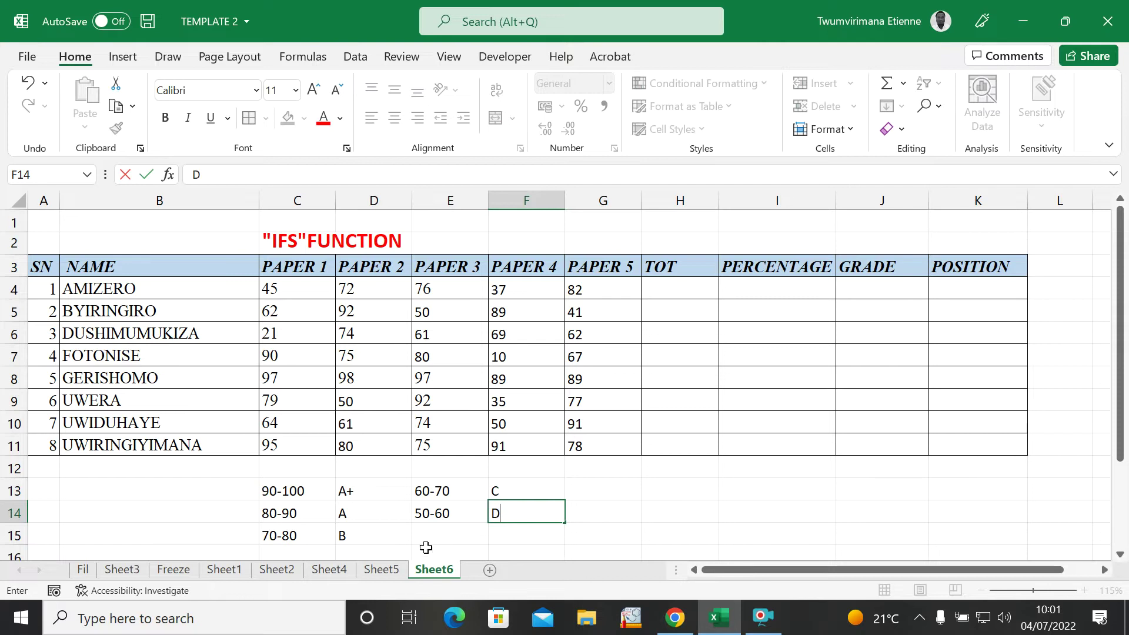
Complete the grading key with BELOW 50 in E15 and grade F in F15.
click(444, 538)
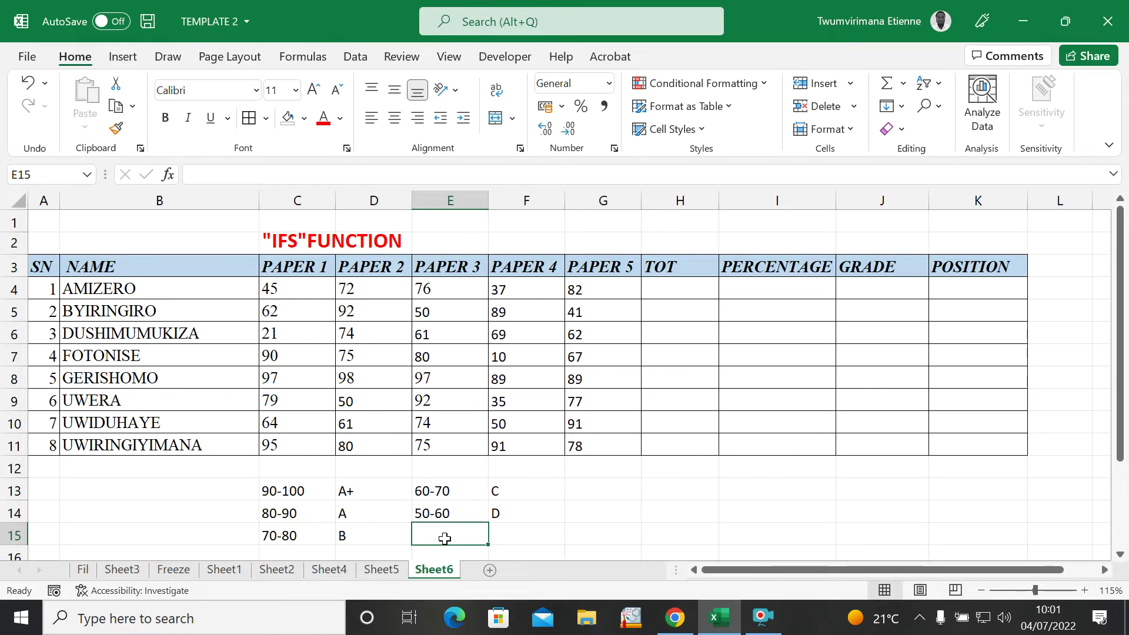
text(B)
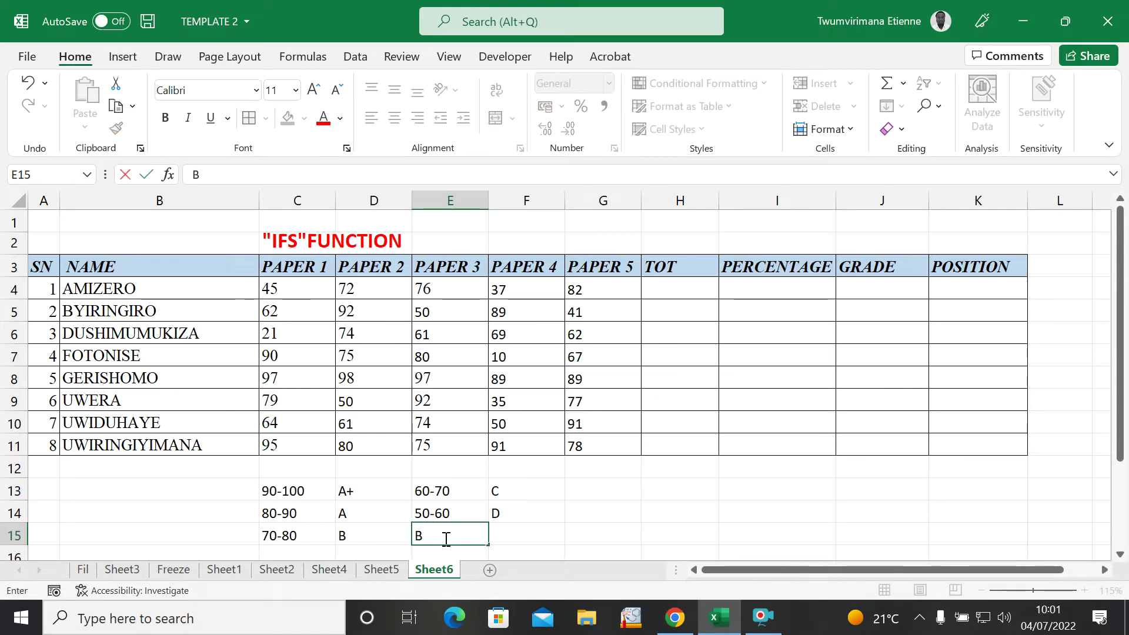
text(ELO)
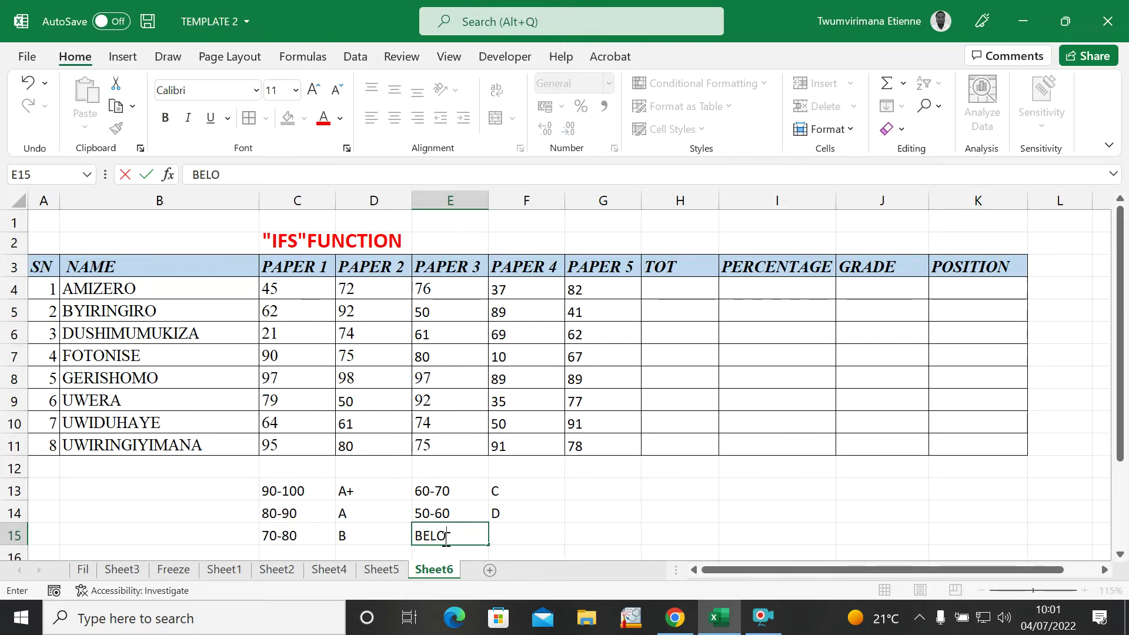
text(W )
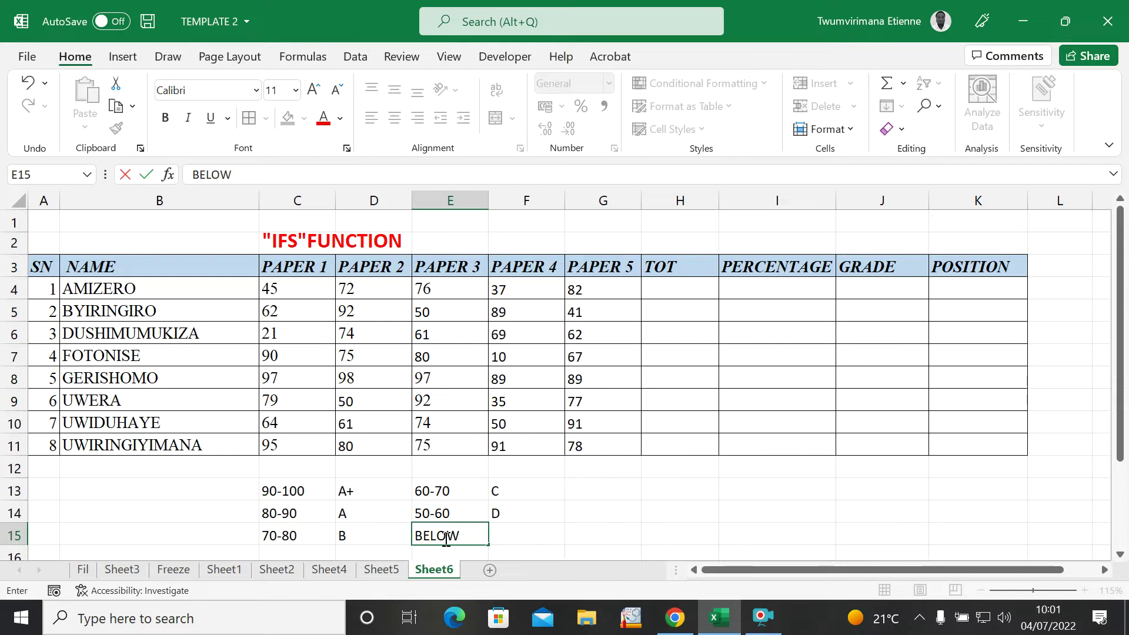
text(50)
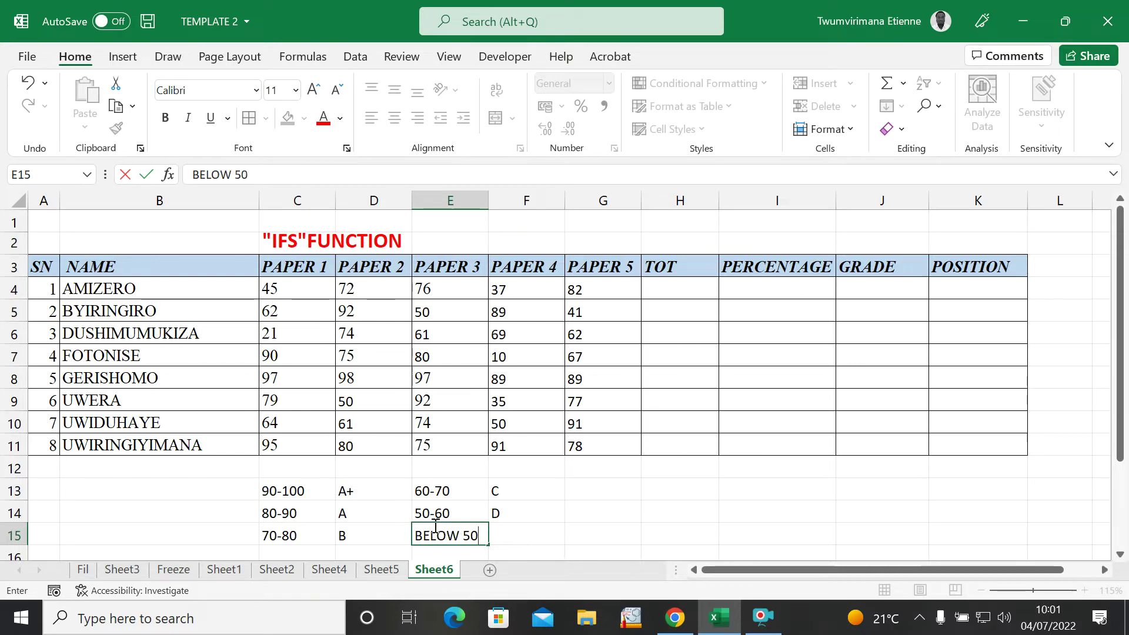
click(505, 536)
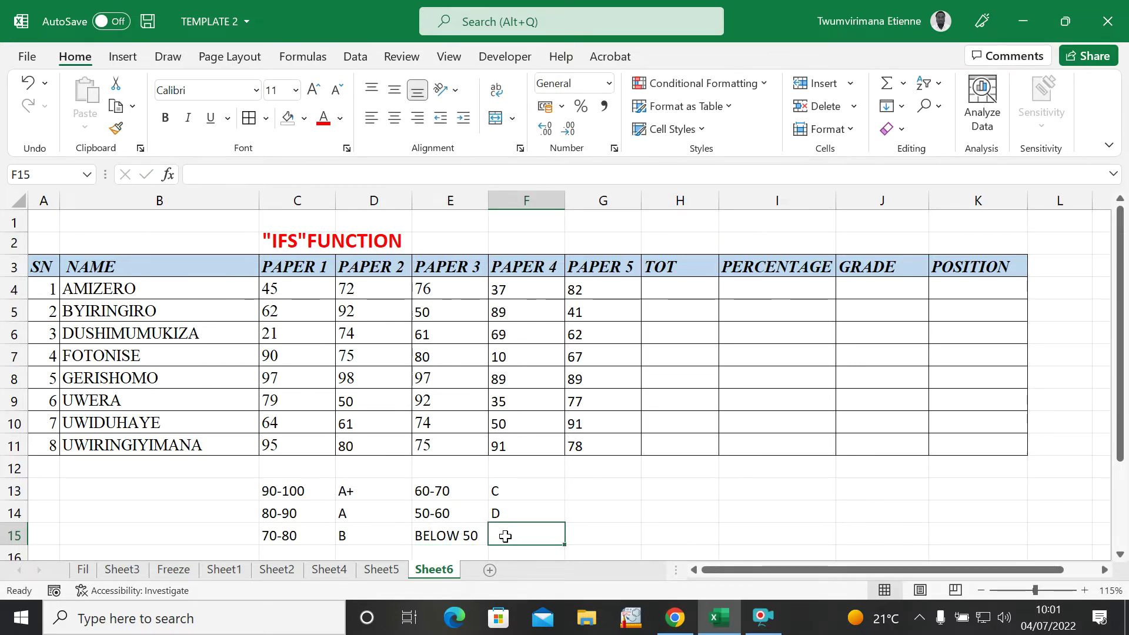
text(F)
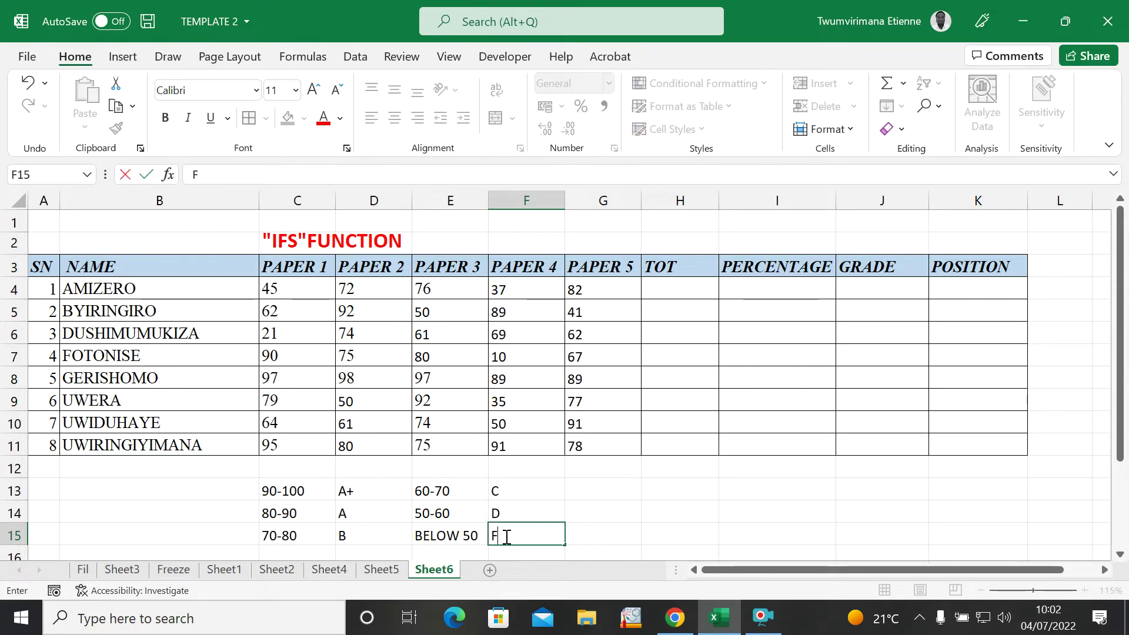
click(672, 528)
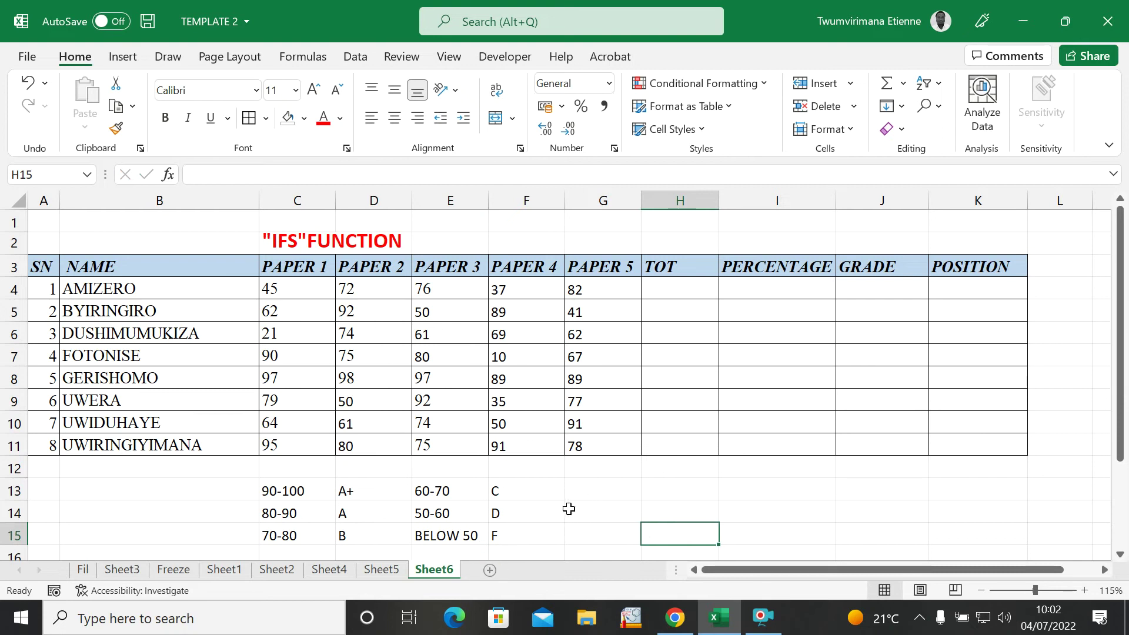
Look over the grading key, the student names, the paper marks and the empty TOT, PERCENTAGE, GRADE and POSITION columns.
click(753, 492)
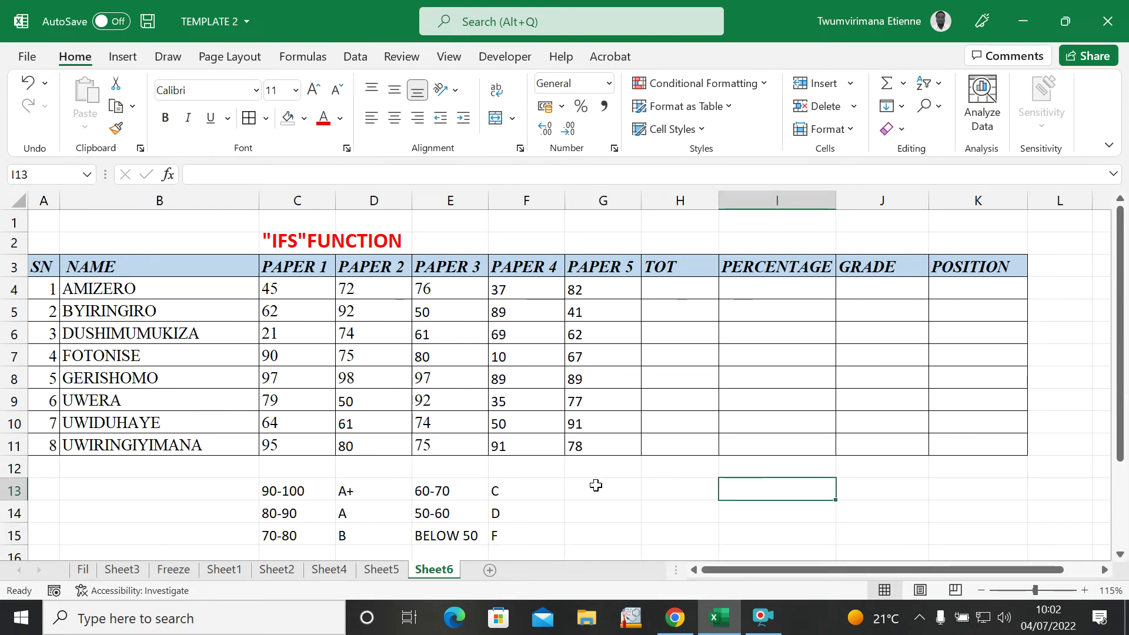
click(557, 511)
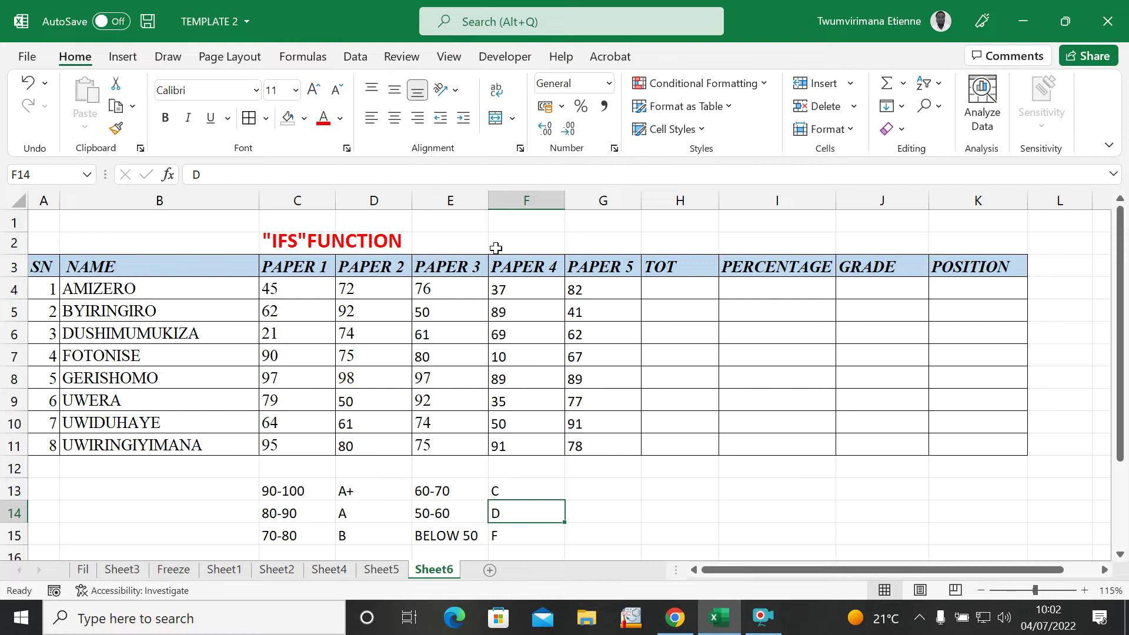
click(670, 317)
click(678, 294)
click(756, 290)
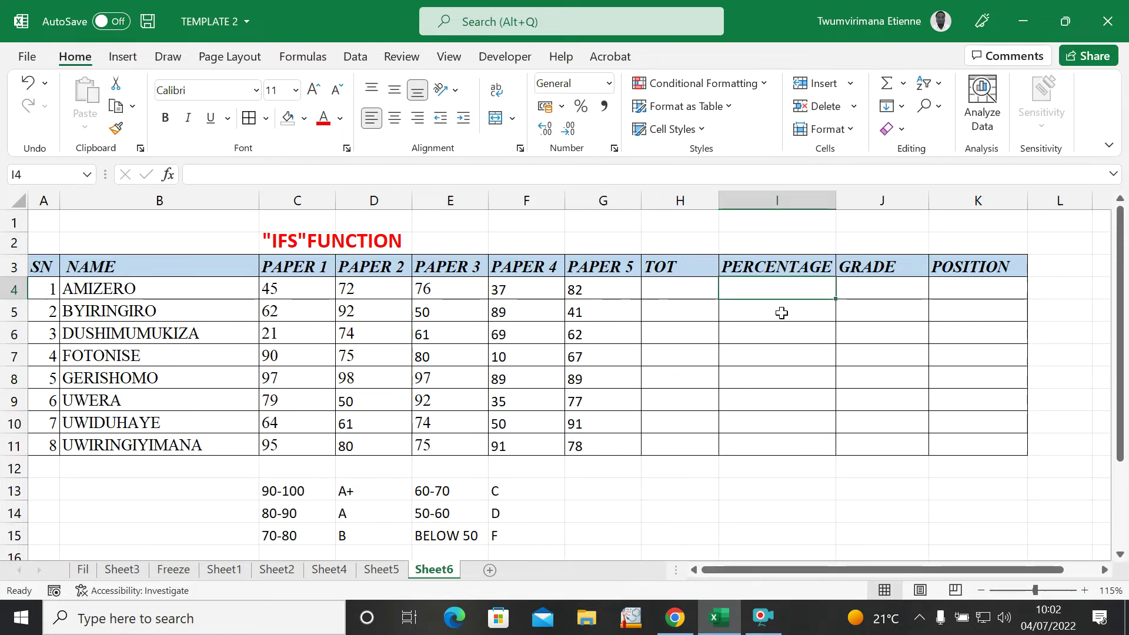
click(781, 313)
click(746, 356)
click(770, 418)
click(735, 473)
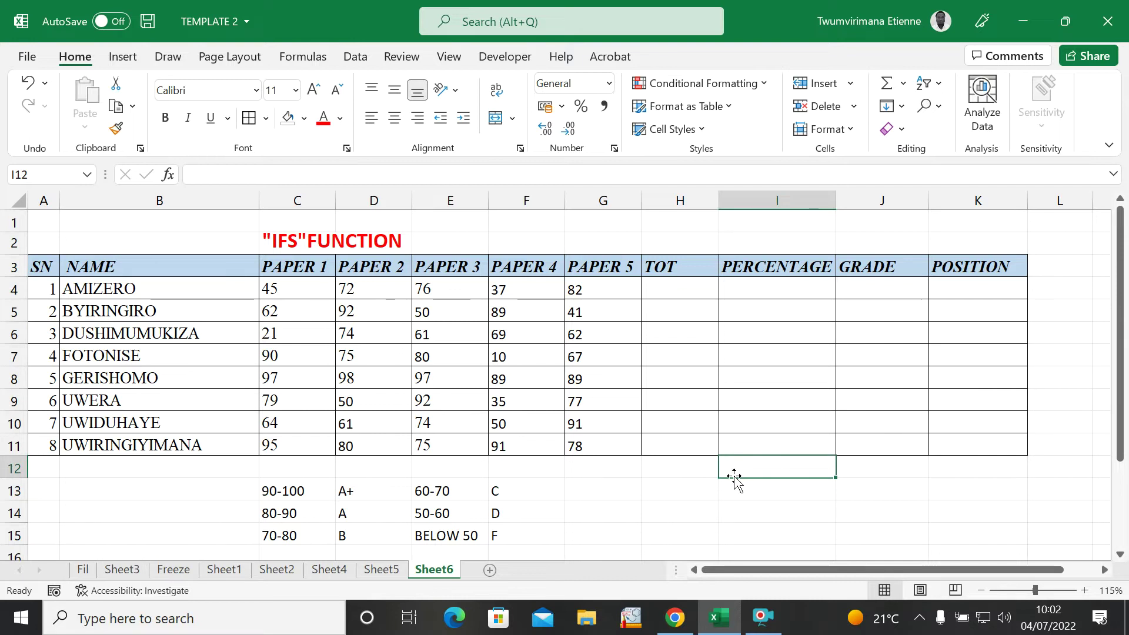
click(630, 497)
click(296, 493)
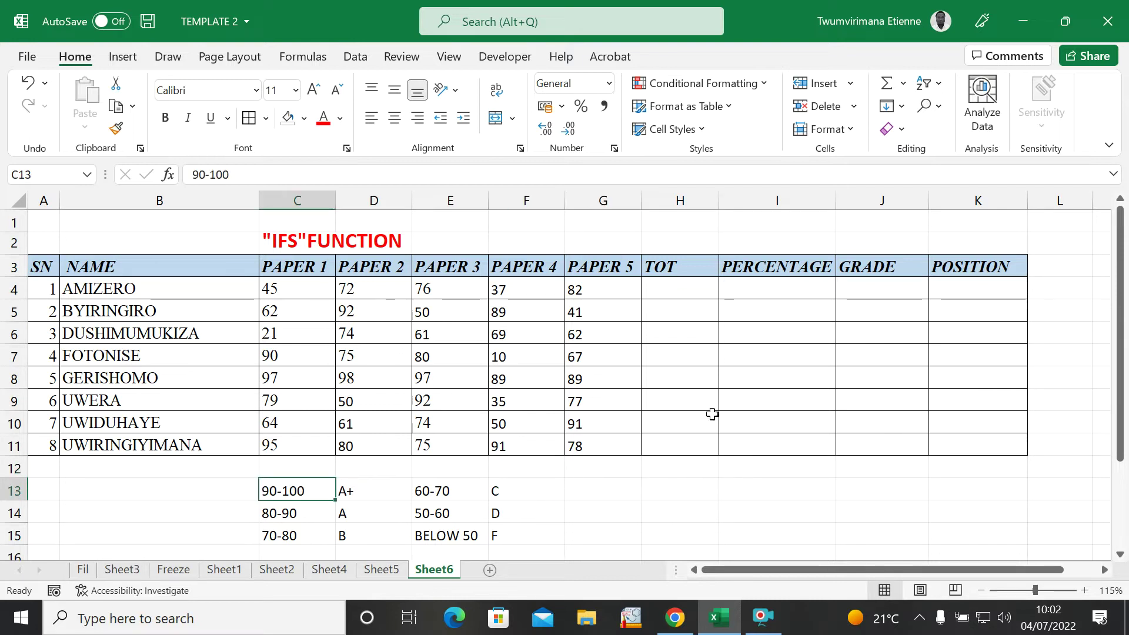
click(532, 351)
click(300, 312)
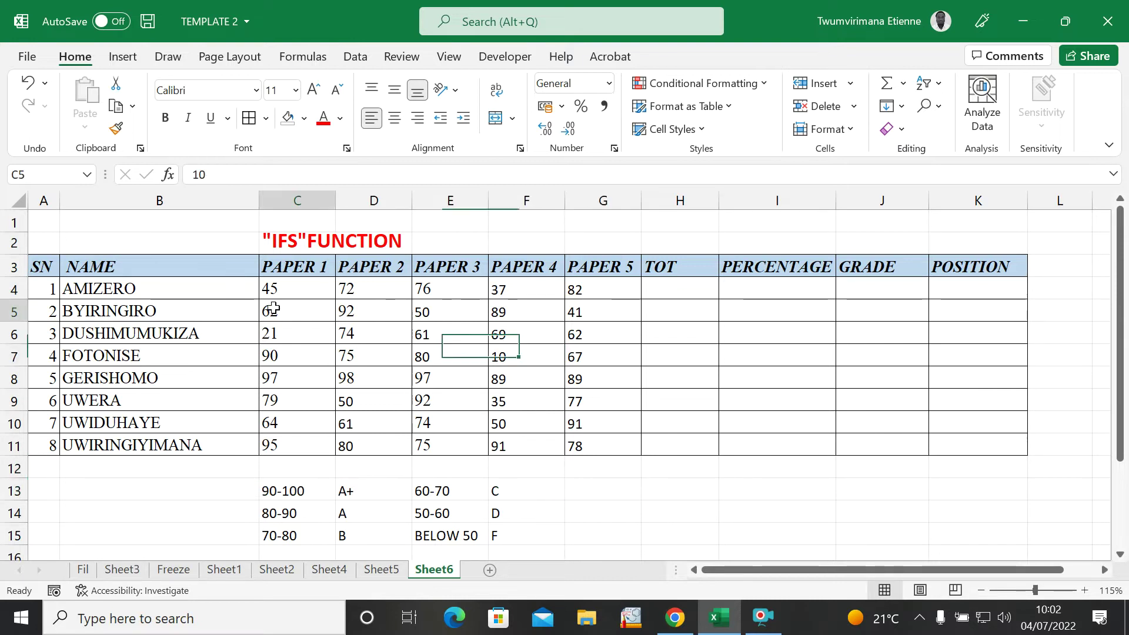
click(158, 285)
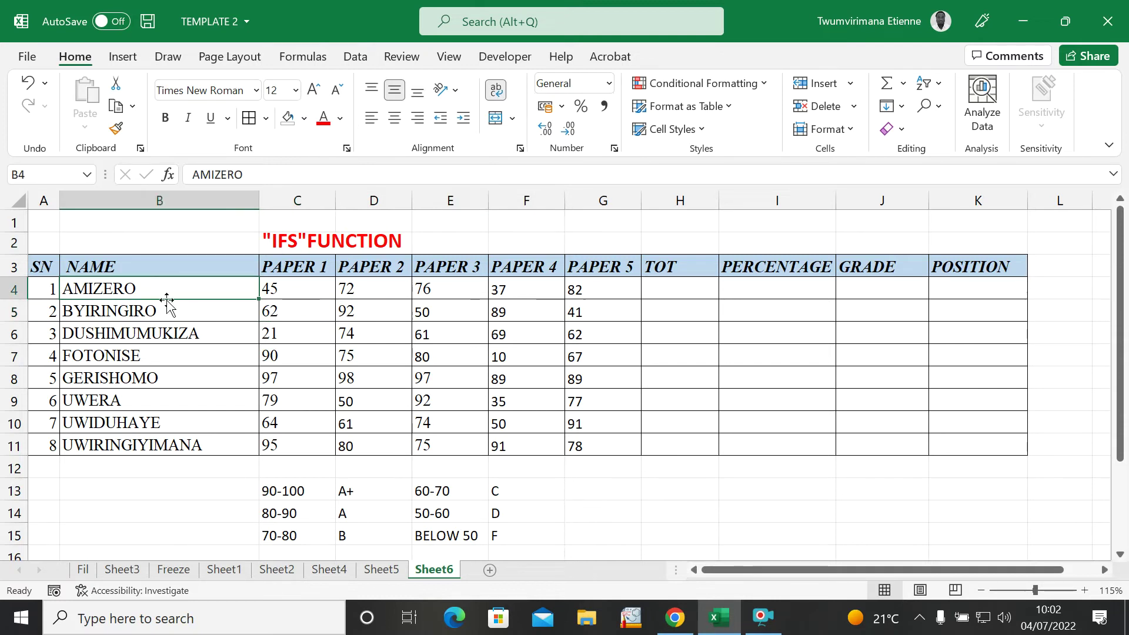
click(199, 352)
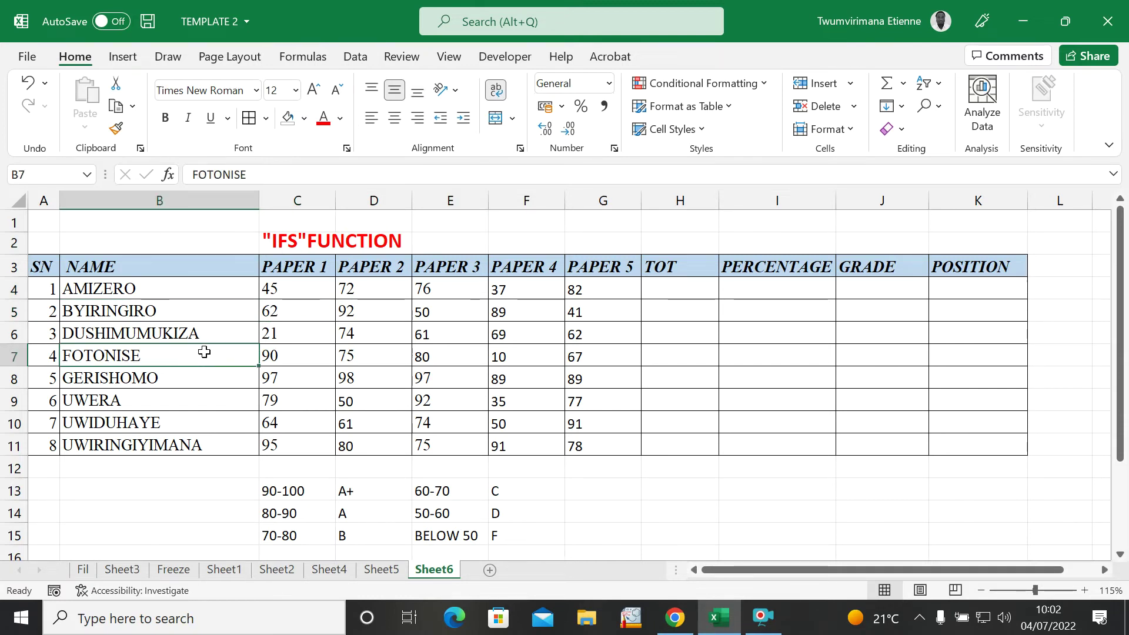
click(198, 292)
drag(197, 294, 206, 443)
click(557, 370)
click(672, 371)
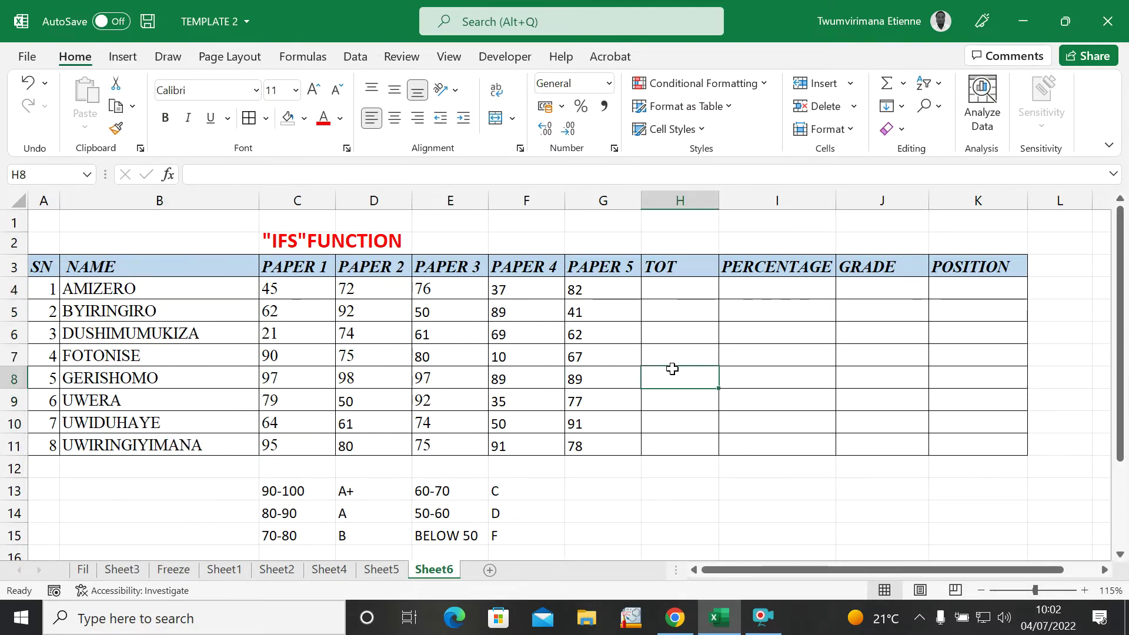
click(676, 288)
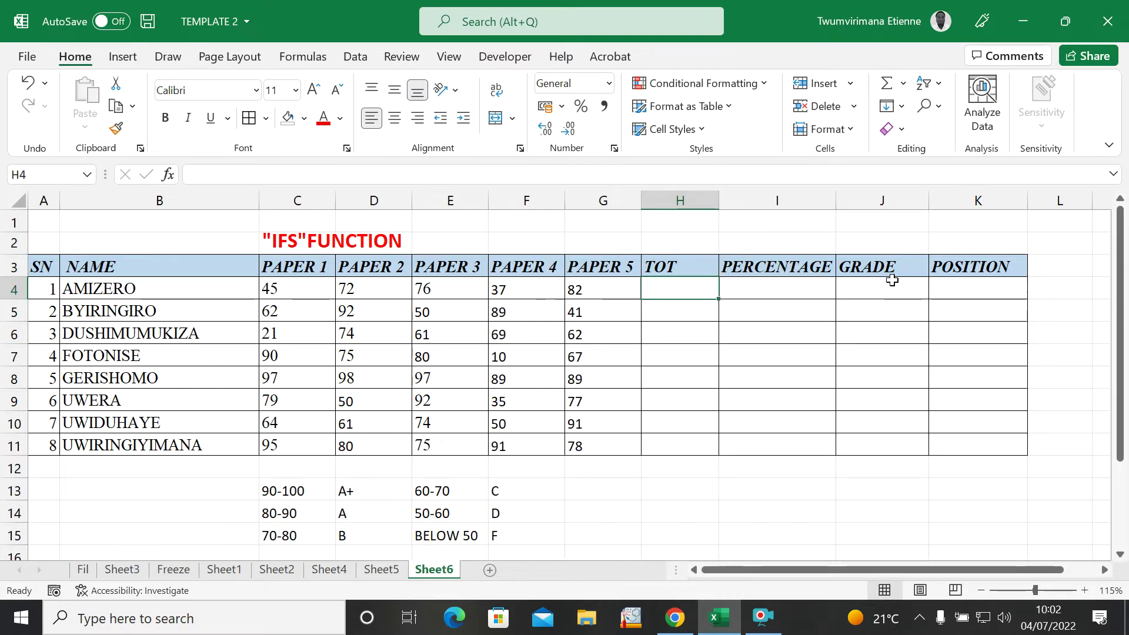
click(971, 275)
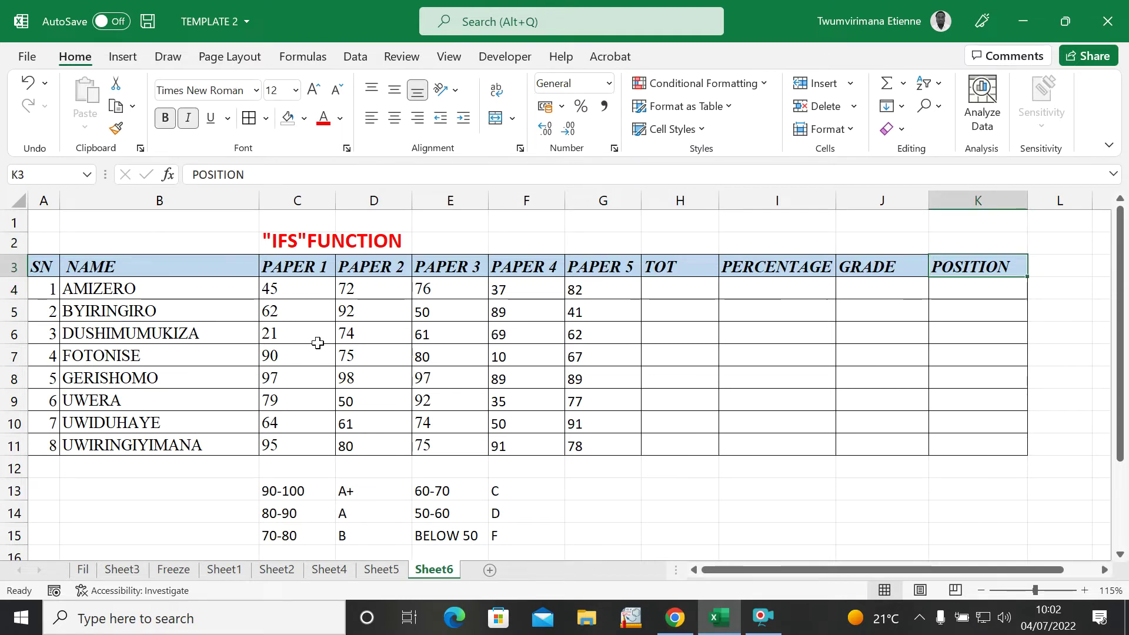
click(441, 310)
click(282, 309)
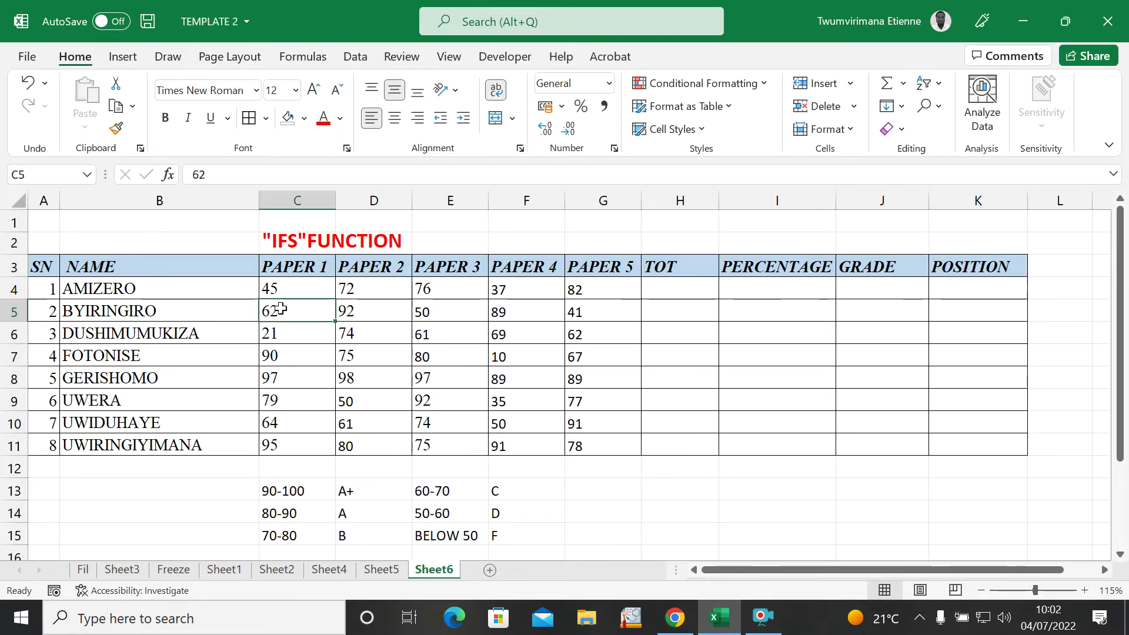
click(168, 291)
click(667, 292)
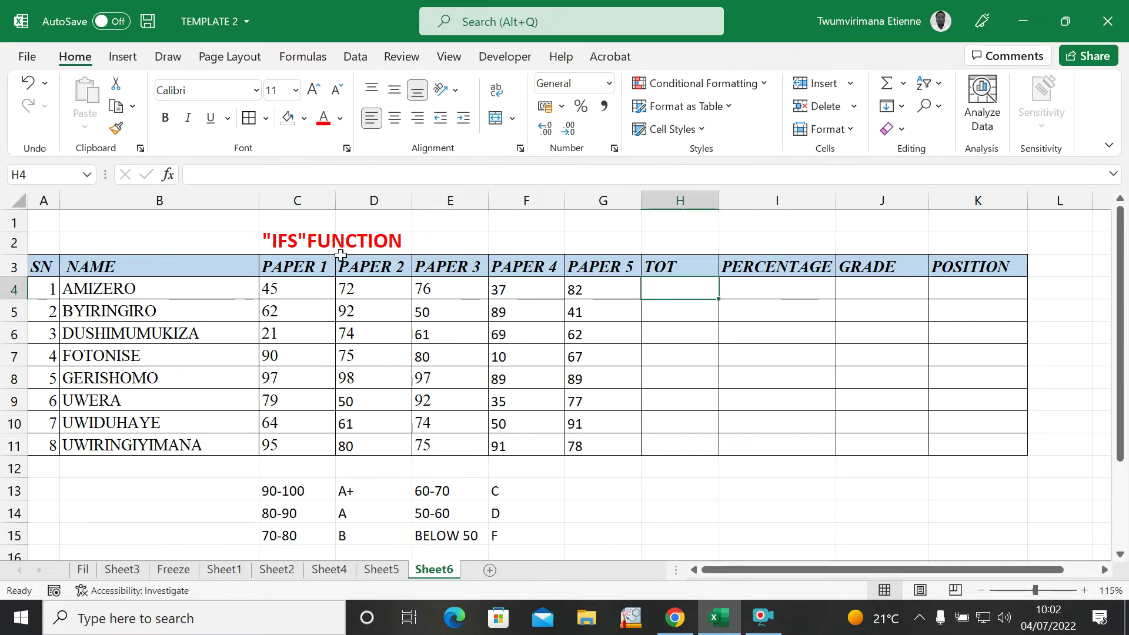
click(300, 281)
click(349, 268)
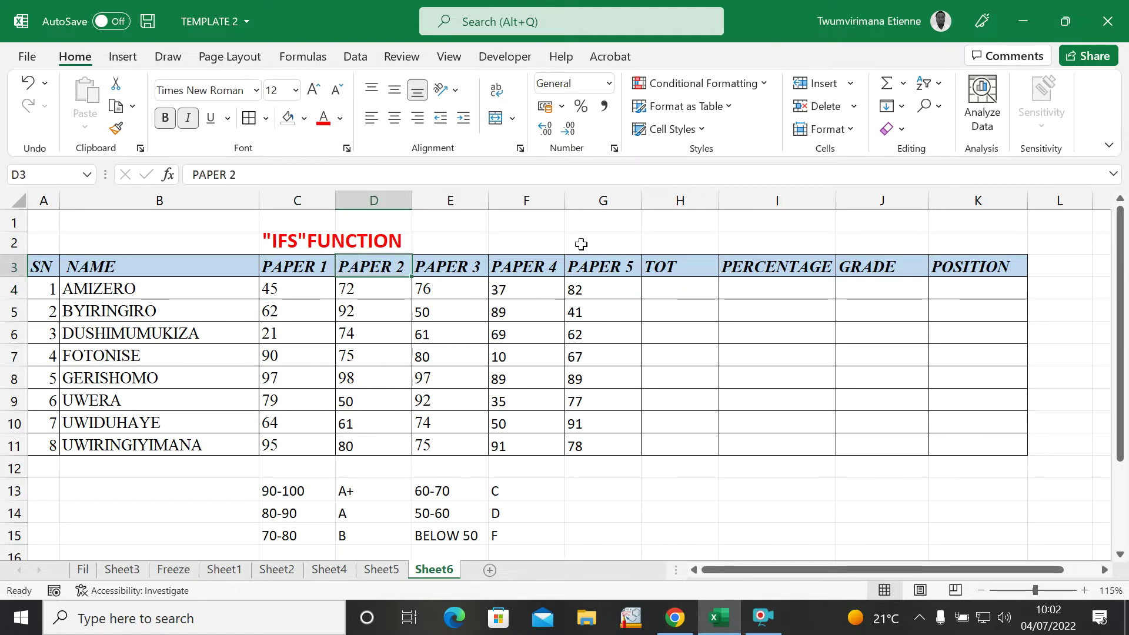
Enter 100 in G2 above the PAPER 5 heading.
click(577, 240)
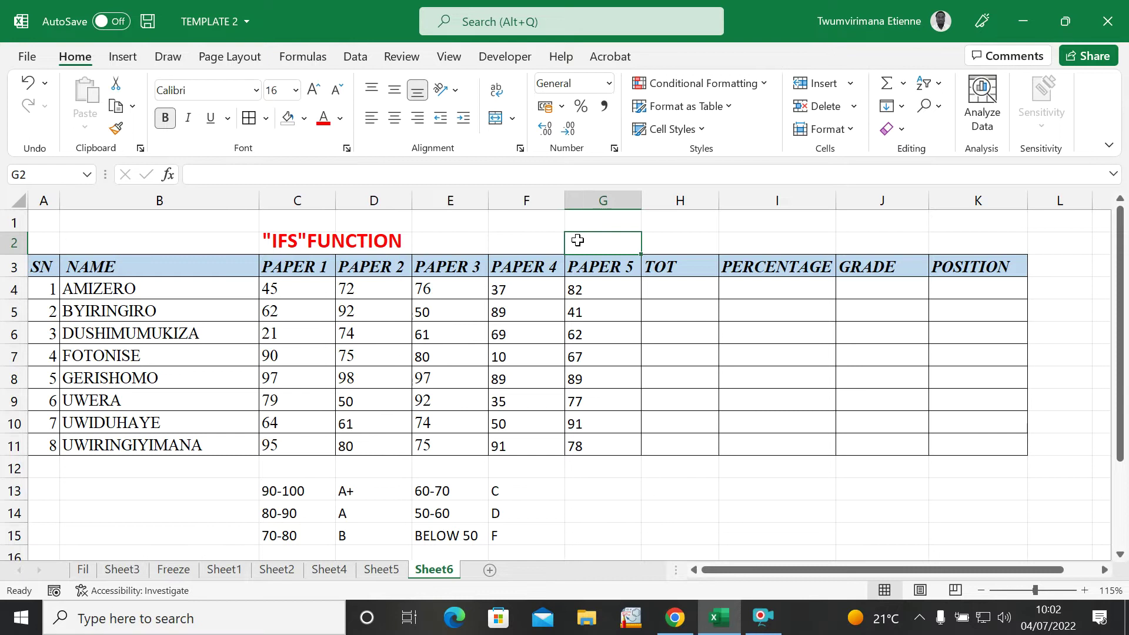
text(100)
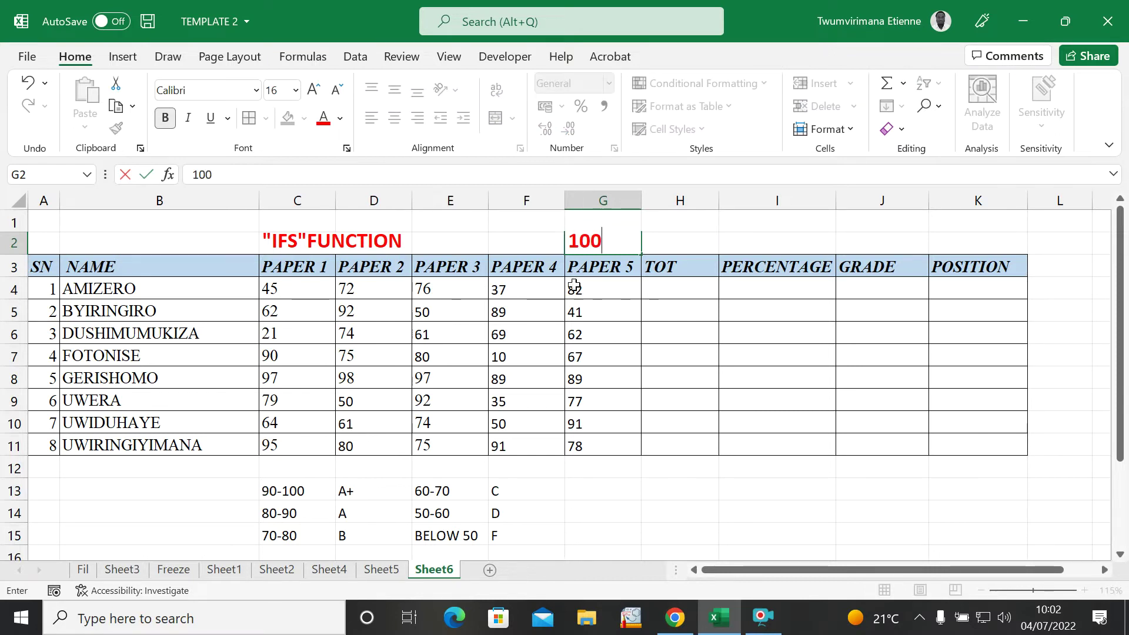
click(524, 510)
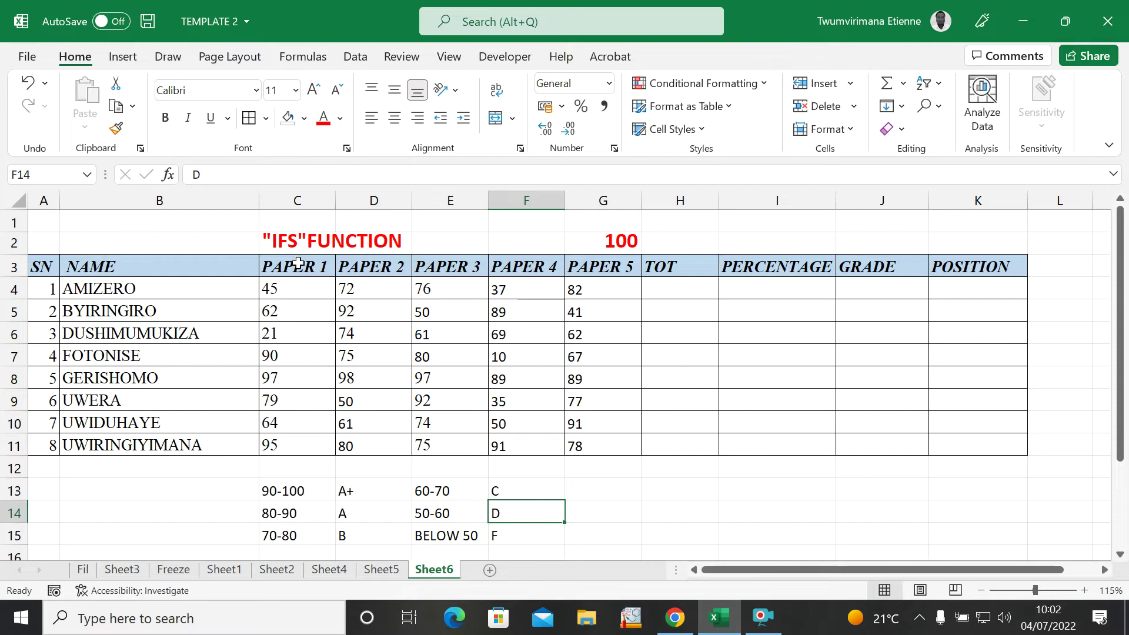
Enter 500 in H2 above the TOT heading and clear the 100 from G2.
click(676, 241)
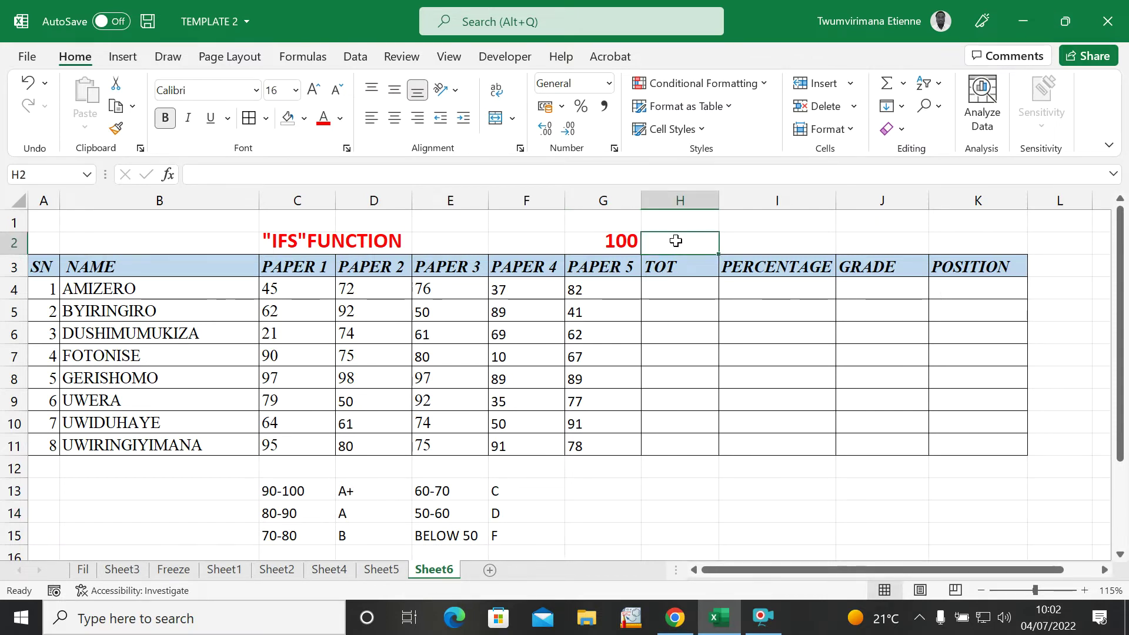
text(500)
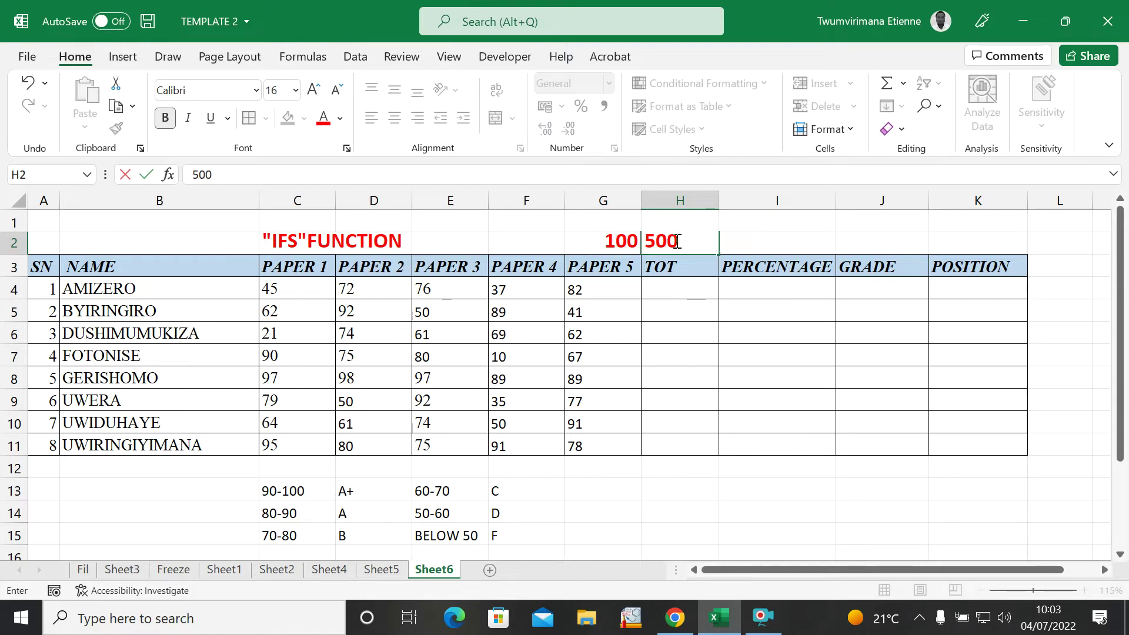
key(Return)
click(628, 235)
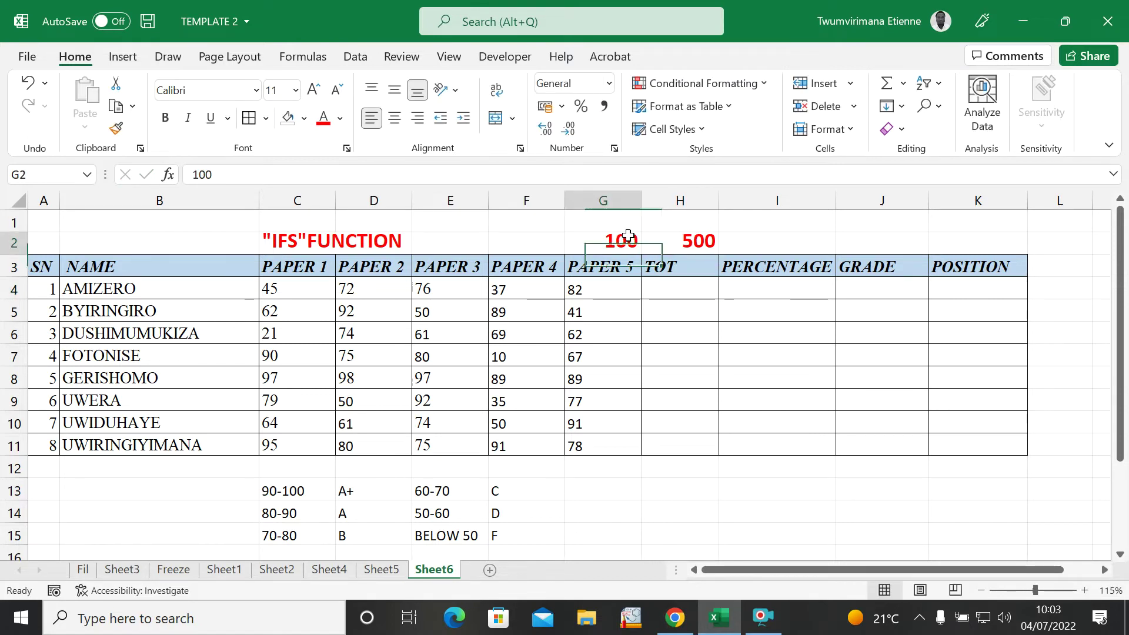
key(BackSpace)
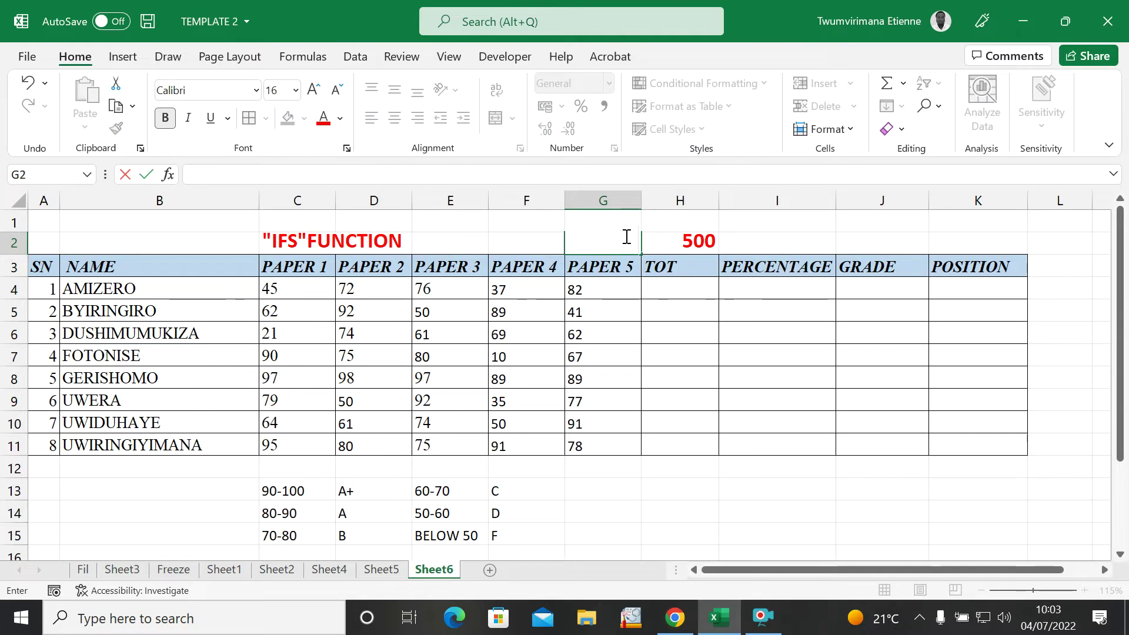
Total the first student's five paper marks in H4 with the formula =SUM(C4:G4).
click(649, 292)
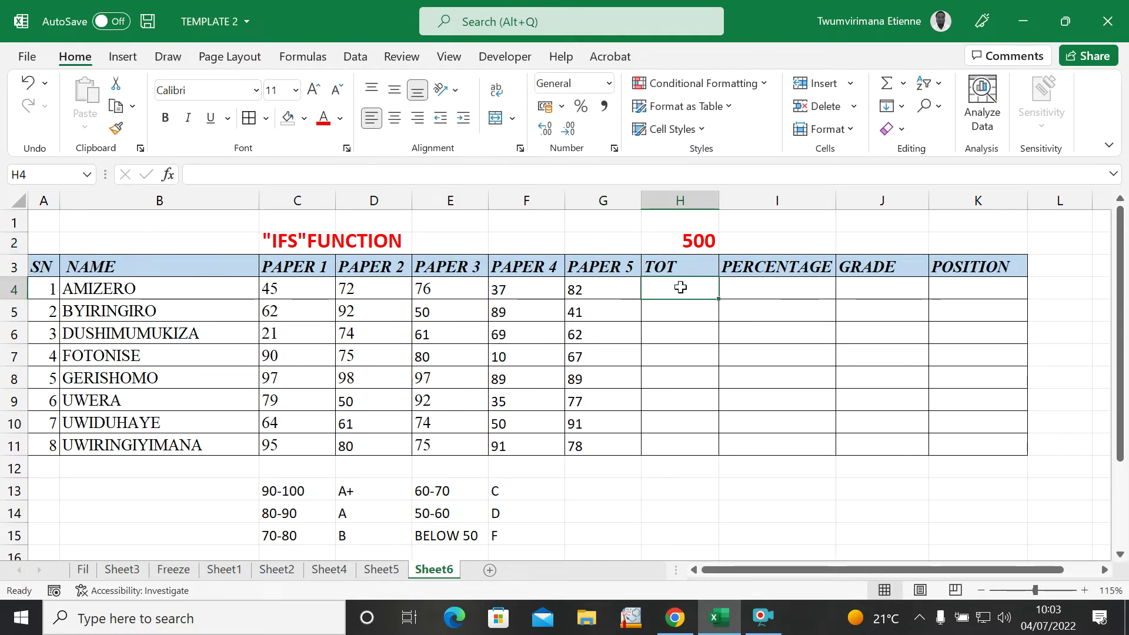
text(=)
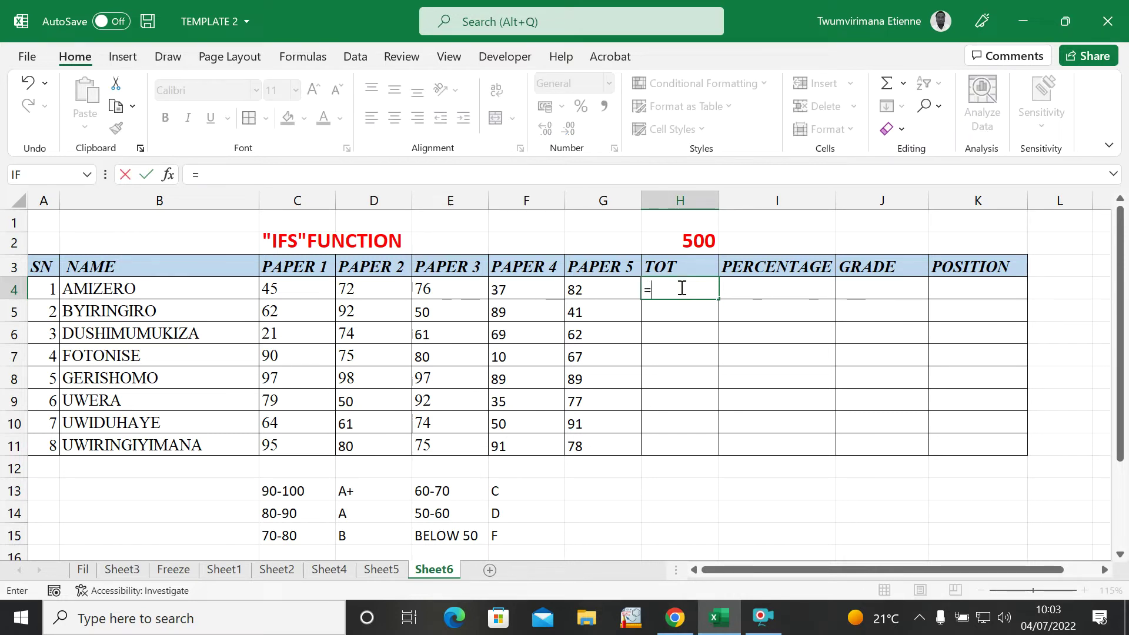
text(S)
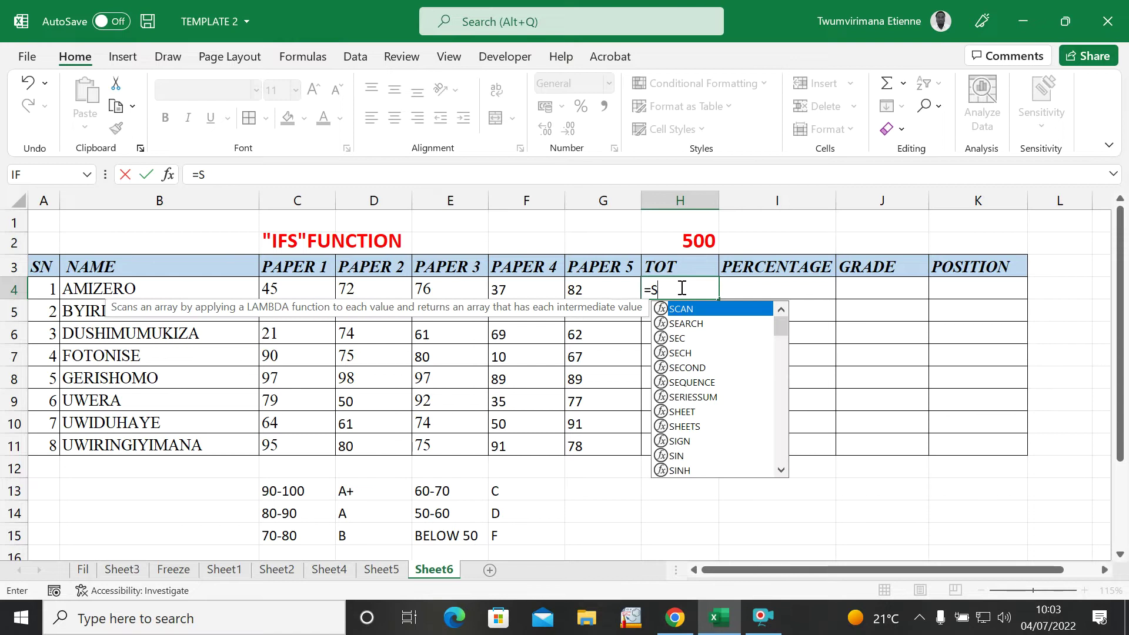
text(UM)
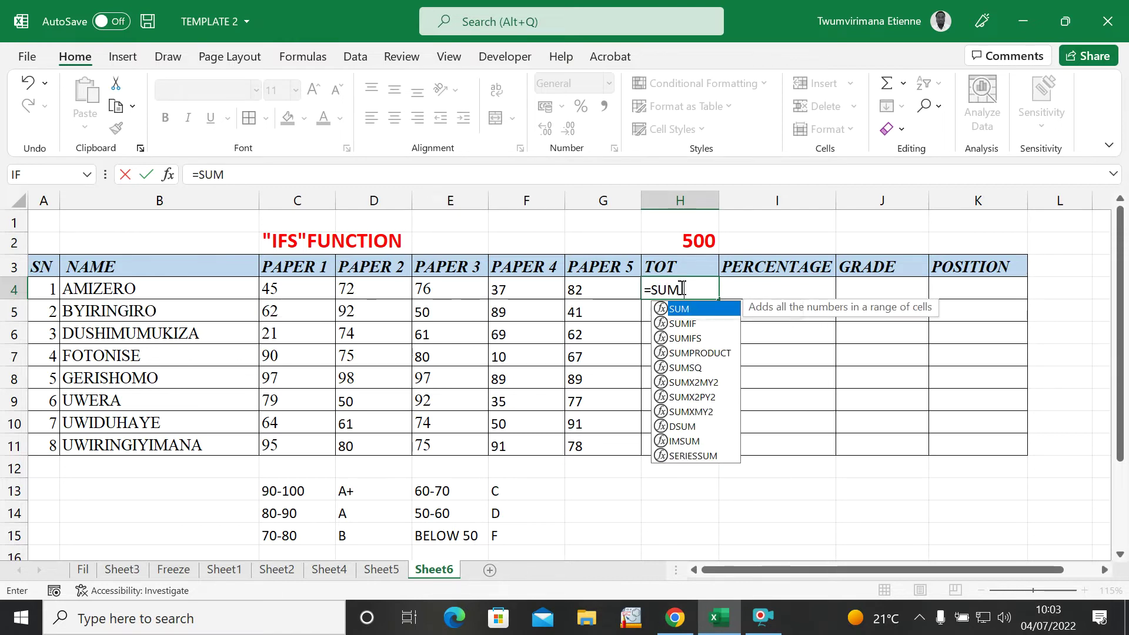
text(()
drag(284, 289, 599, 287)
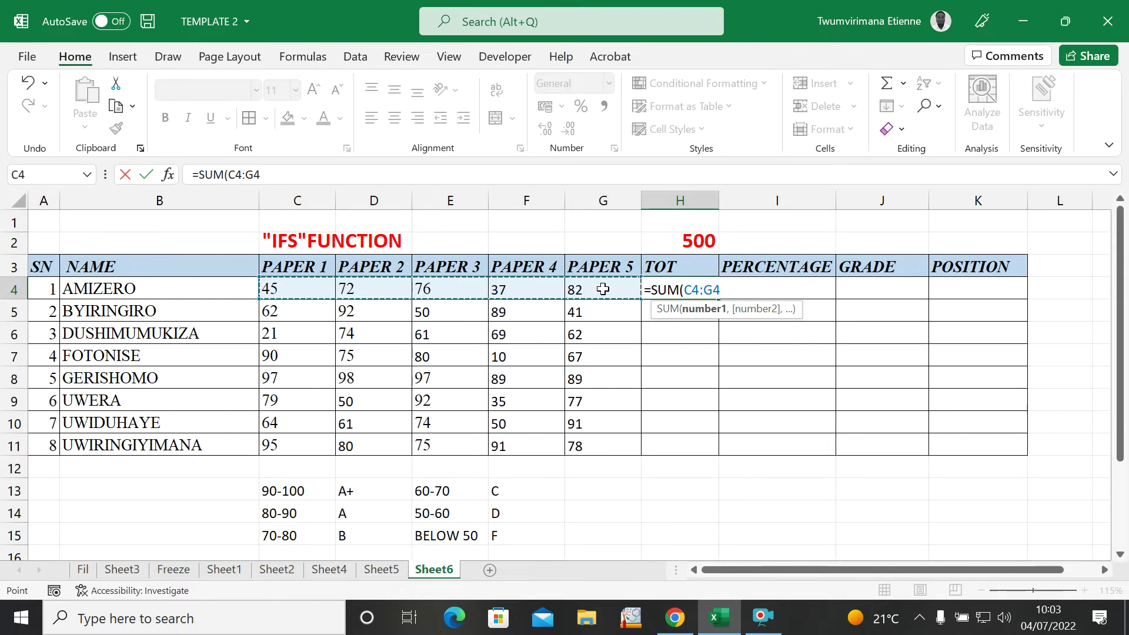
text())
key(ctrl+Return)
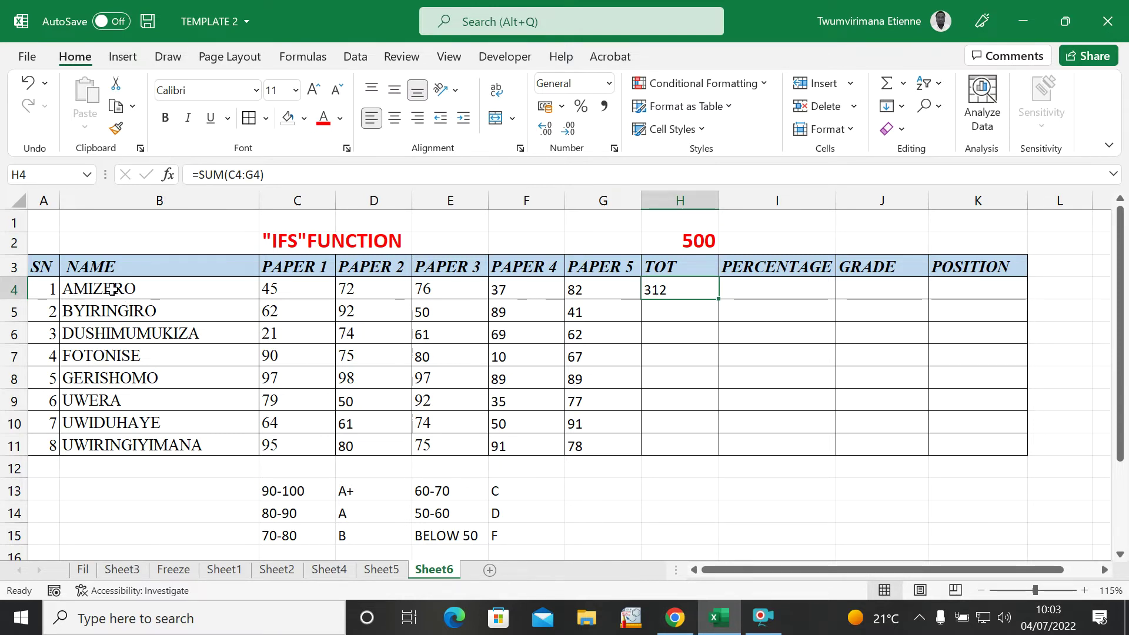
Fill the SUM formula from H4 down to H11 to total the remaining students' marks.
click(162, 287)
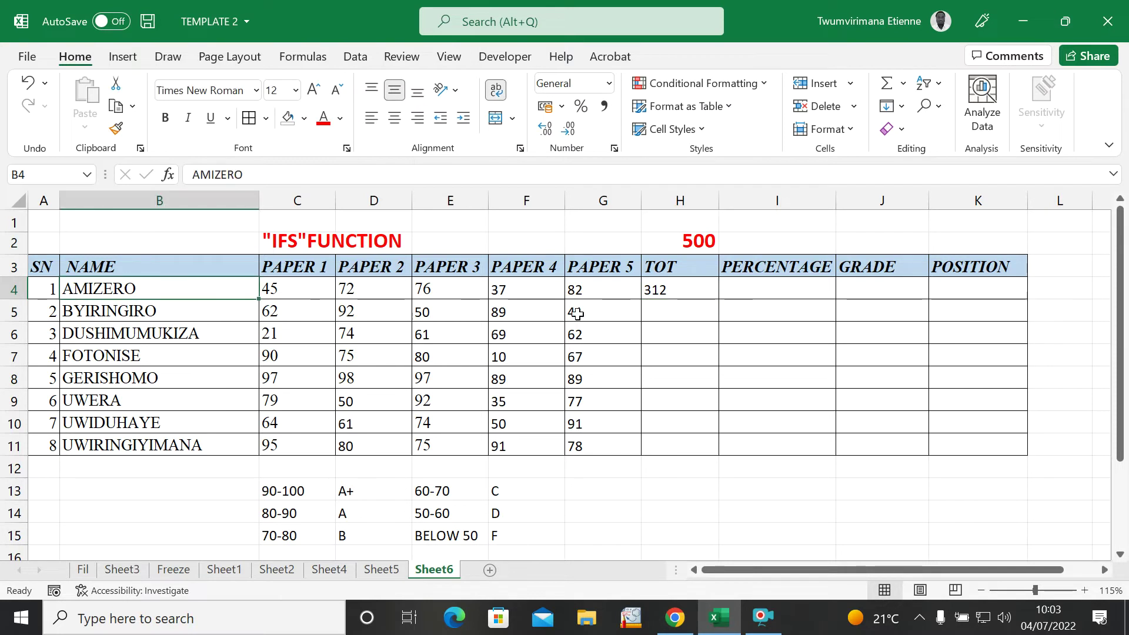
click(685, 291)
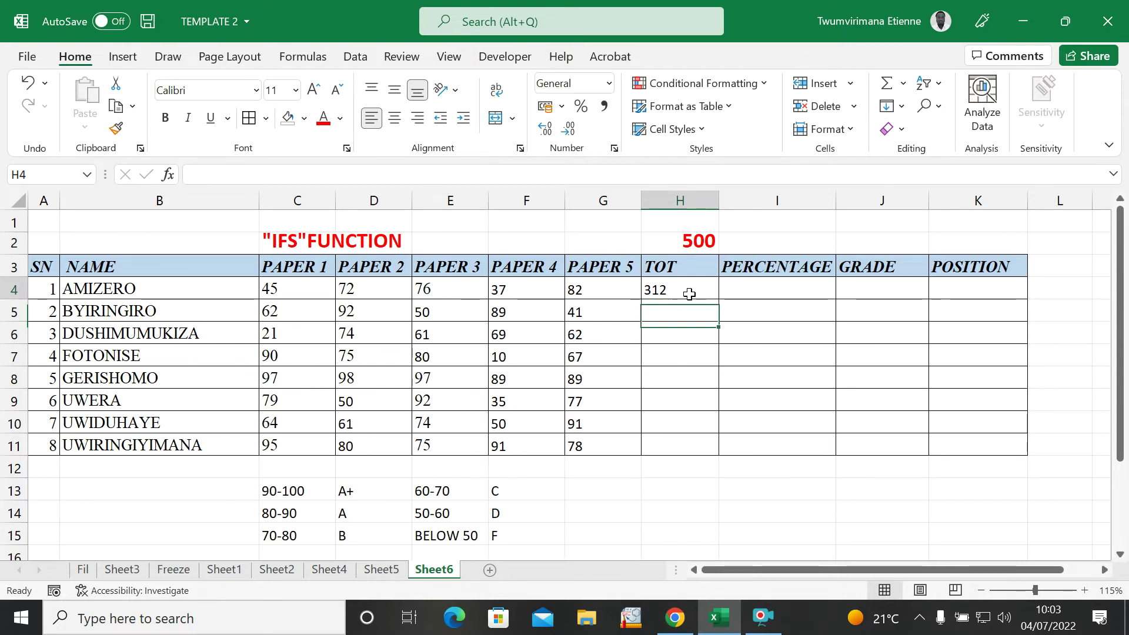
drag(720, 298, 720, 450)
click(746, 401)
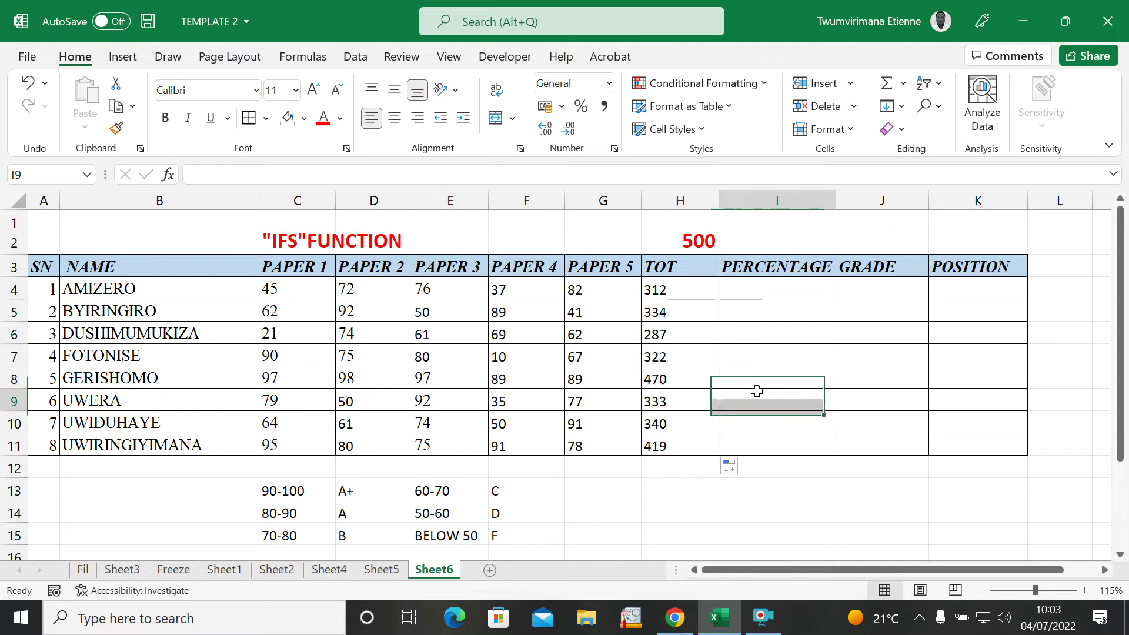
click(689, 334)
click(765, 302)
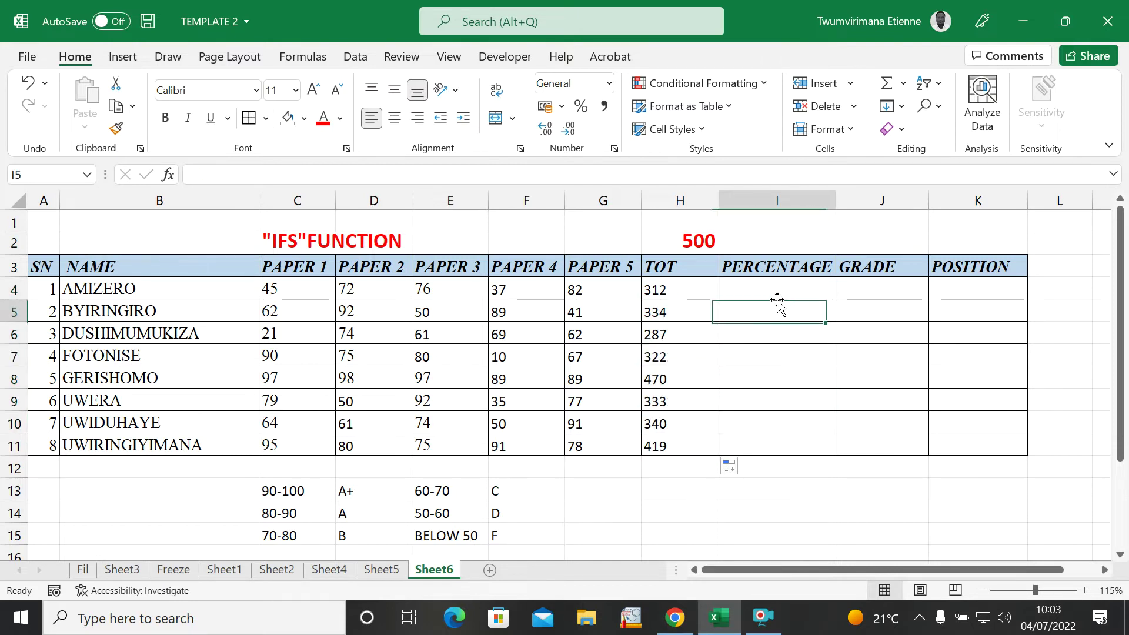
click(796, 357)
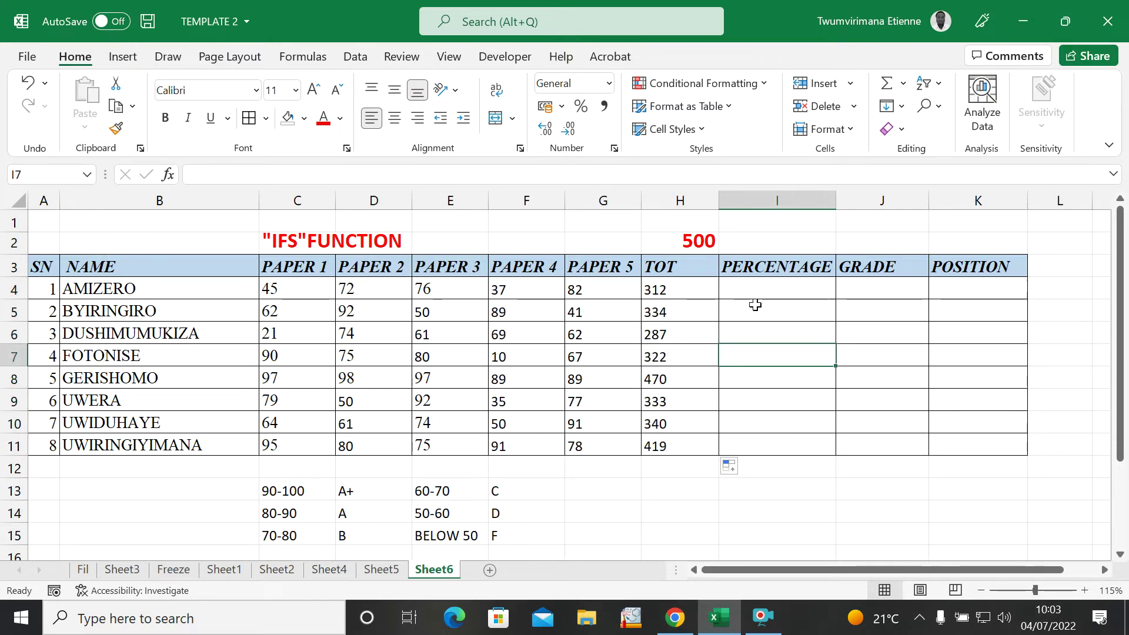
click(753, 286)
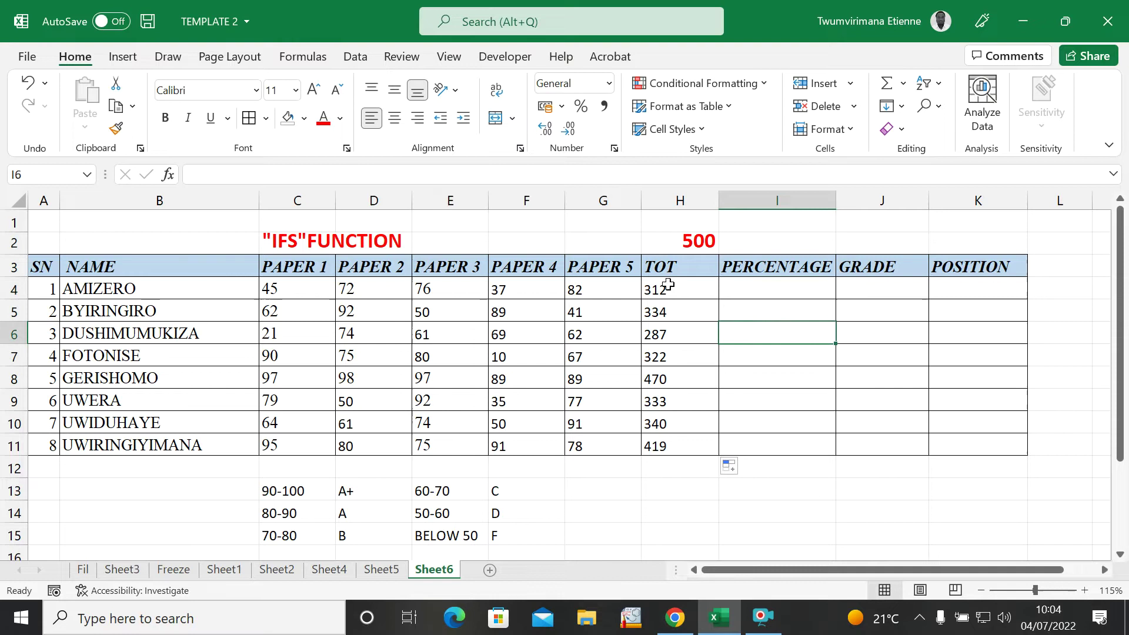
click(685, 292)
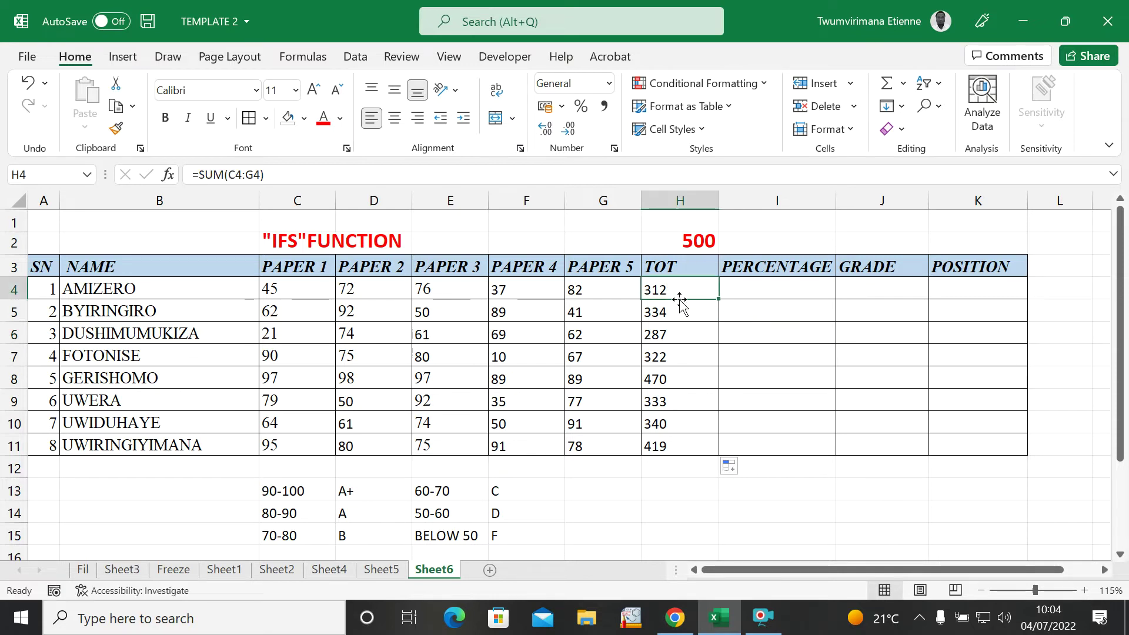
click(728, 295)
click(700, 297)
click(780, 287)
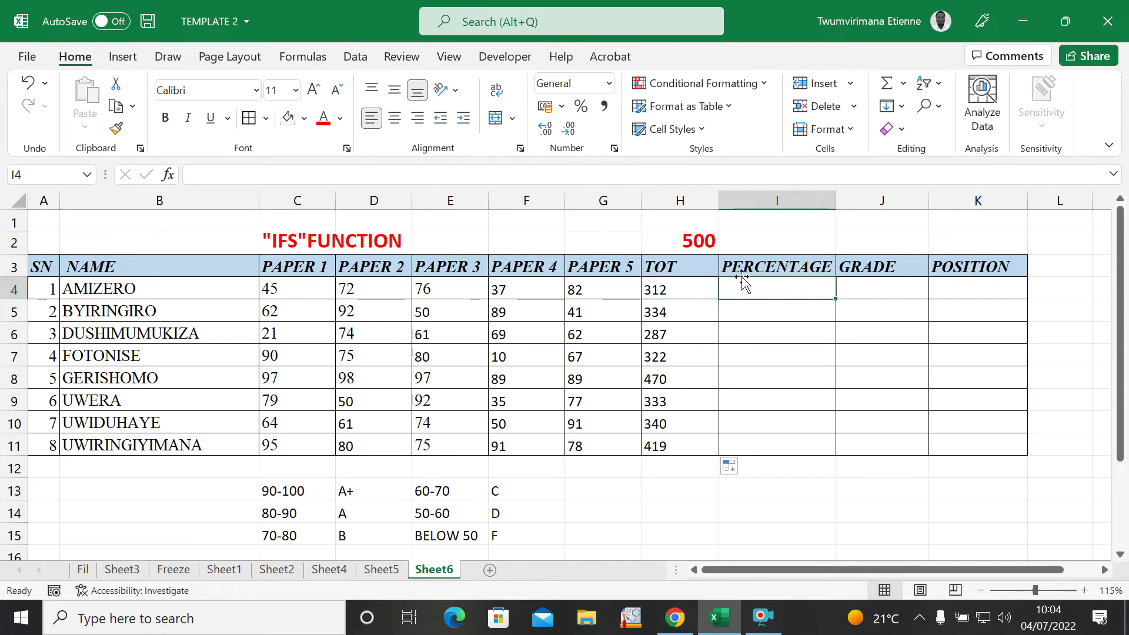
Calculate the first student's percentage in I4 with the formula =H4*100/500.
click(684, 241)
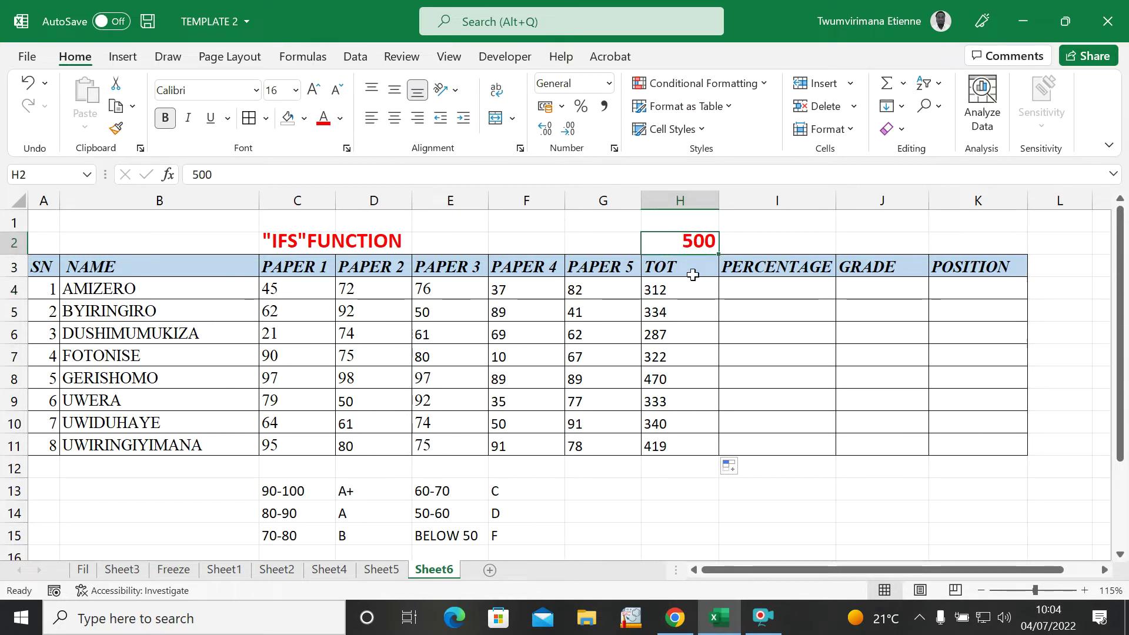
click(758, 281)
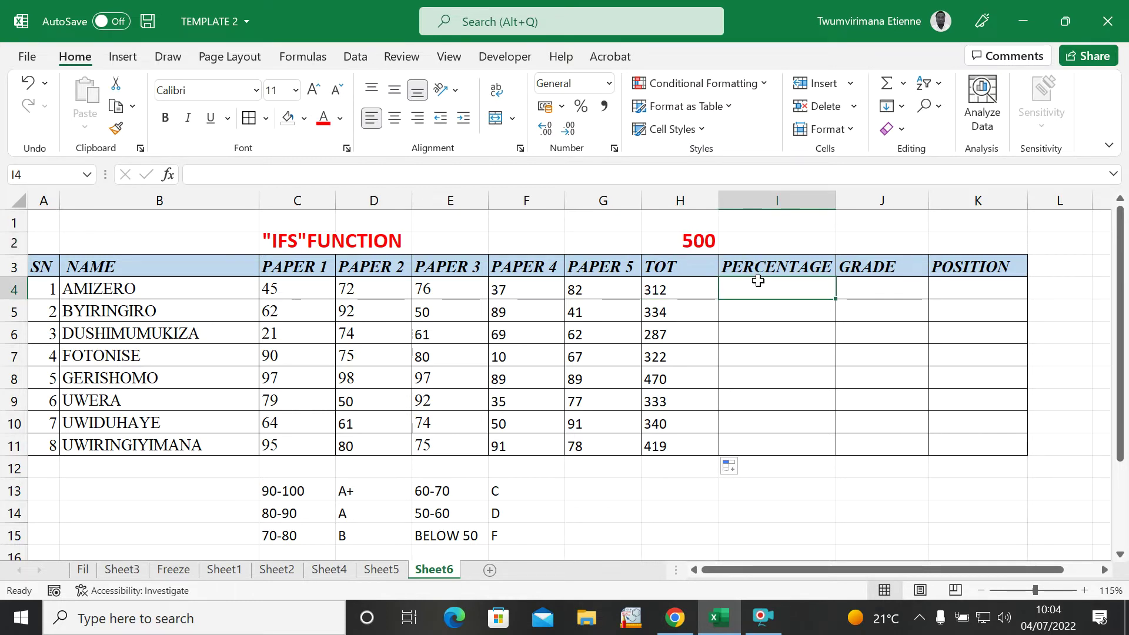
text(=)
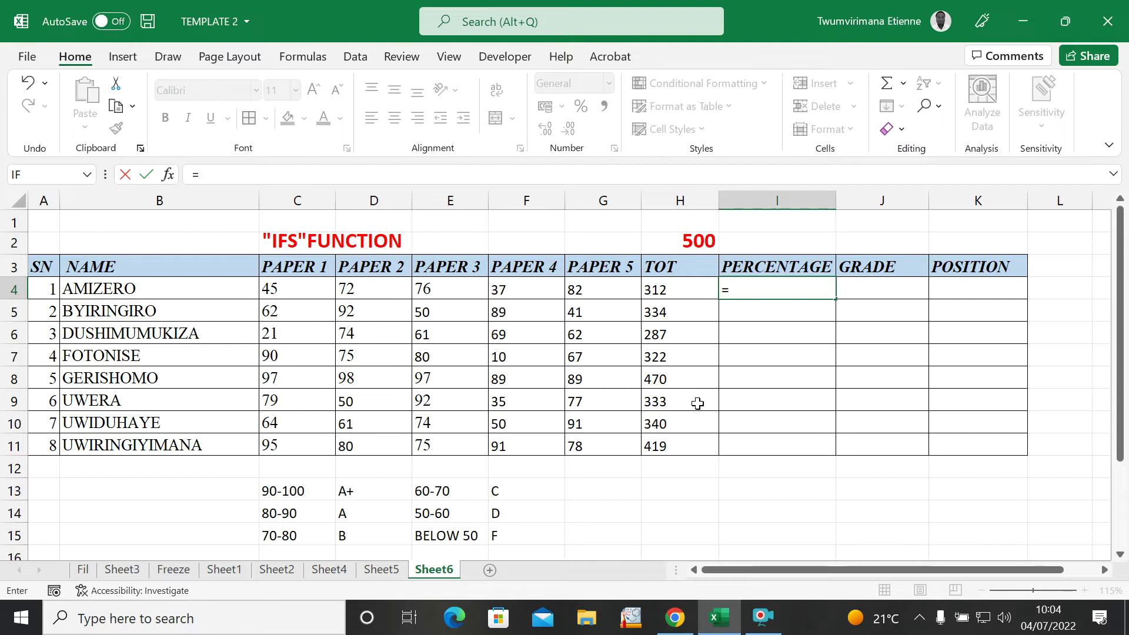
click(664, 287)
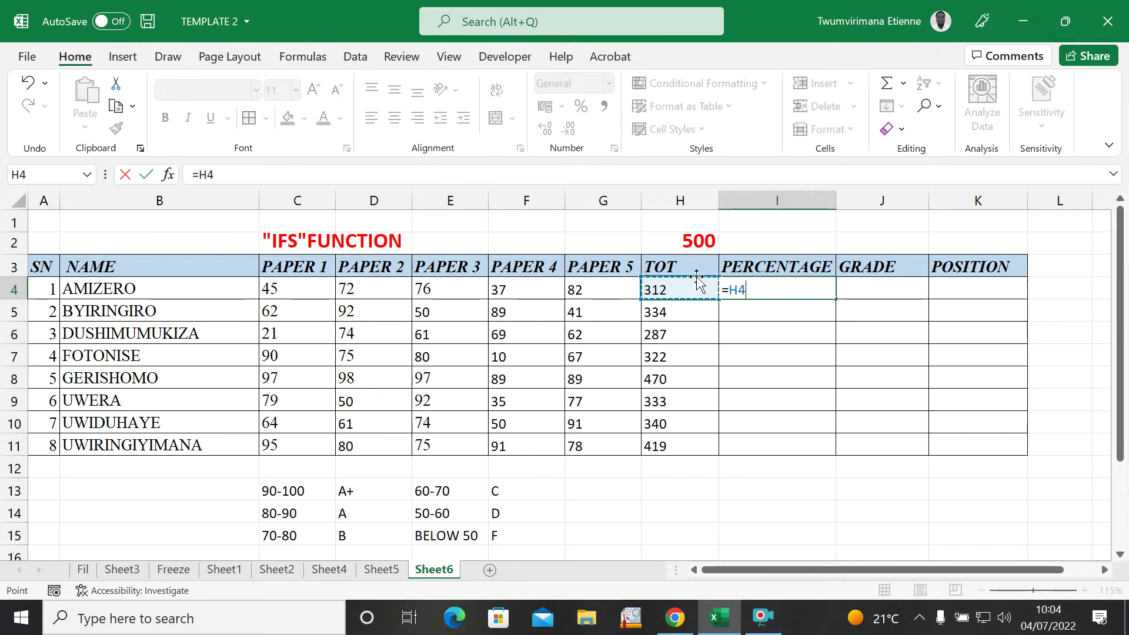
text(*)
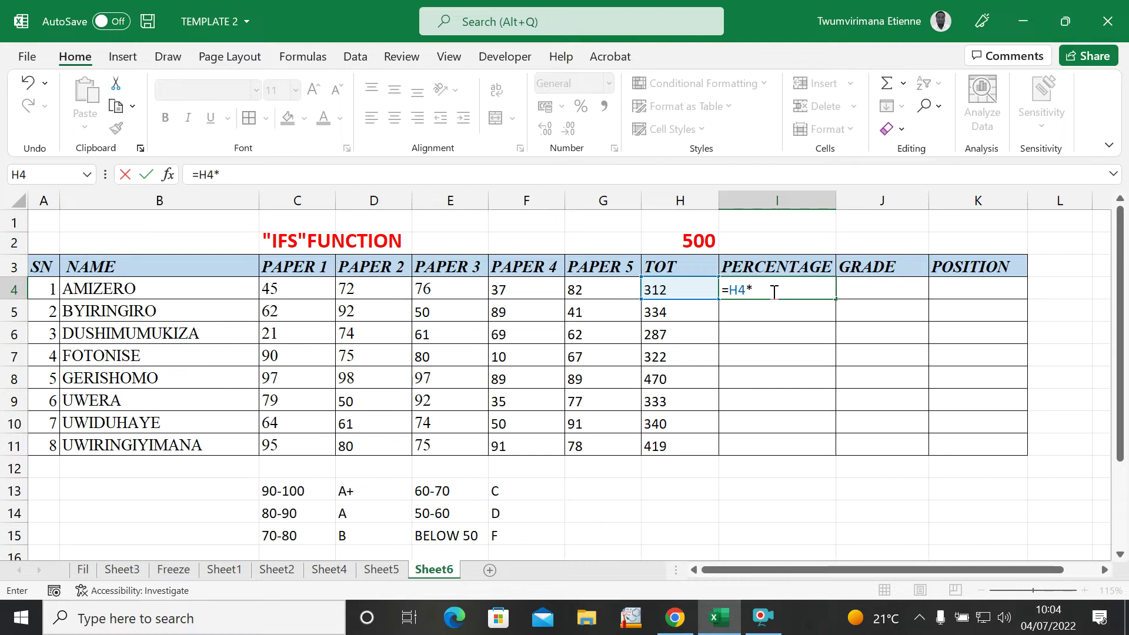
text(100)
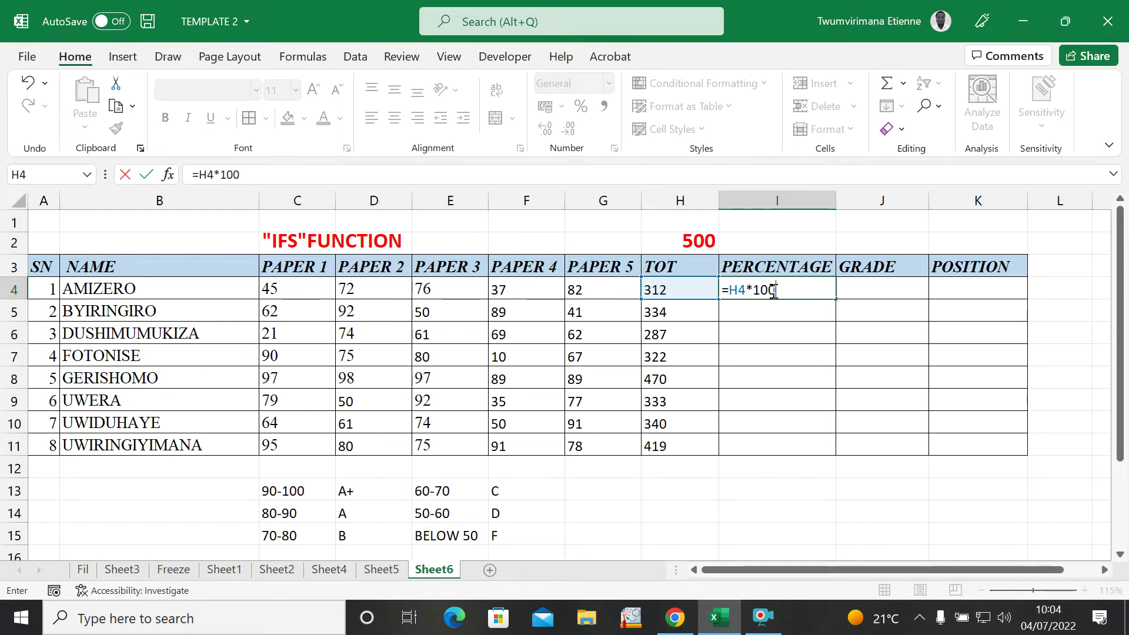
text(/500)
key(Return)
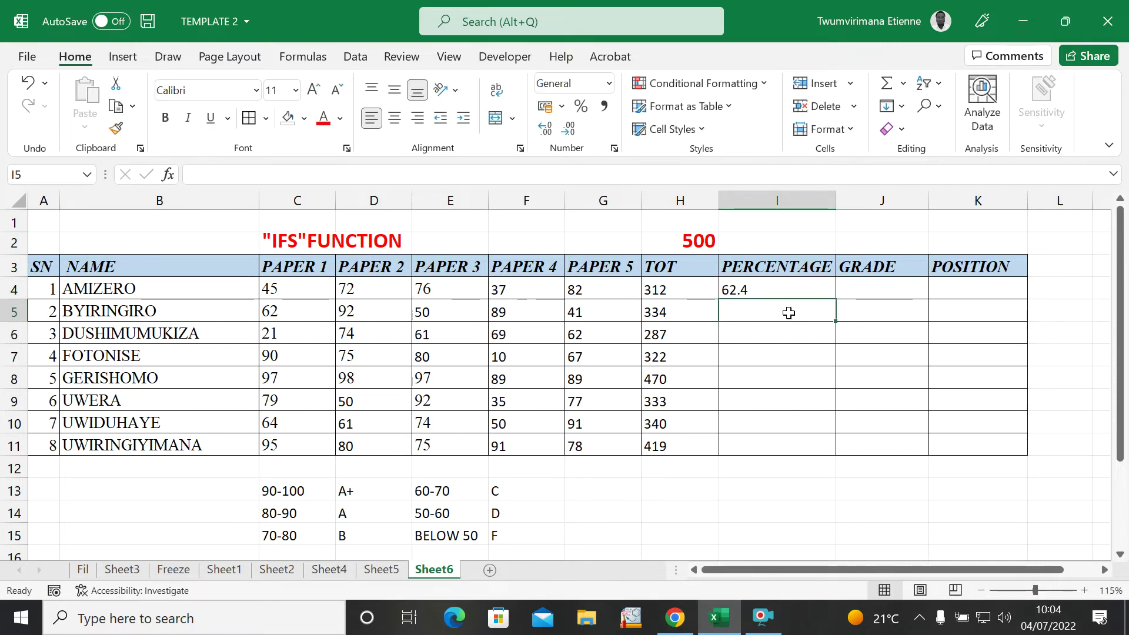
Fill the percentage formula from I4 down to I11 for the remaining students.
click(747, 289)
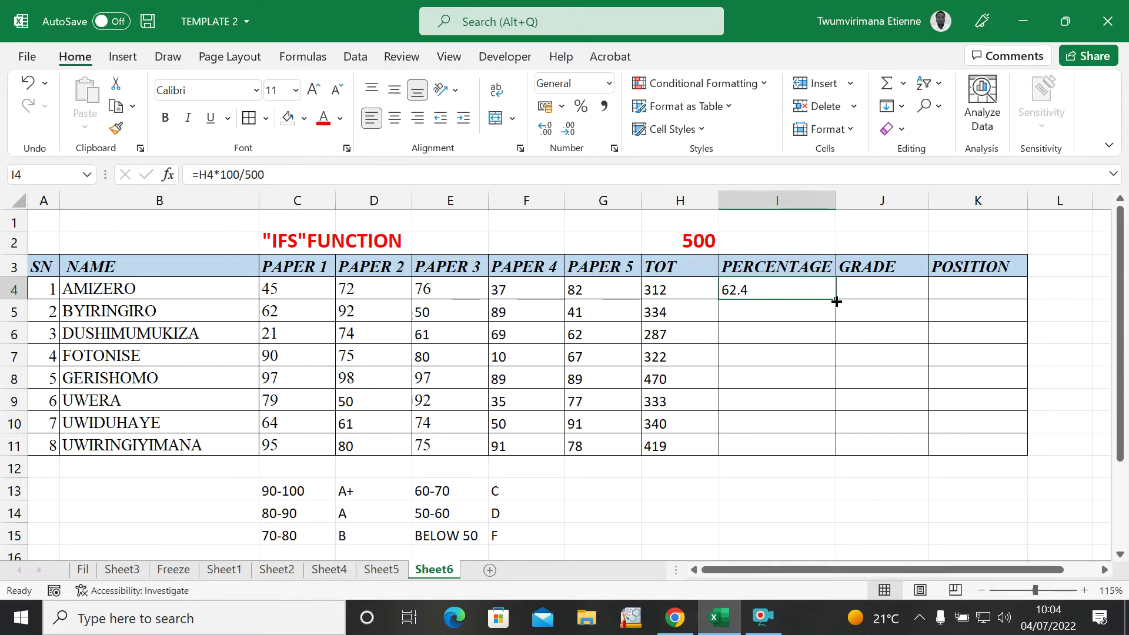
drag(837, 298, 824, 453)
click(741, 489)
click(879, 493)
click(762, 143)
click(806, 289)
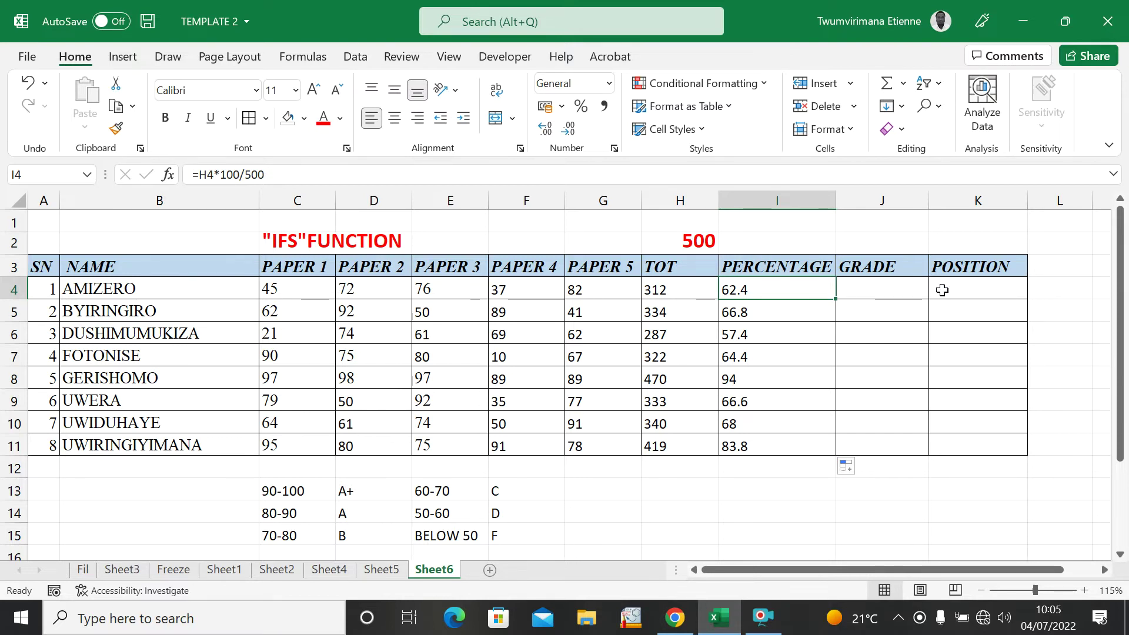
Examine the percentages and the grading key in C13:F15 to see which grade belongs to each range.
click(897, 315)
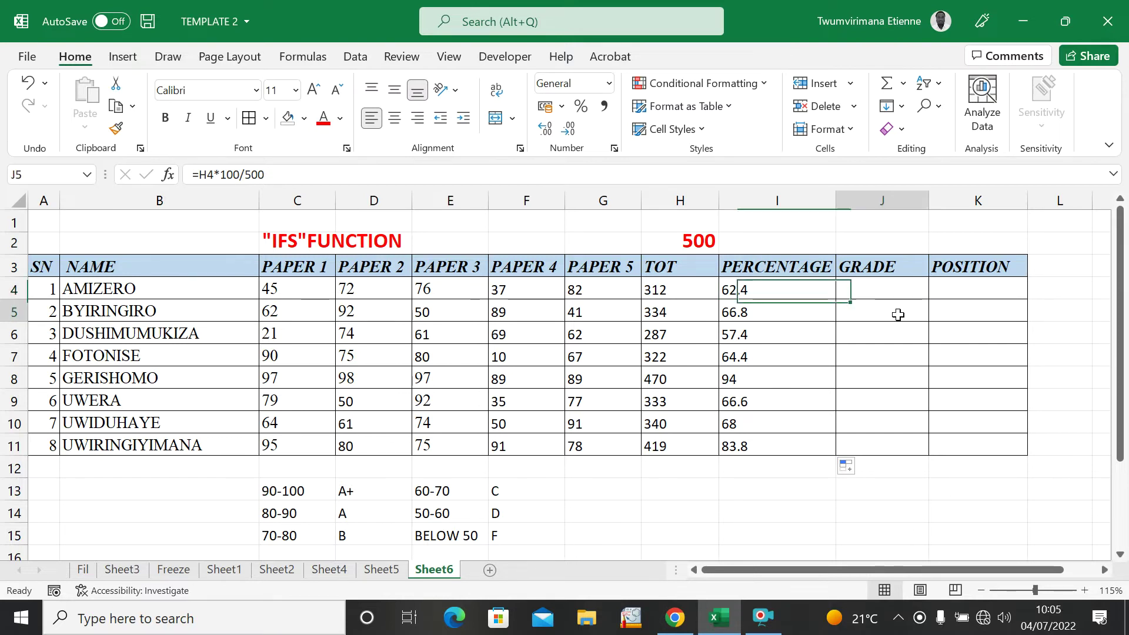
click(776, 305)
click(869, 284)
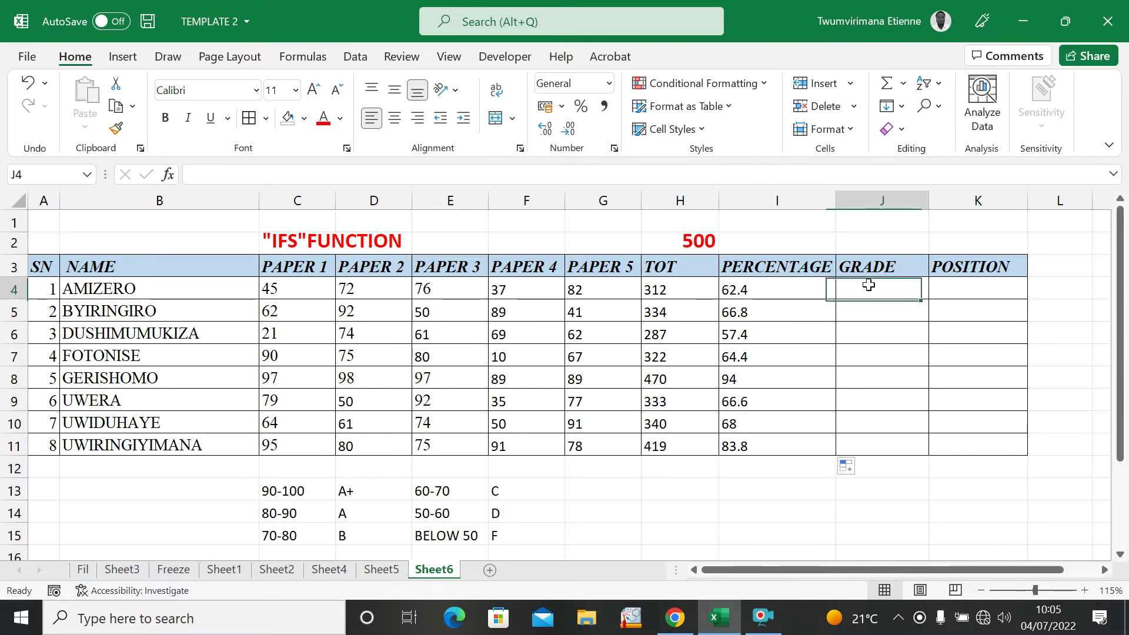
click(903, 199)
click(862, 333)
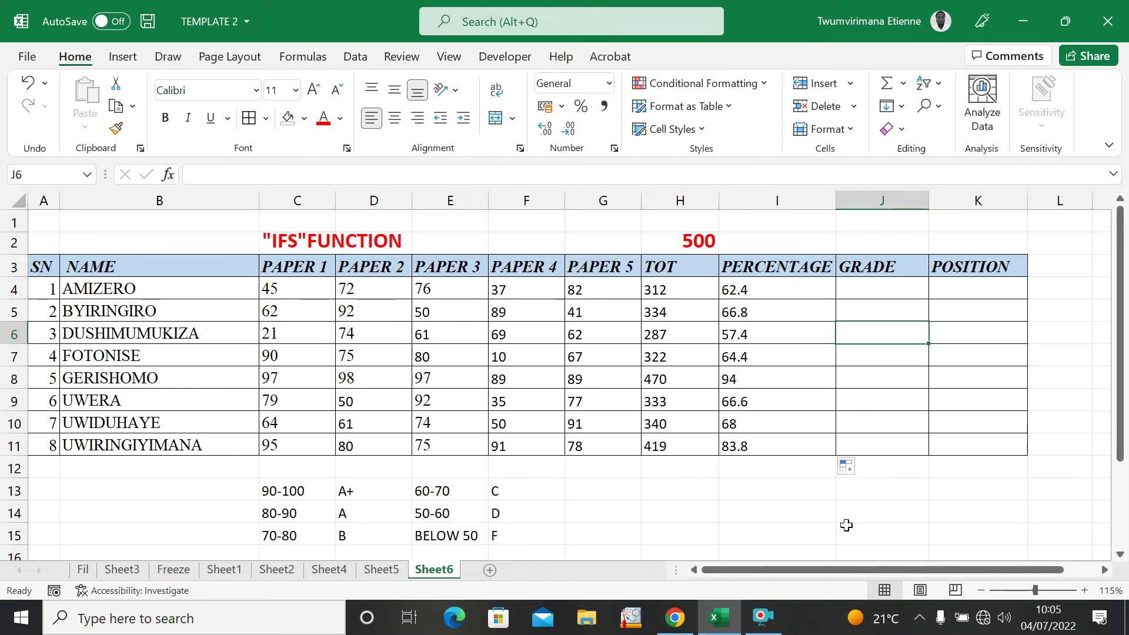
ctrl+scroll(846, 525, up, 2)
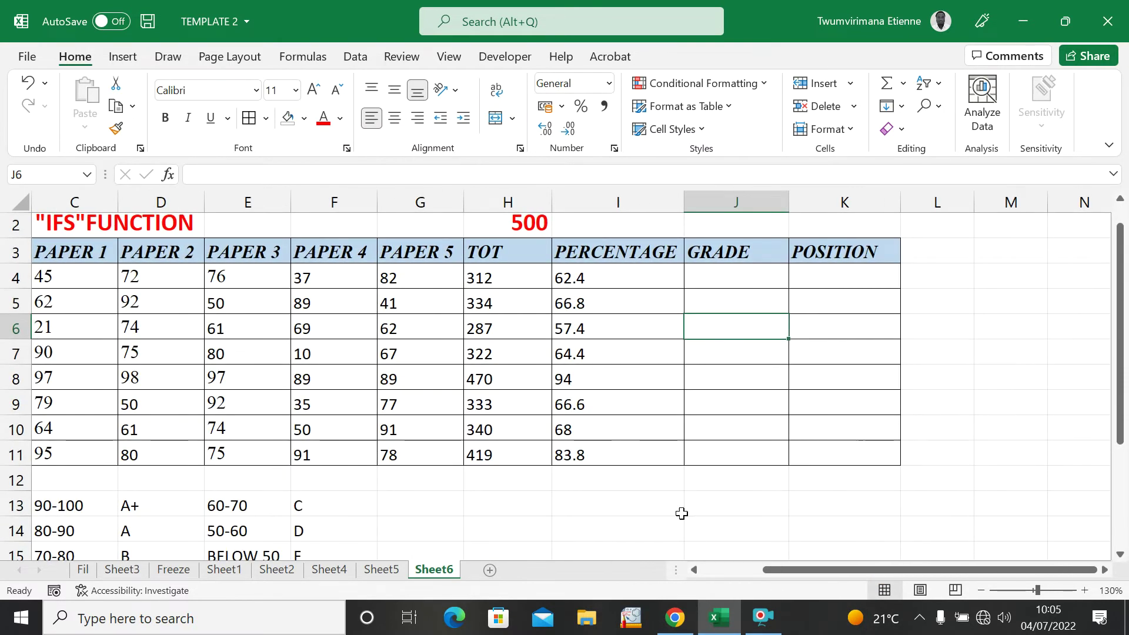
drag(911, 569, 851, 569)
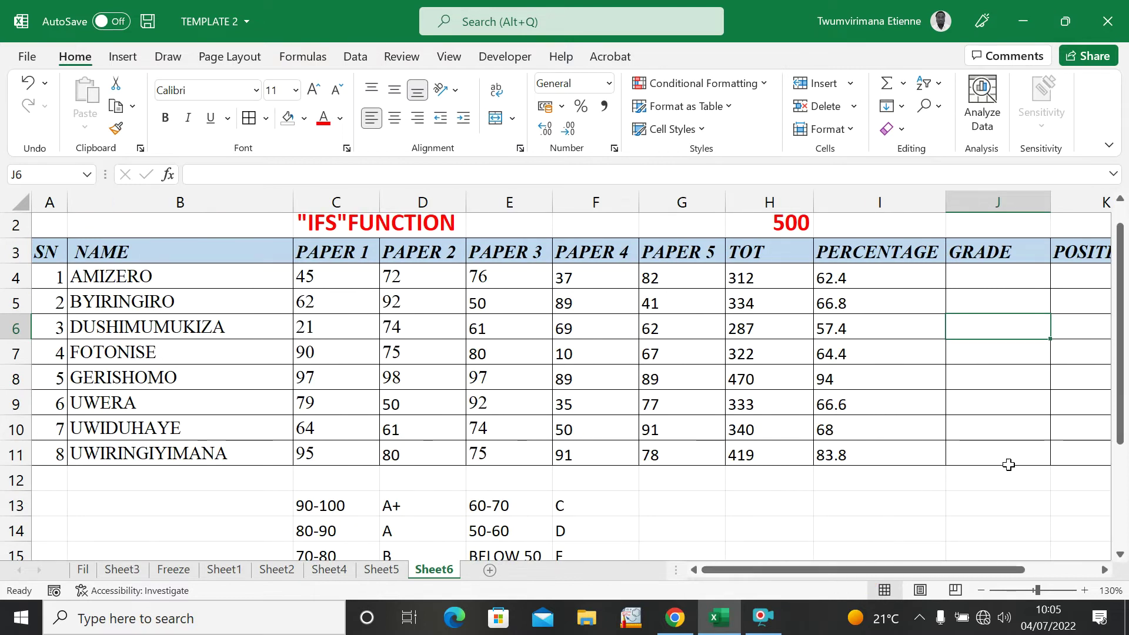
drag(1120, 393, 1088, 491)
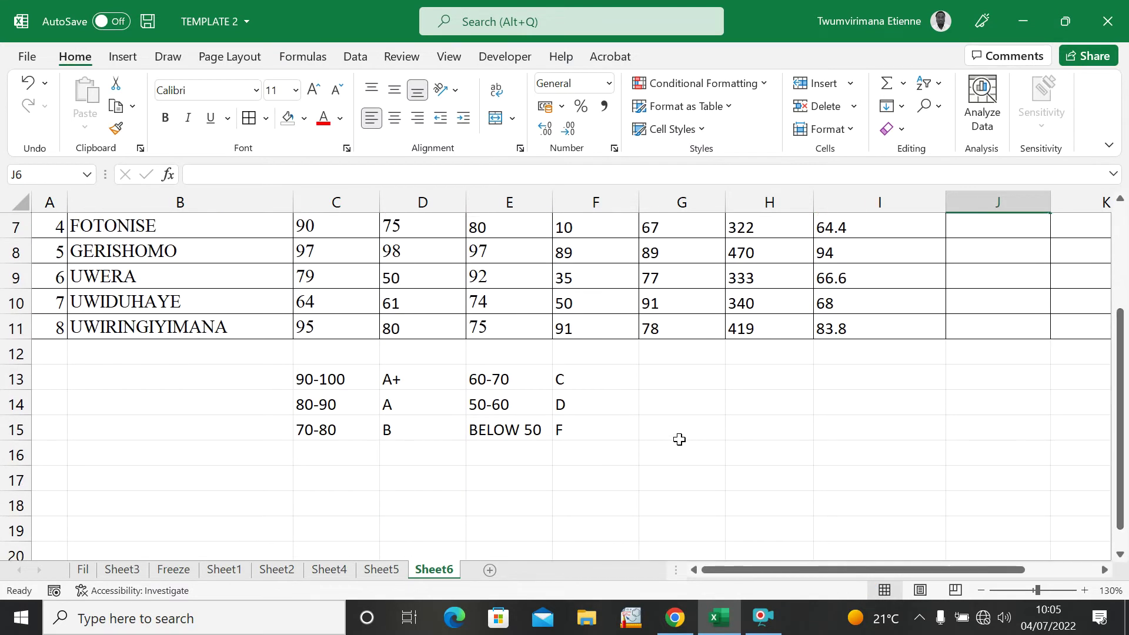
ctrl+scroll(678, 439, down, 2)
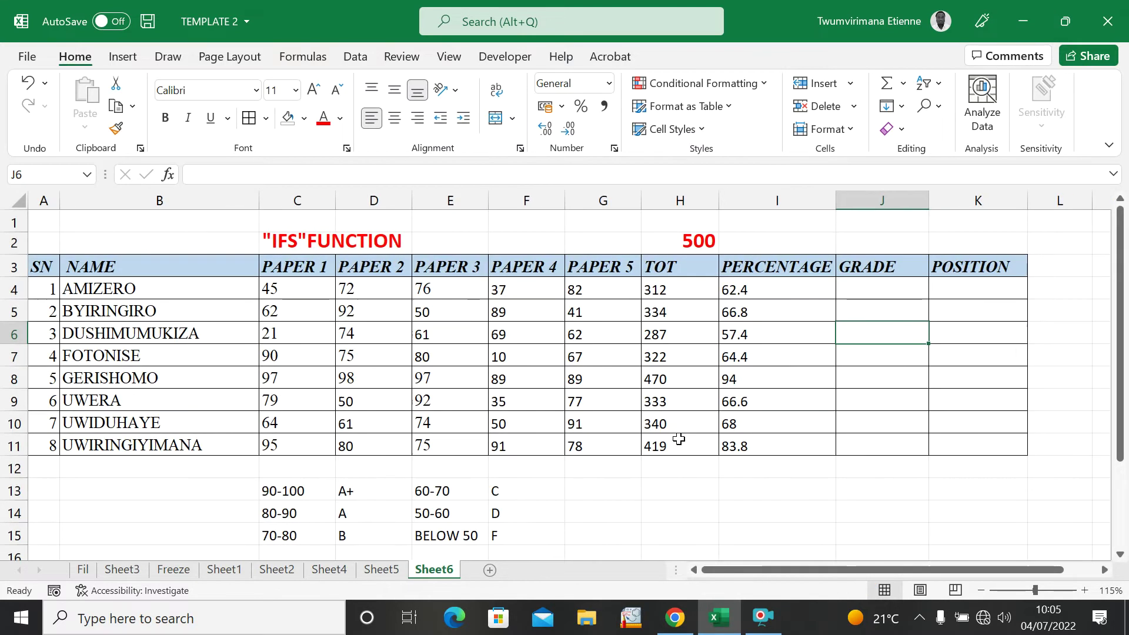
ctrl+scroll(676, 505, up, 4)
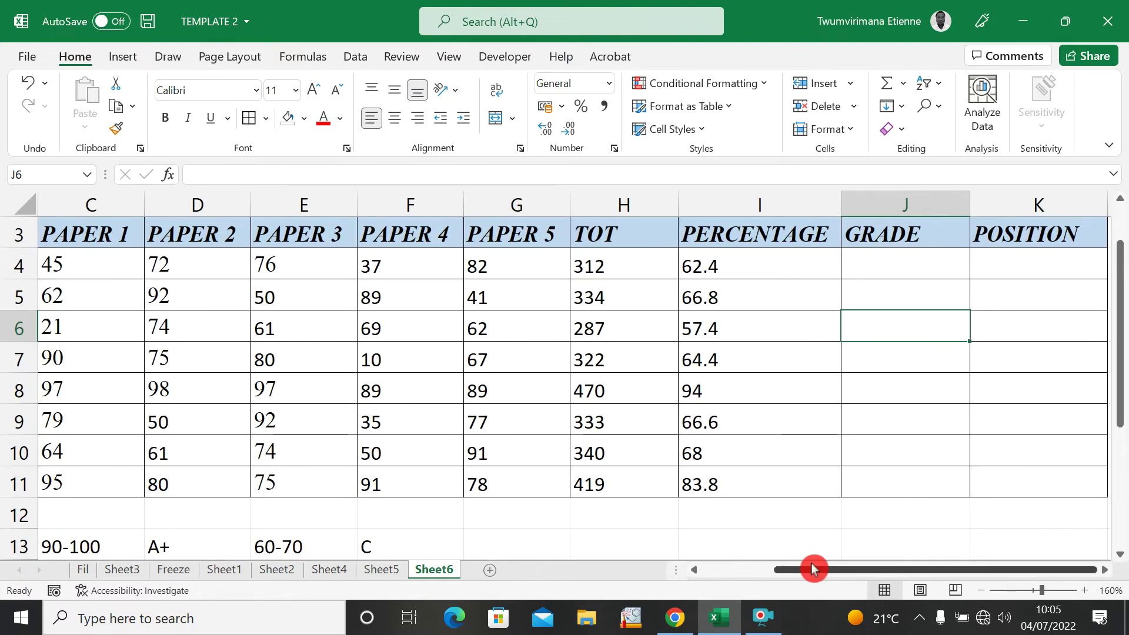
drag(1119, 410, 1092, 492)
drag(952, 572, 841, 579)
drag(365, 390, 711, 452)
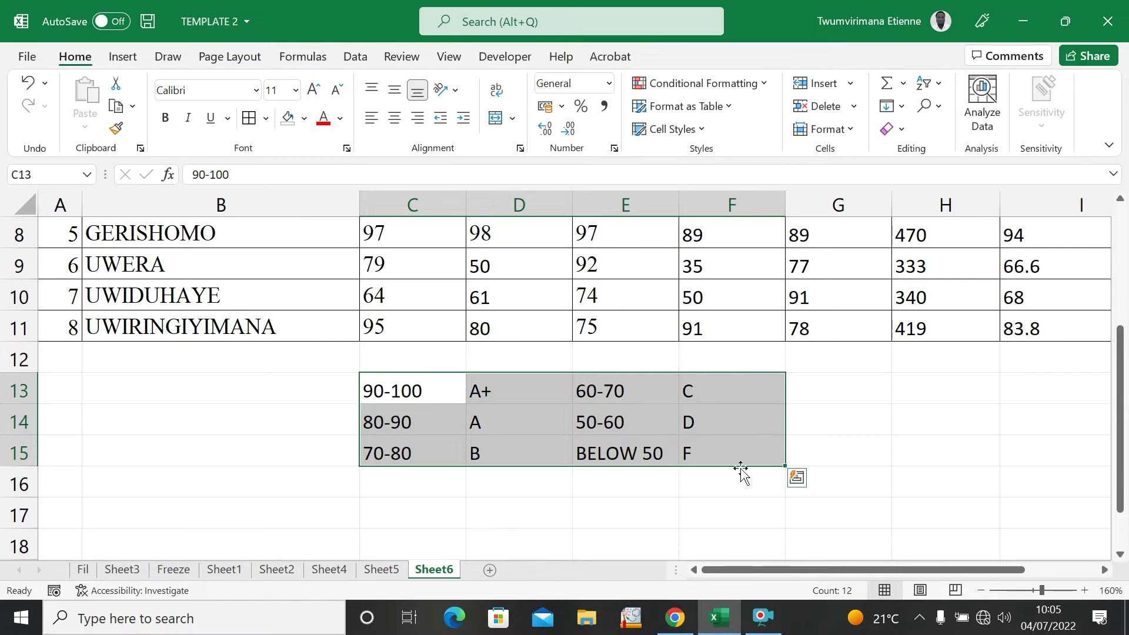
click(854, 440)
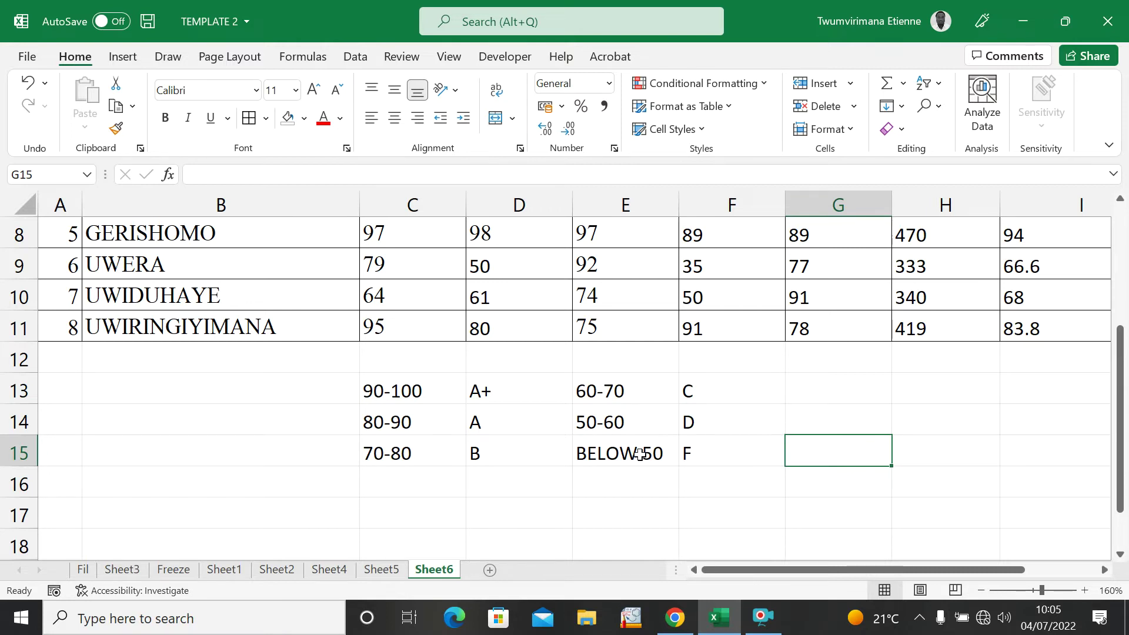
scroll(655, 451, down, 3)
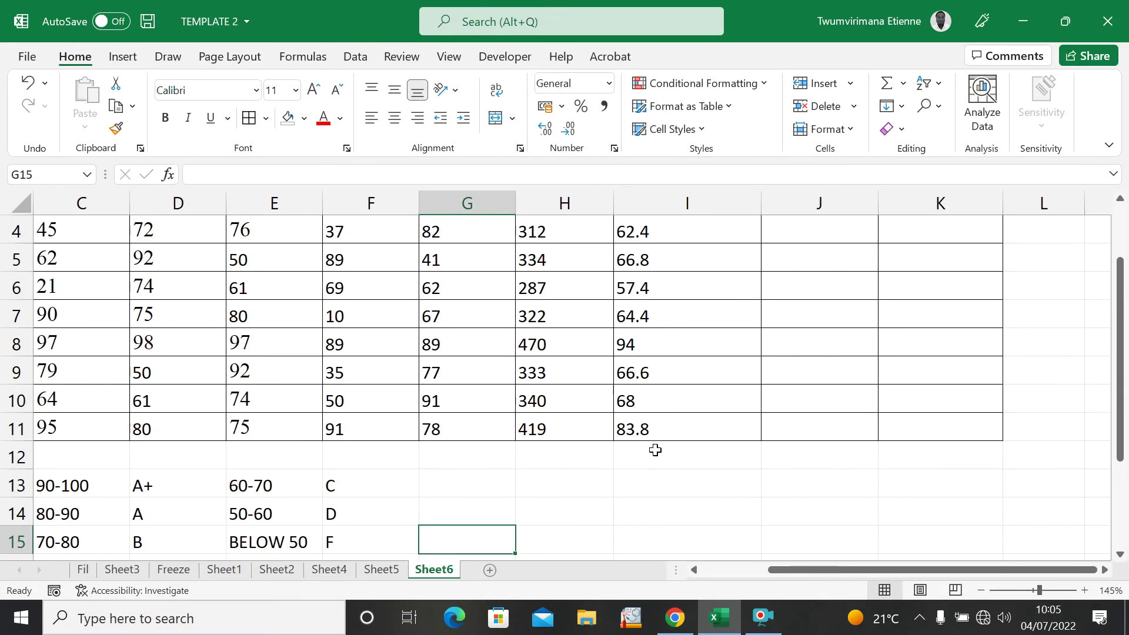
scroll(655, 449, down, 2)
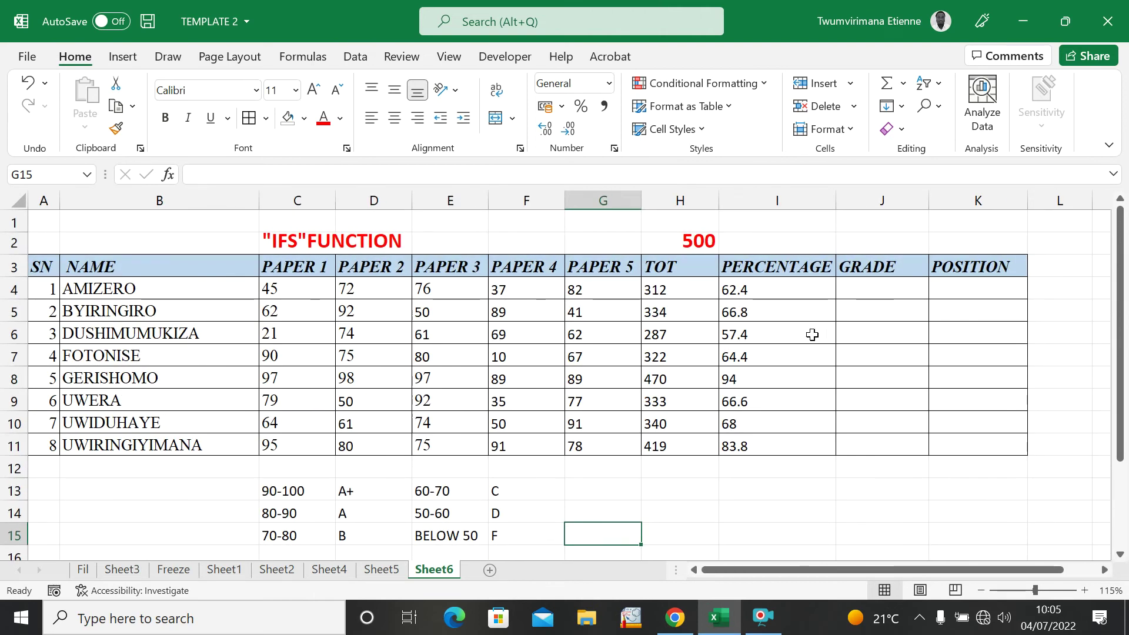
click(859, 302)
click(862, 293)
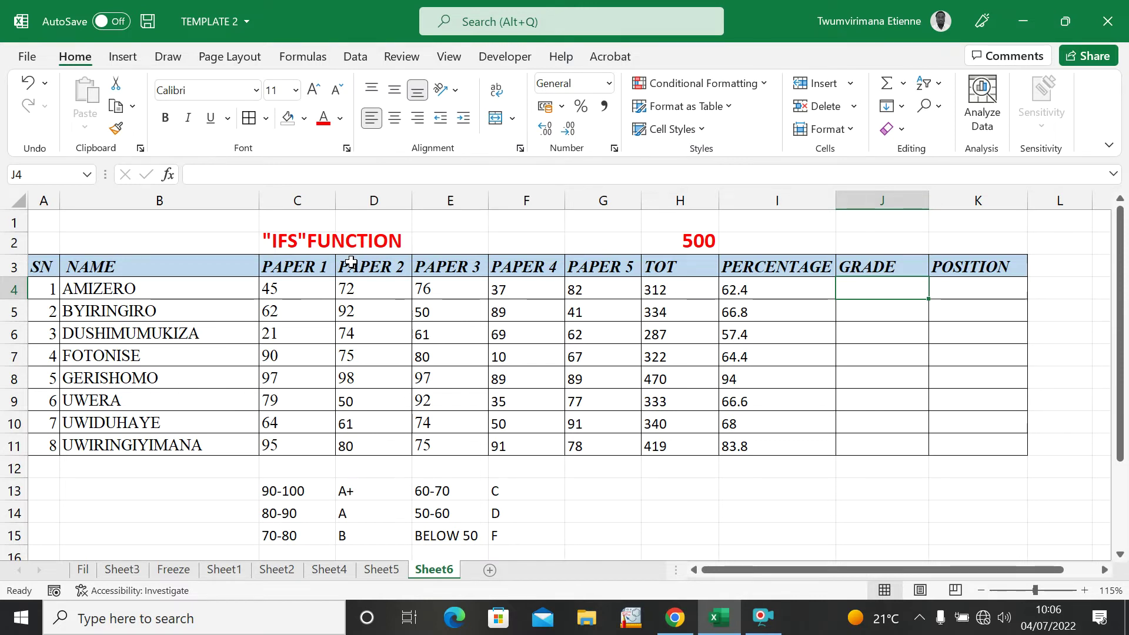
click(281, 244)
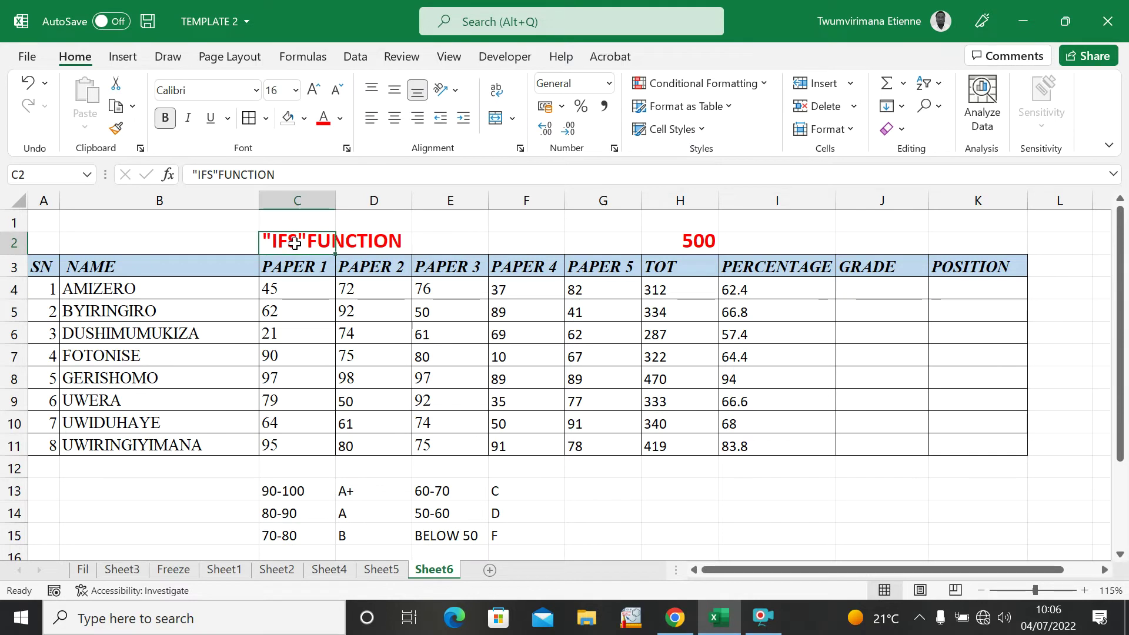
click(882, 296)
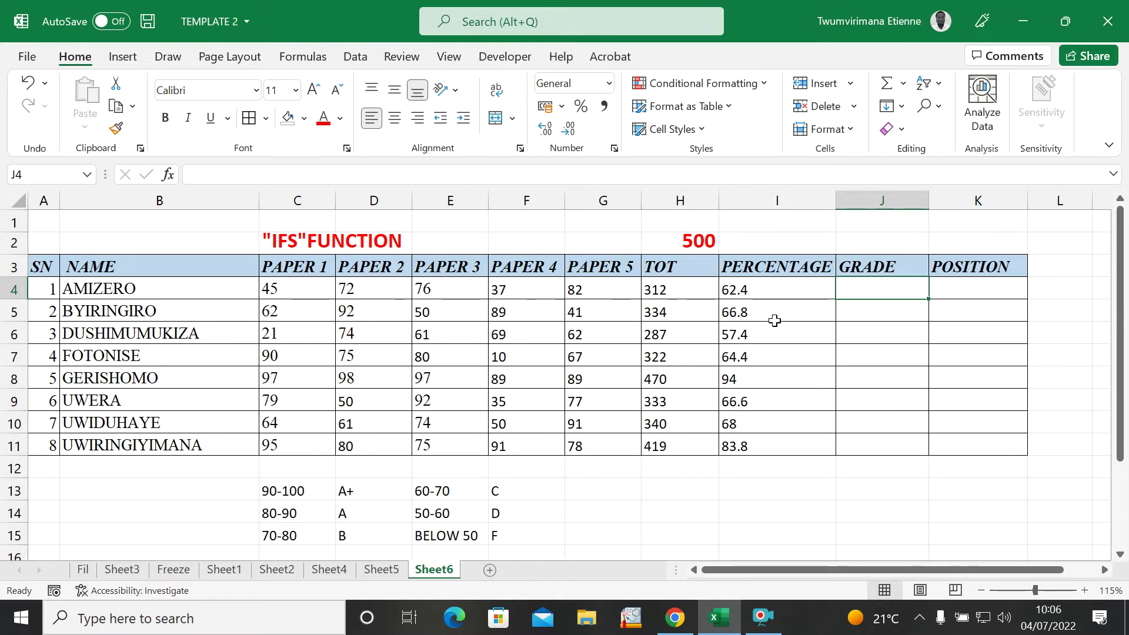
click(859, 355)
click(861, 288)
click(870, 327)
Start an IFS formula in J4 whose first condition, I4>=90, returns "A+".
click(851, 292)
text(=)
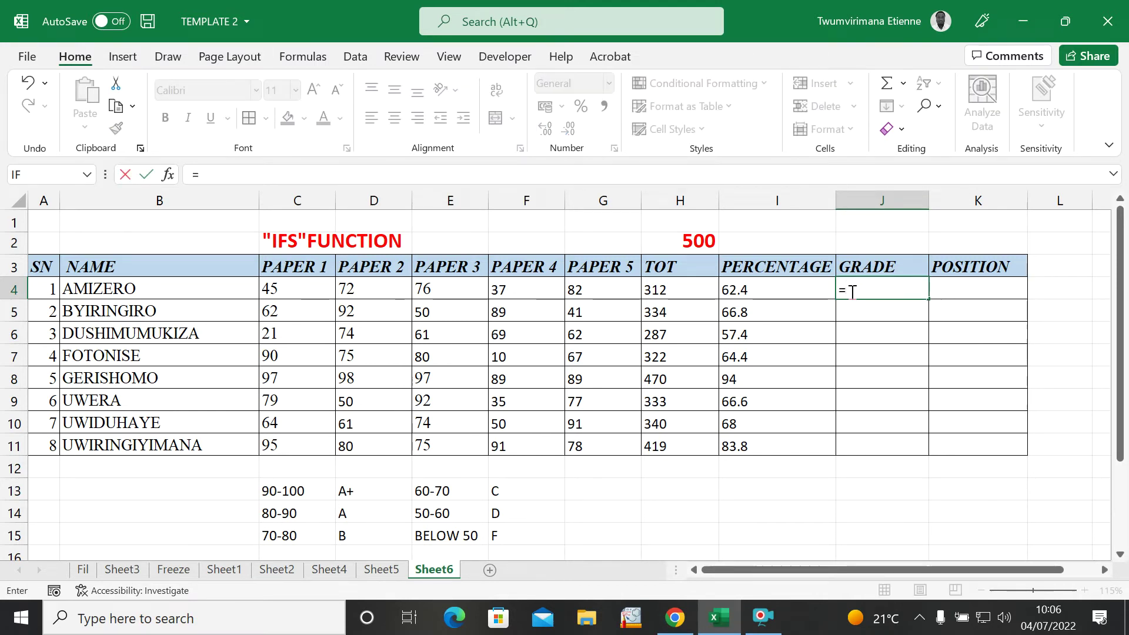
text(IFS)
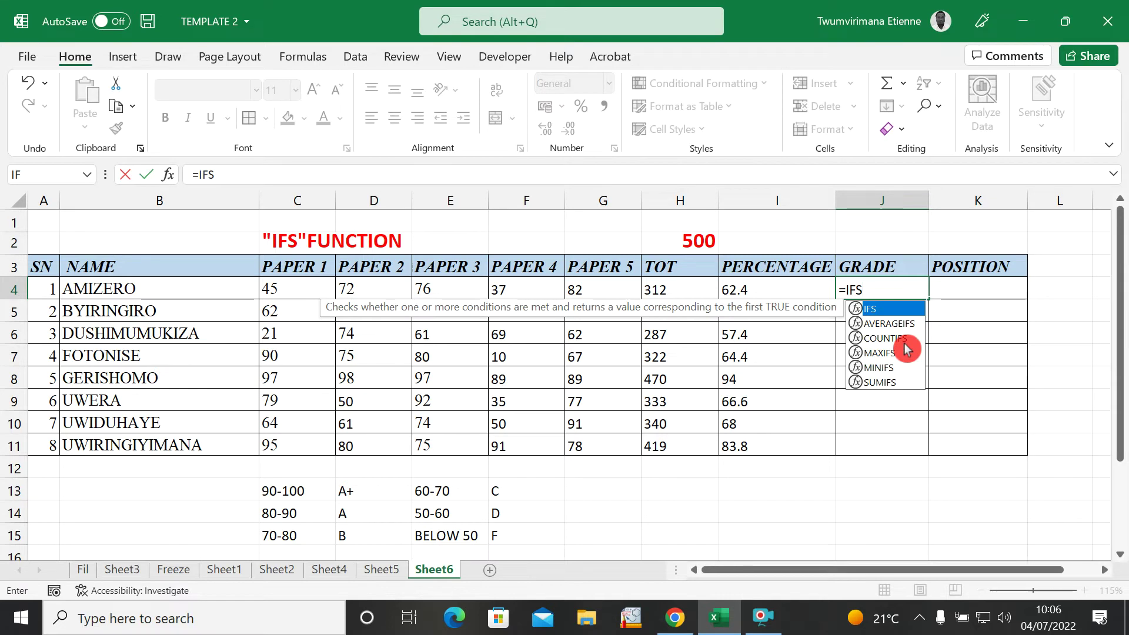
text(()
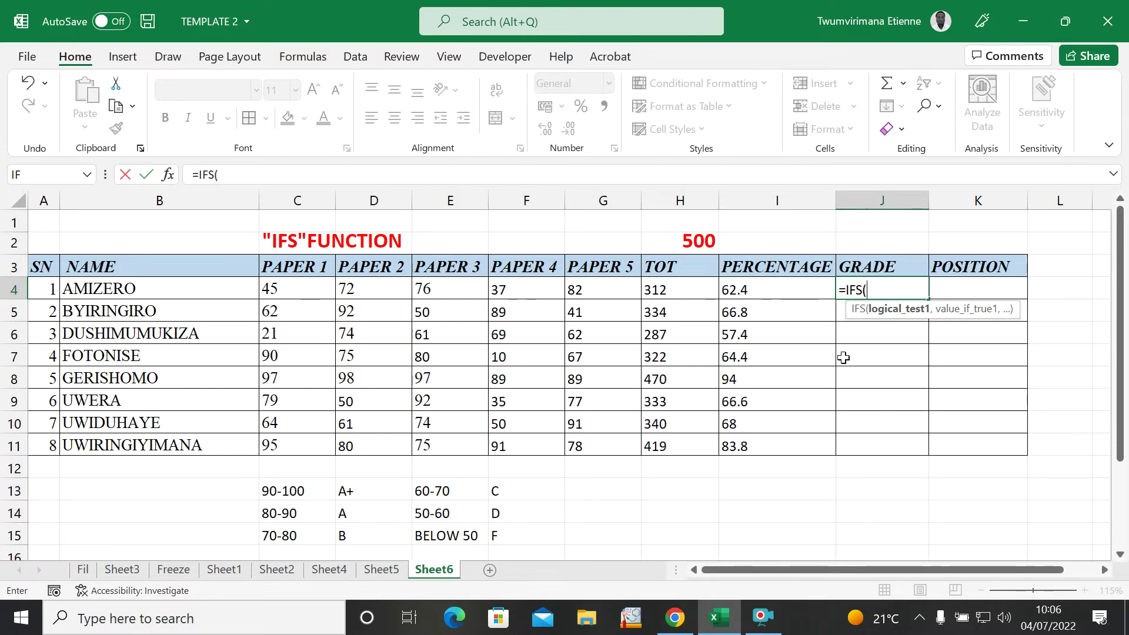
click(779, 292)
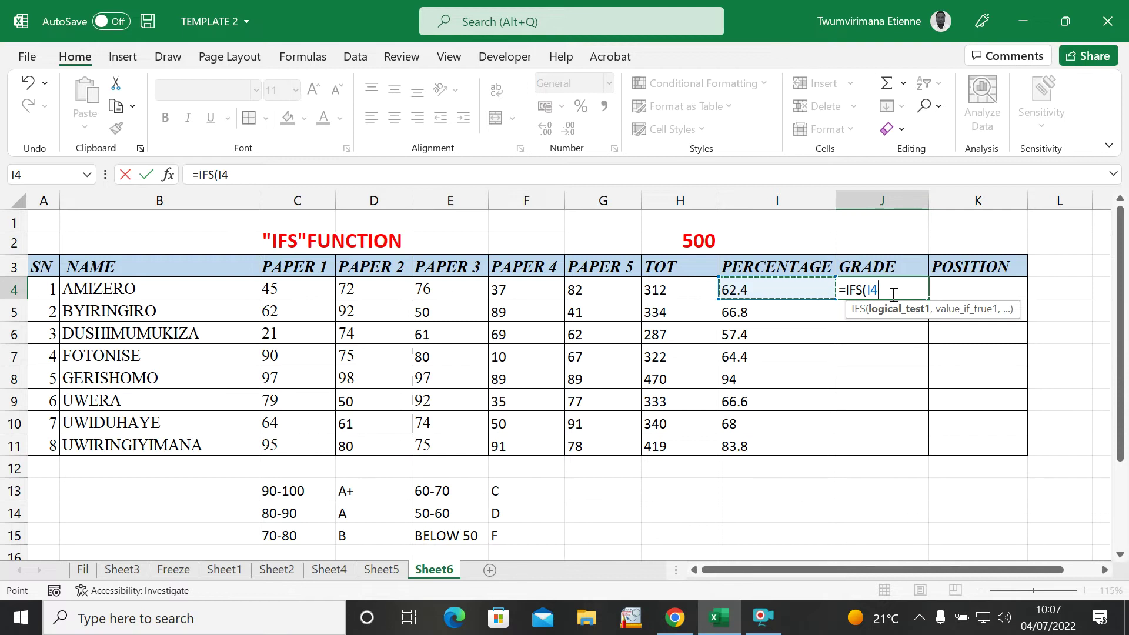
text(>=90)
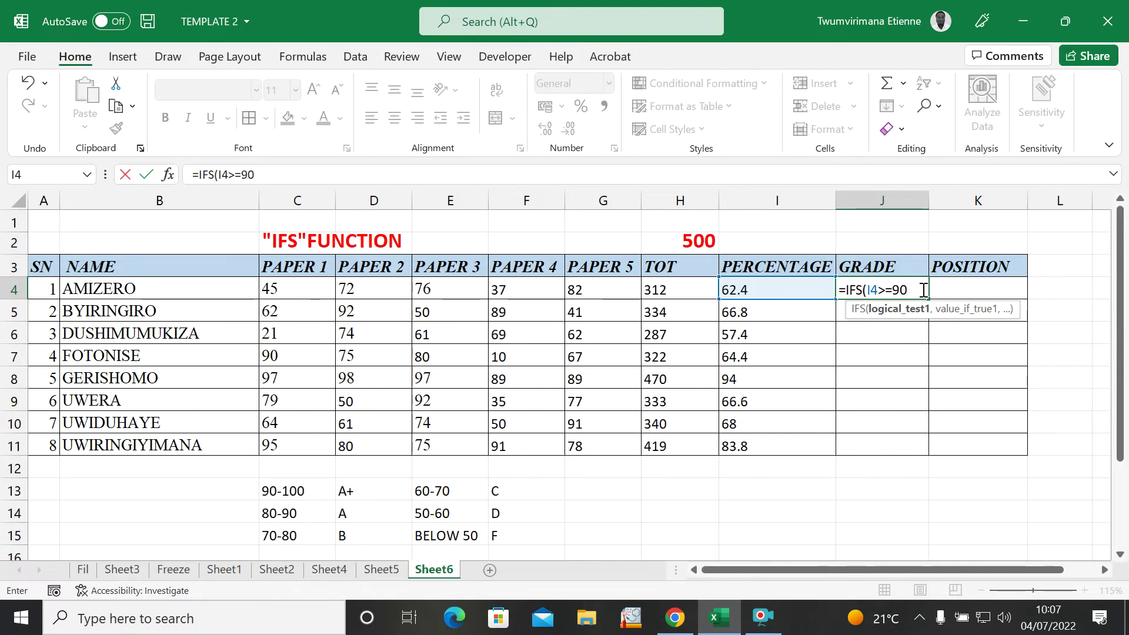
text(,)
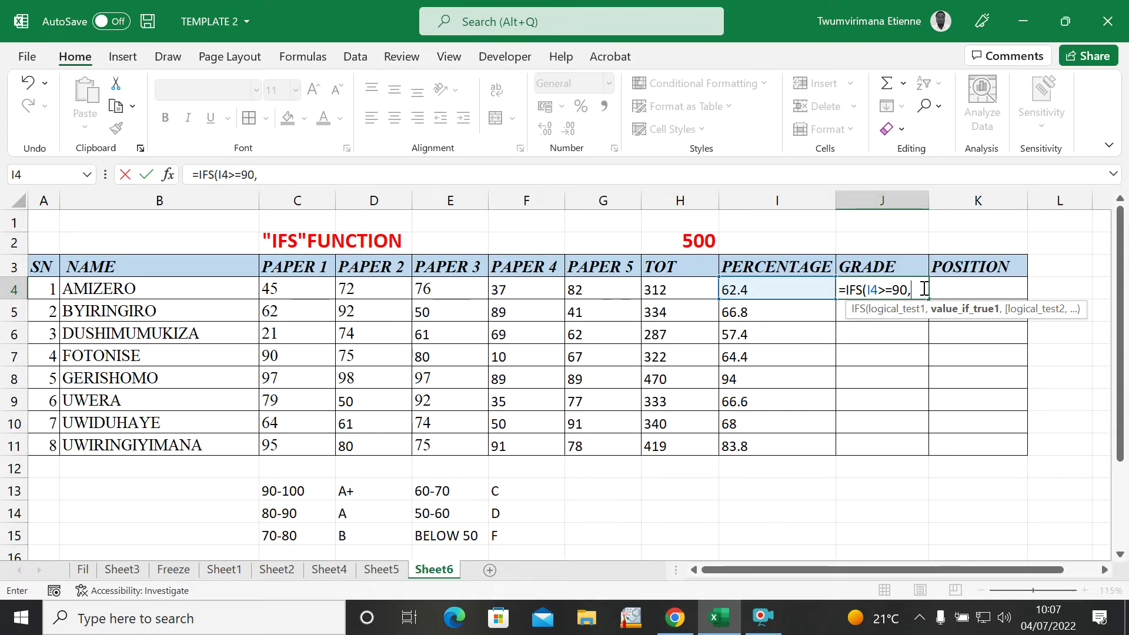
text("A+")
text(,)
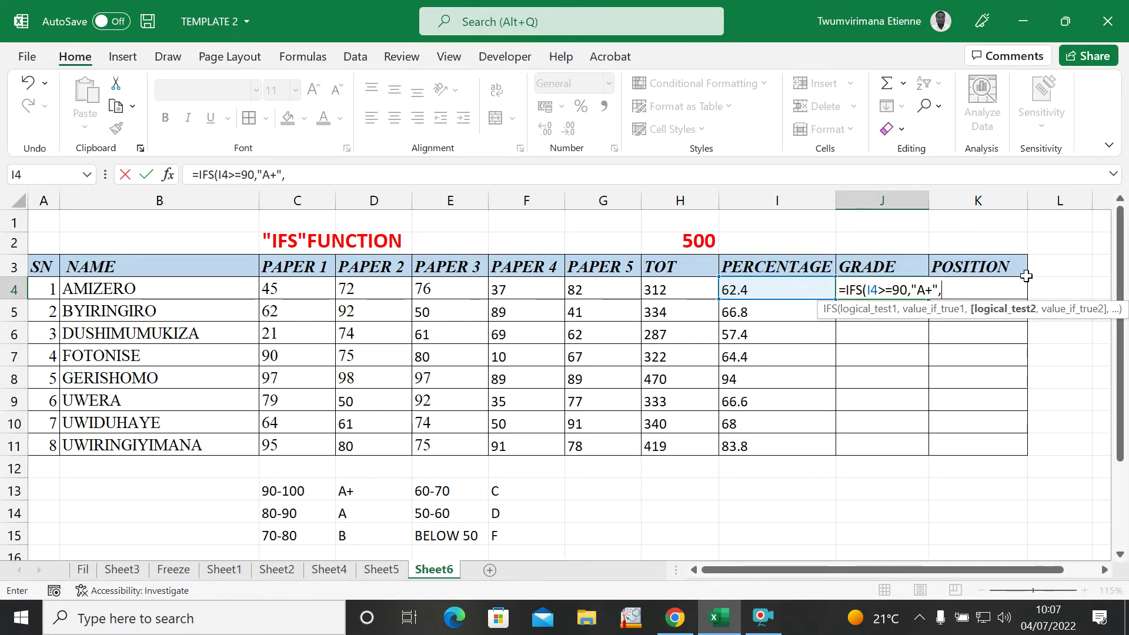
Add the conditions I4>=80 returning "A" and I4>=70 returning "B" to the IFS formula in J4.
text(I4)
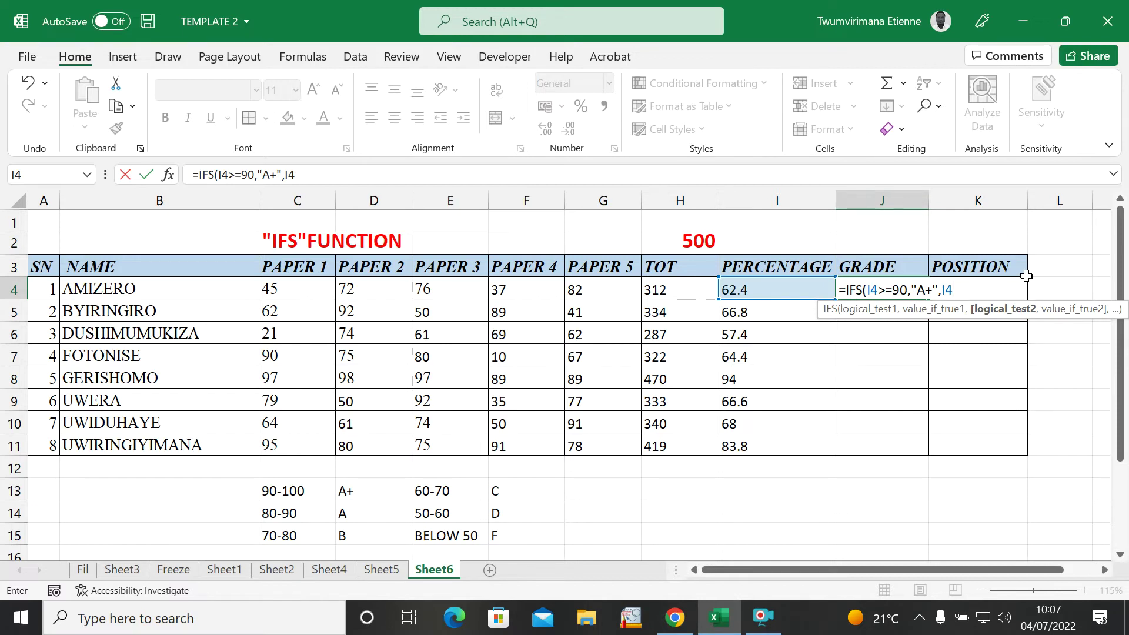
text(>=80,)
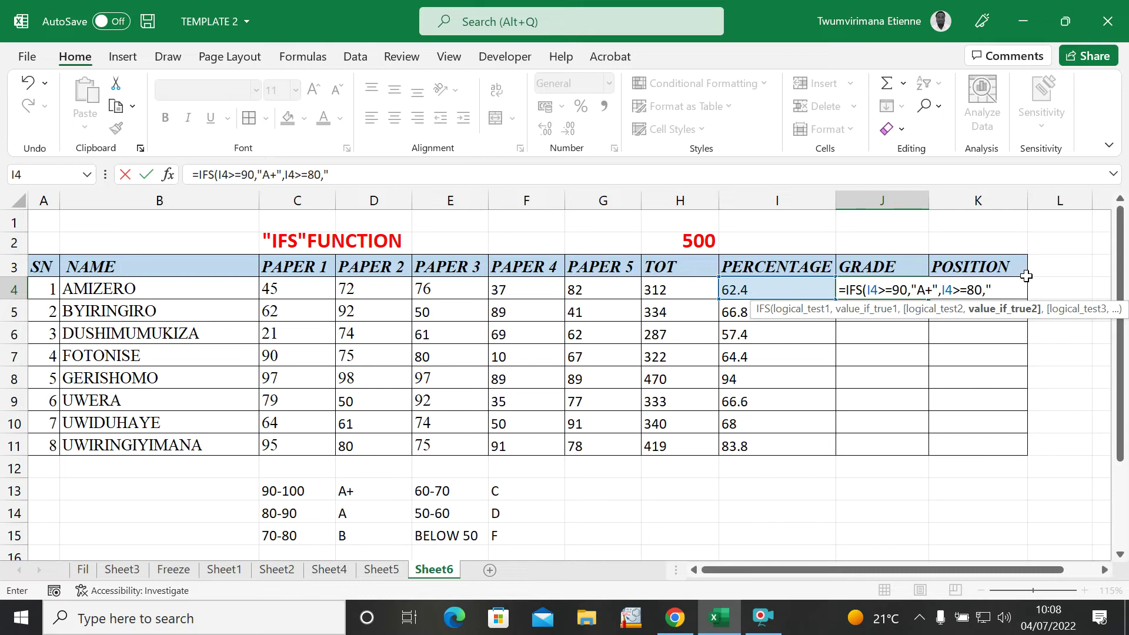
text(A",)
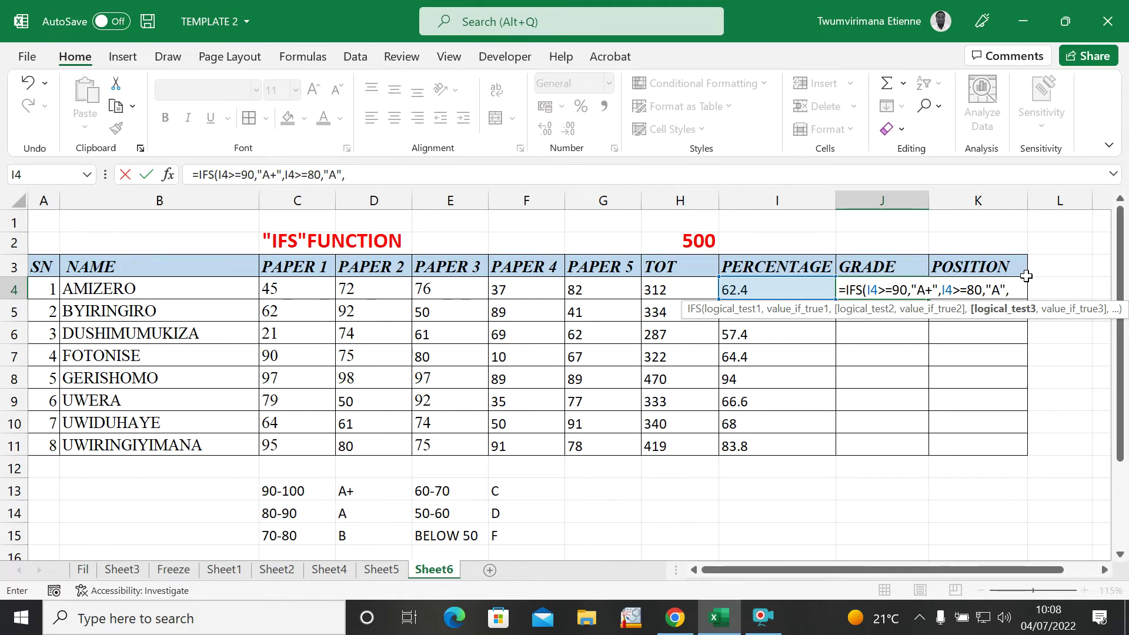
text(I4)
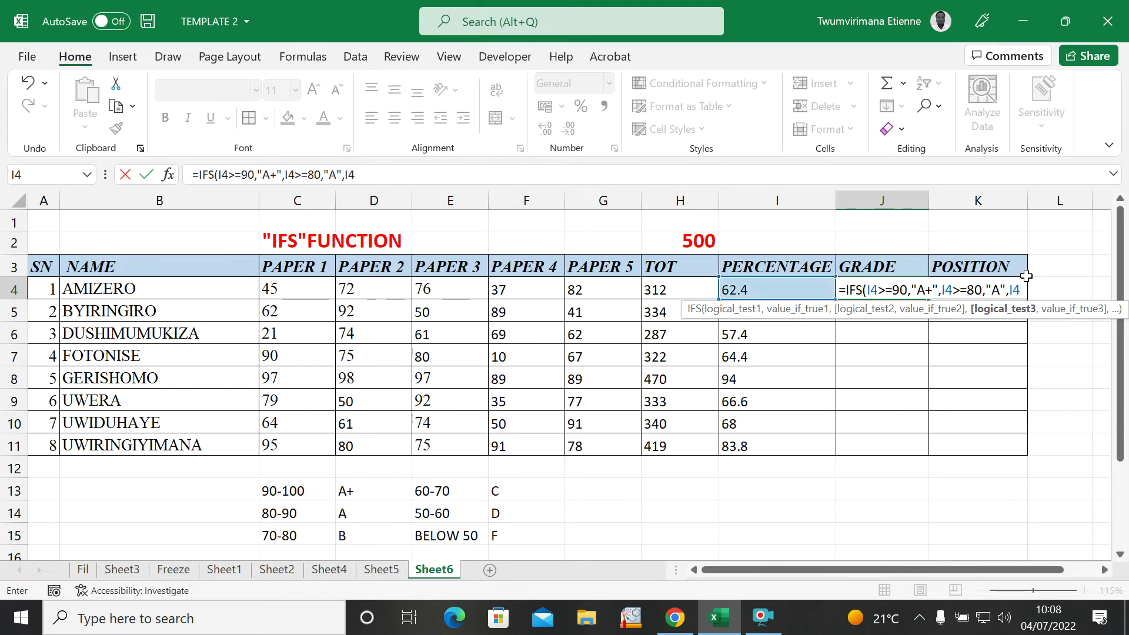
text(>=70)
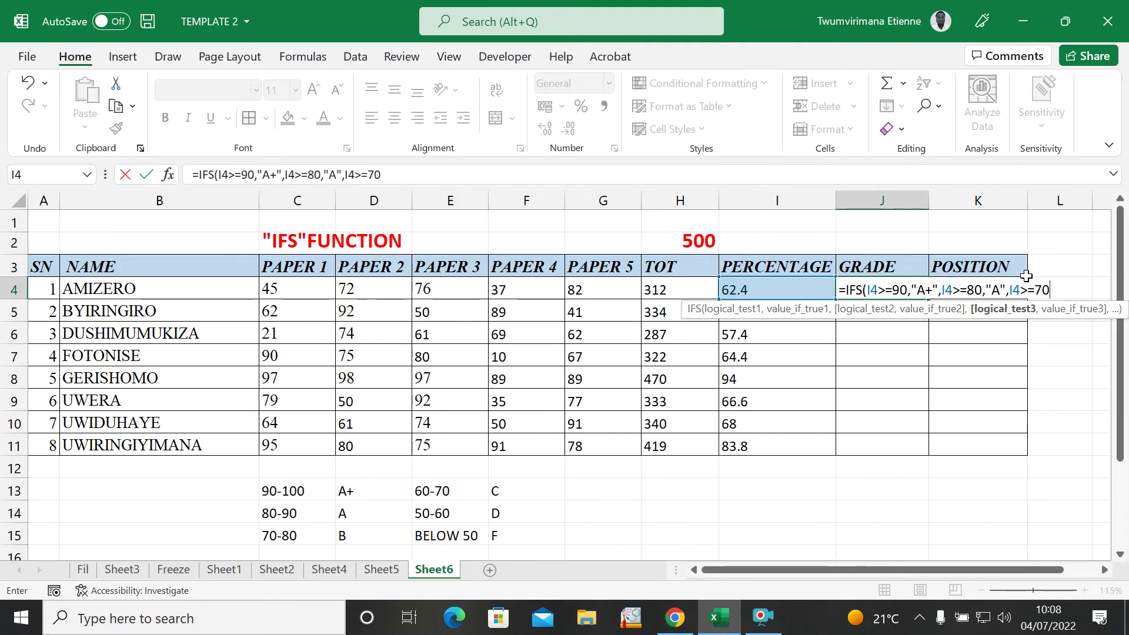
text(,)
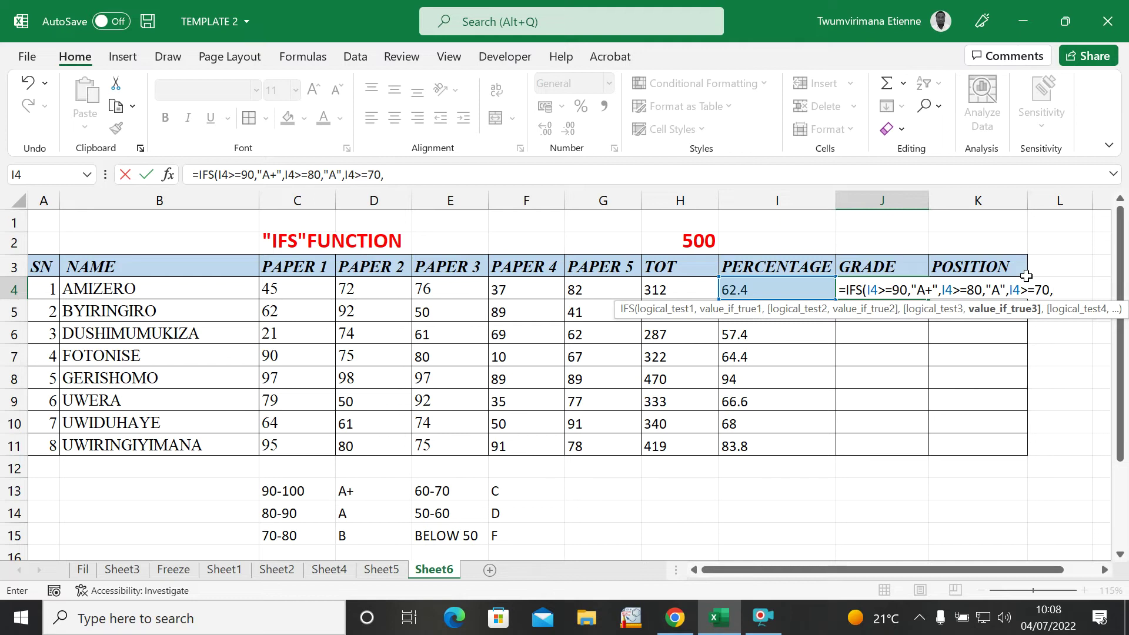
text("B",)
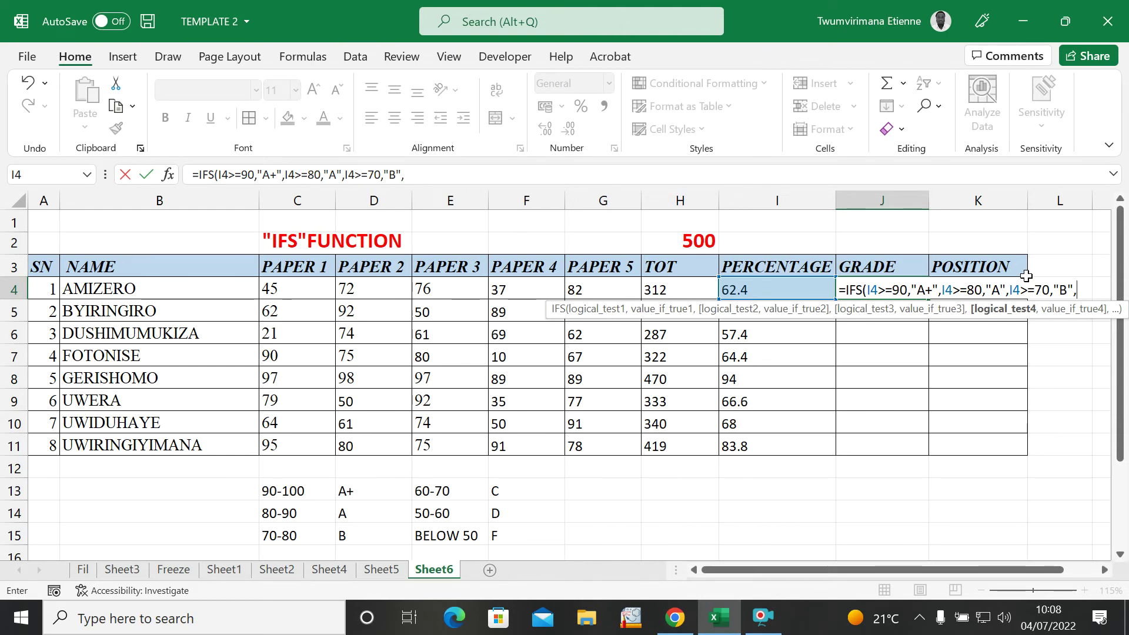
Add a fourth condition, I4>=60 returning "C", to the IFS formula in J4.
text(I)
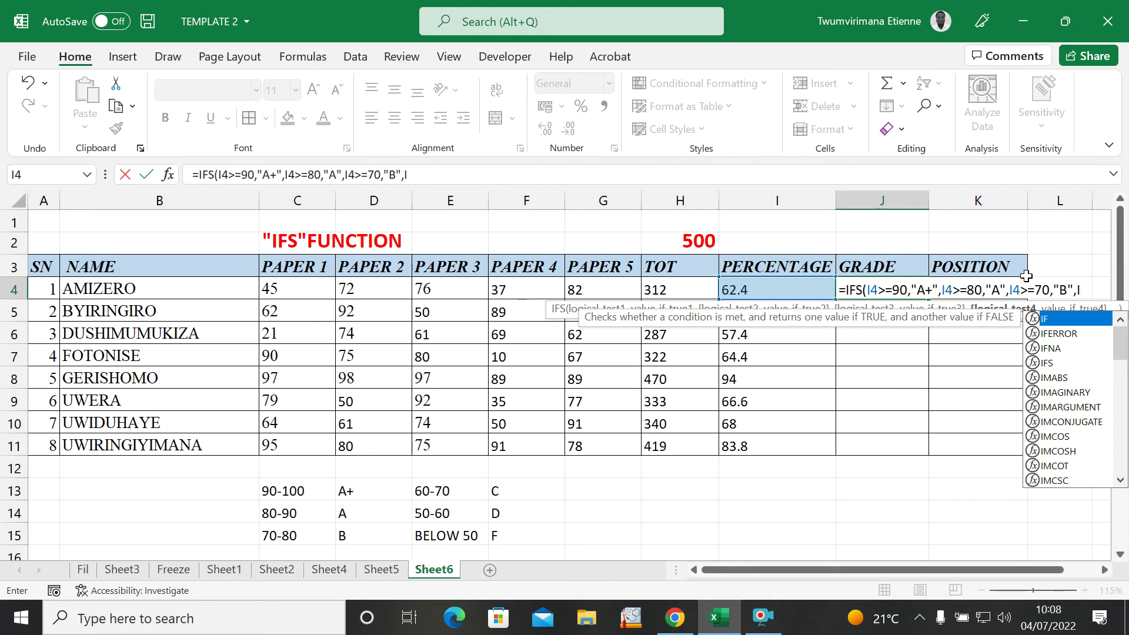
text(4)
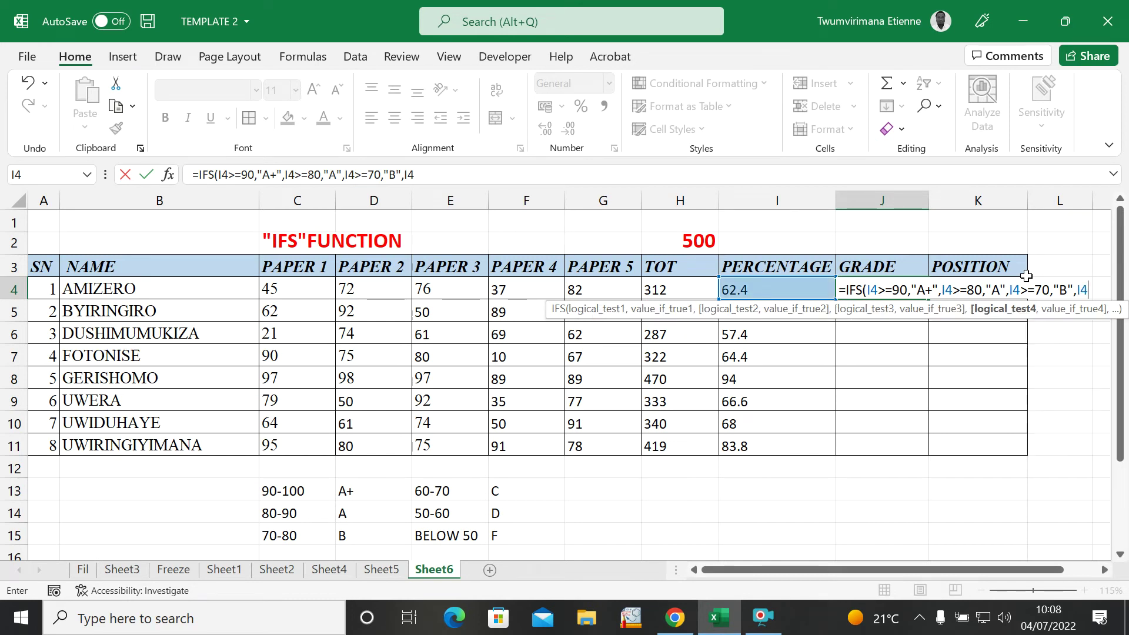
text(>=60)
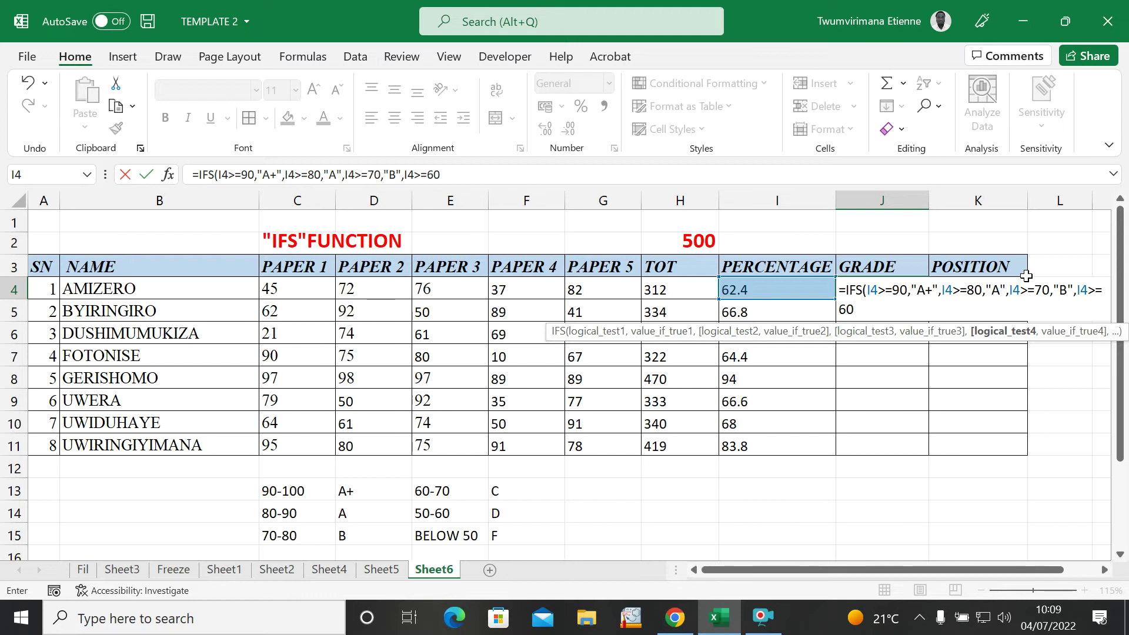
text(,)
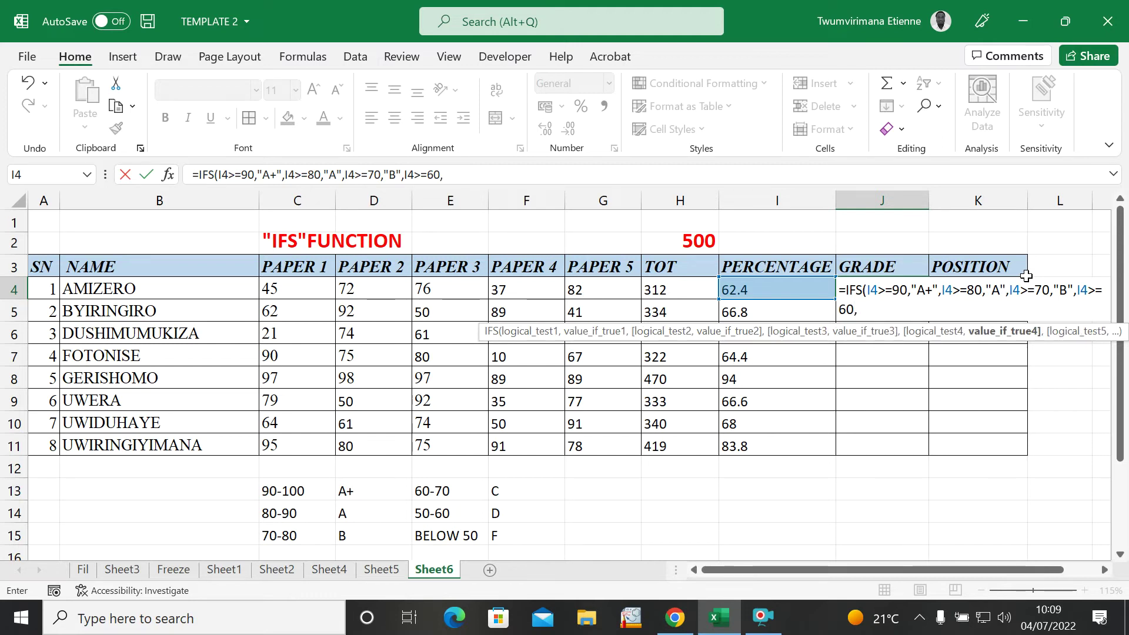
text(")
text(C)
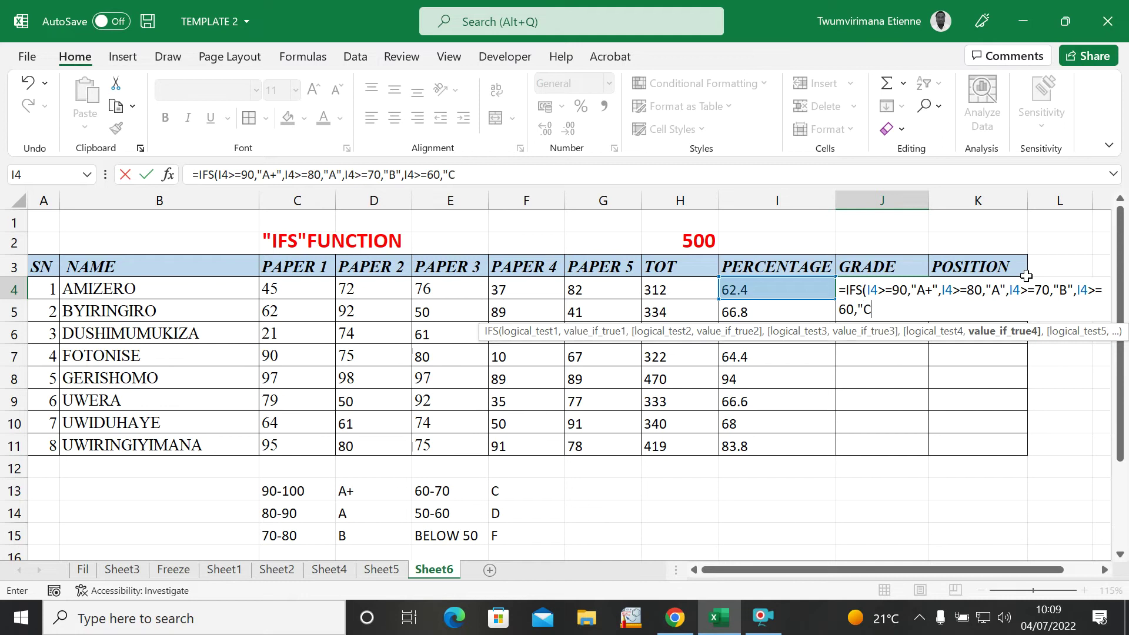
text(",)
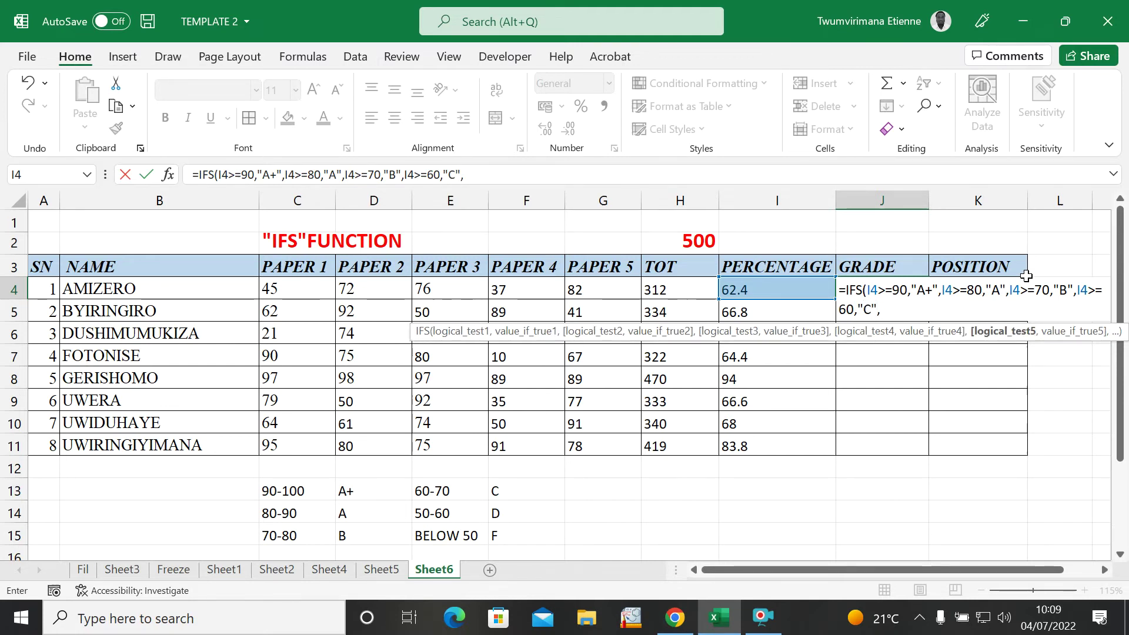
Add a fifth condition, I4>=50 returning "D", to the IFS formula in J4.
text(I)
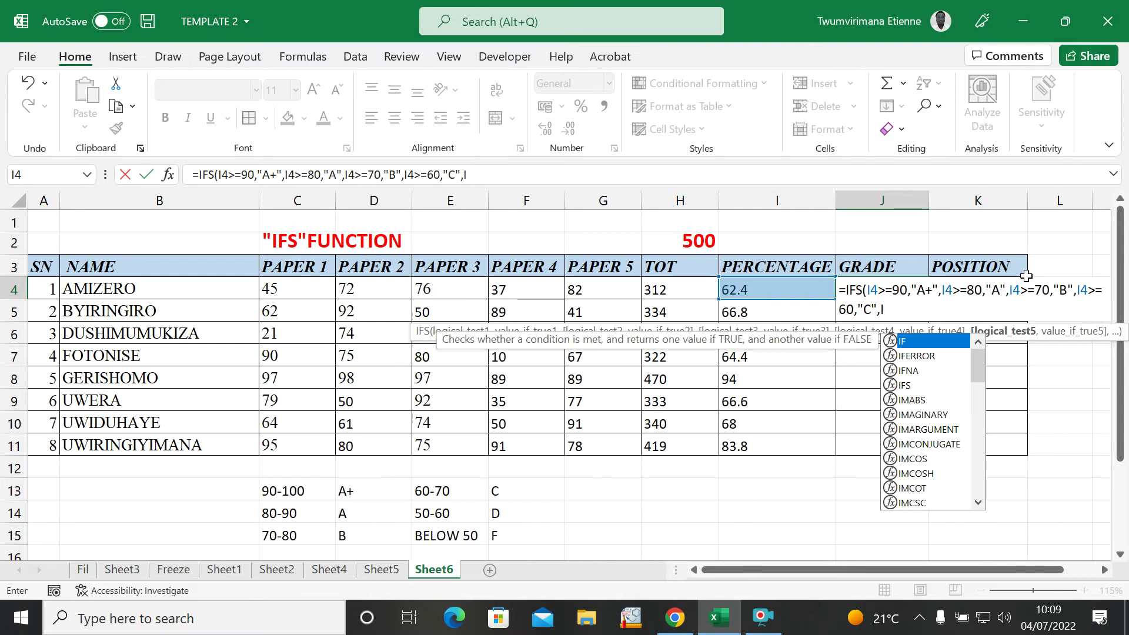
text(4)
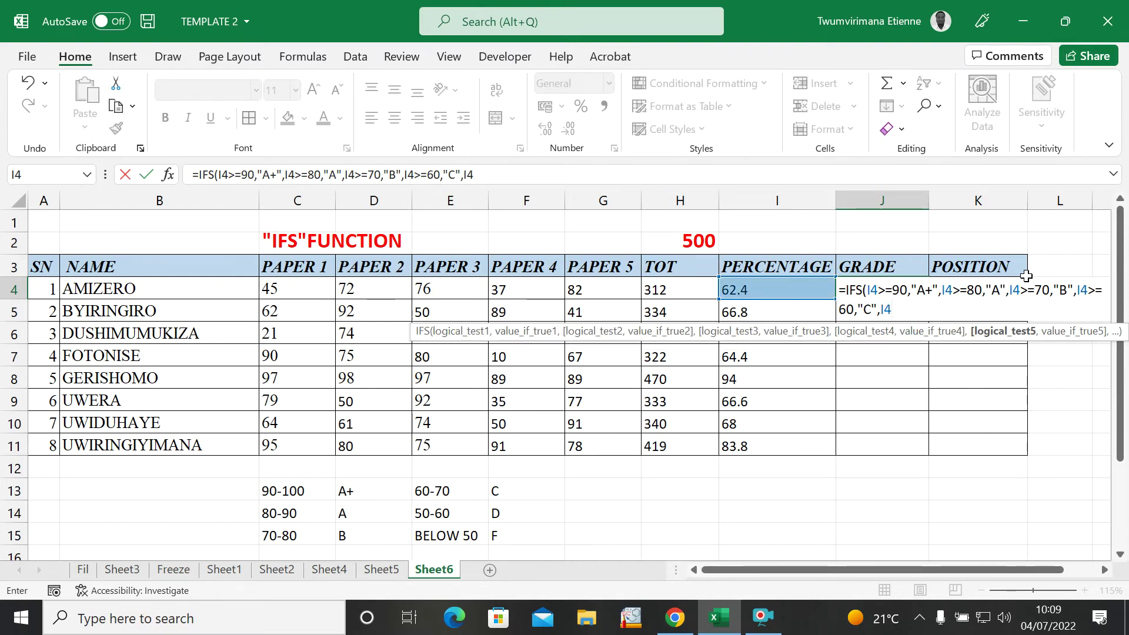
text(>=50)
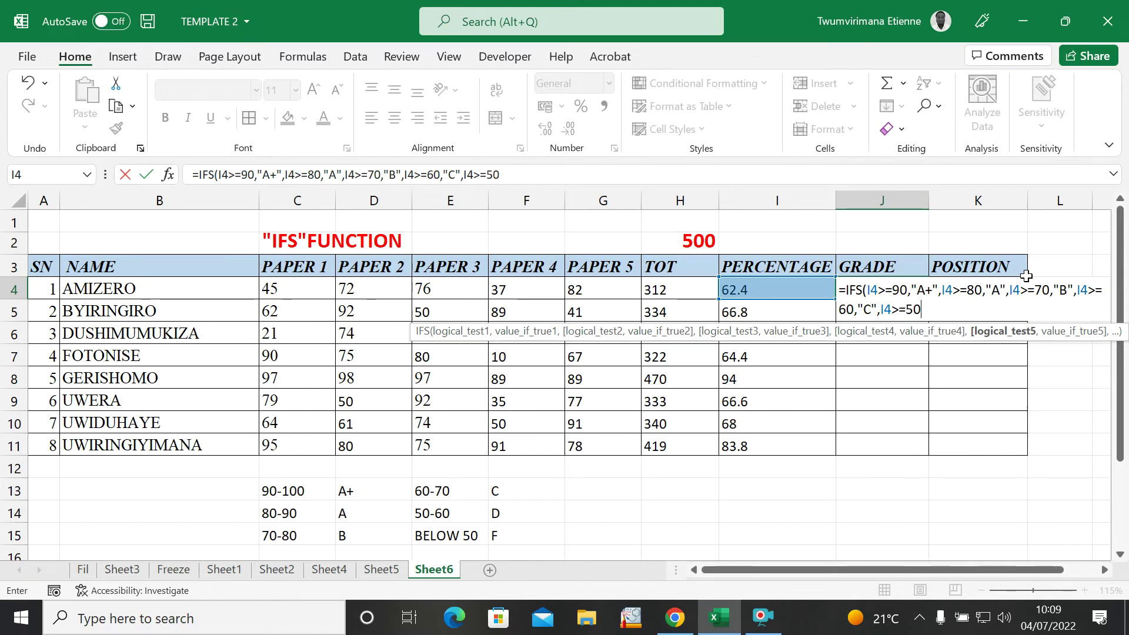
text(,")
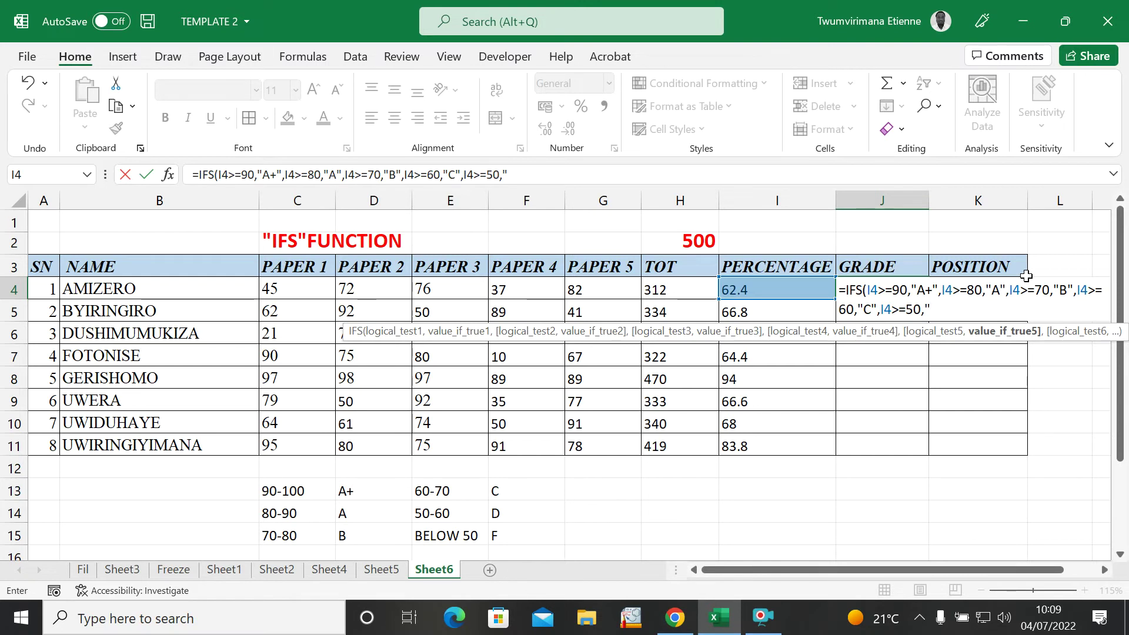
text(D)
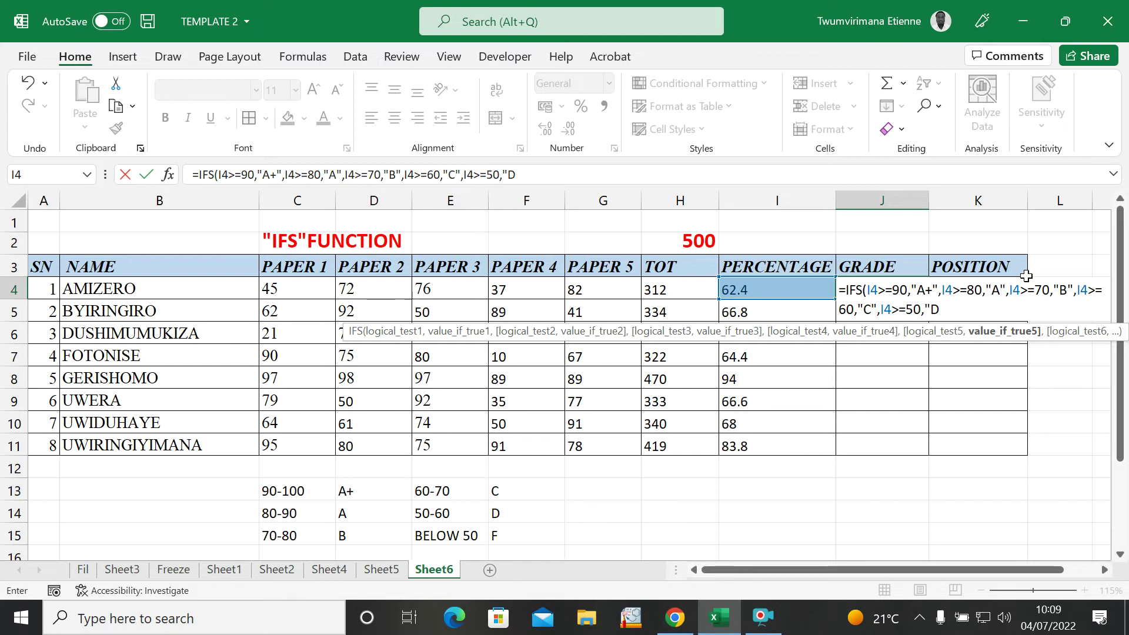
text(")
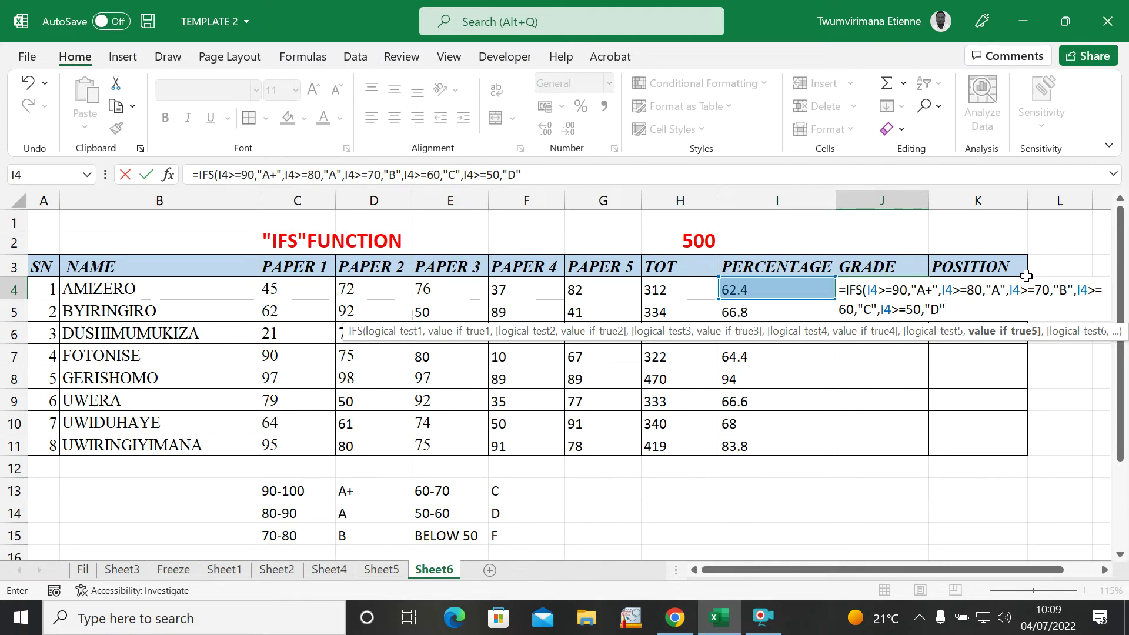
text(,)
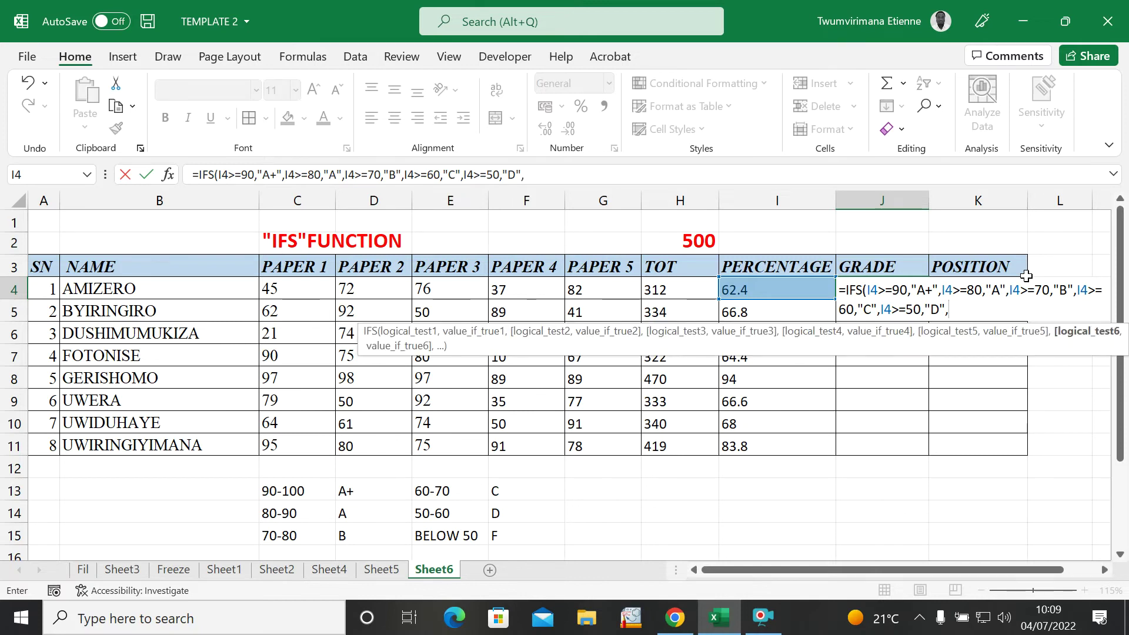
Complete the IFS formula in J4 with the final condition I4<50 returning "F" and enter it.
text(I4<)
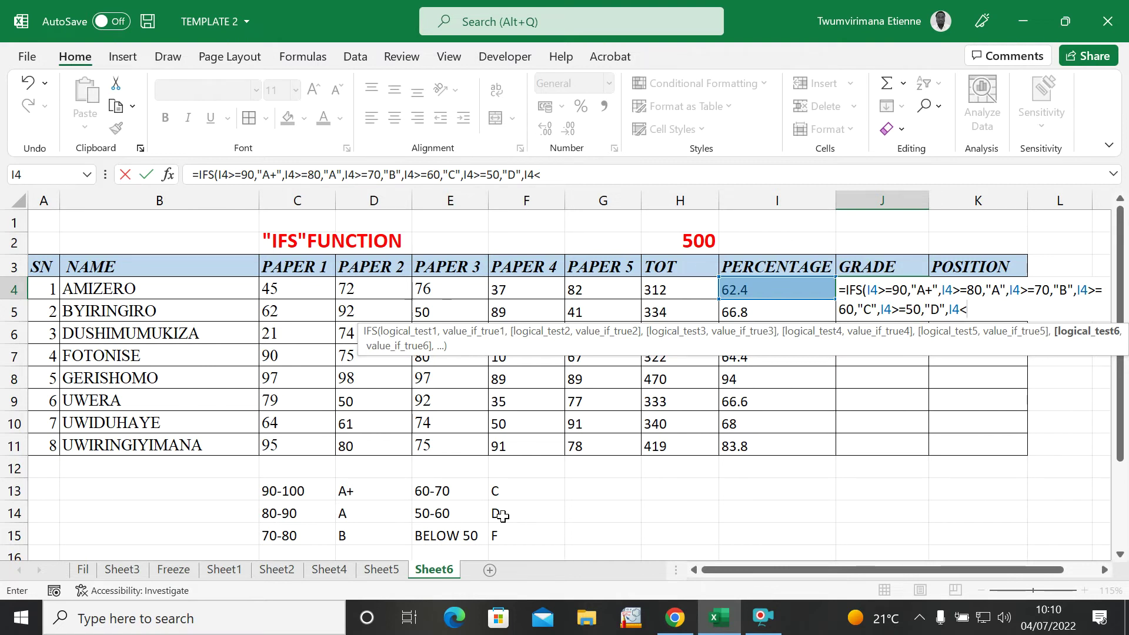
text(50,)
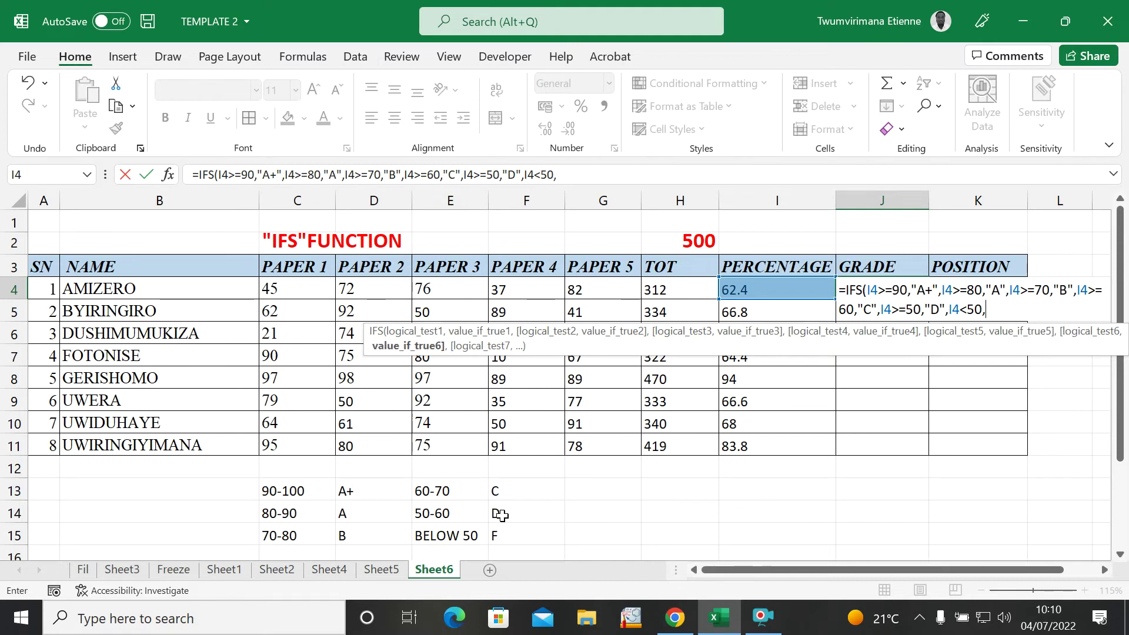
text("F)
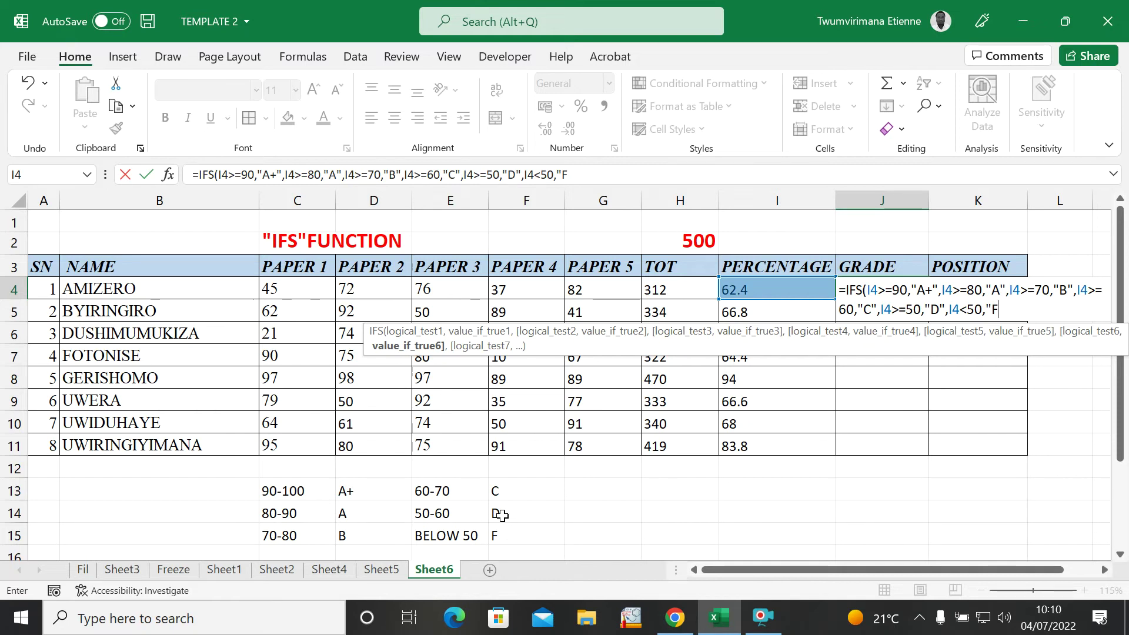
text("))
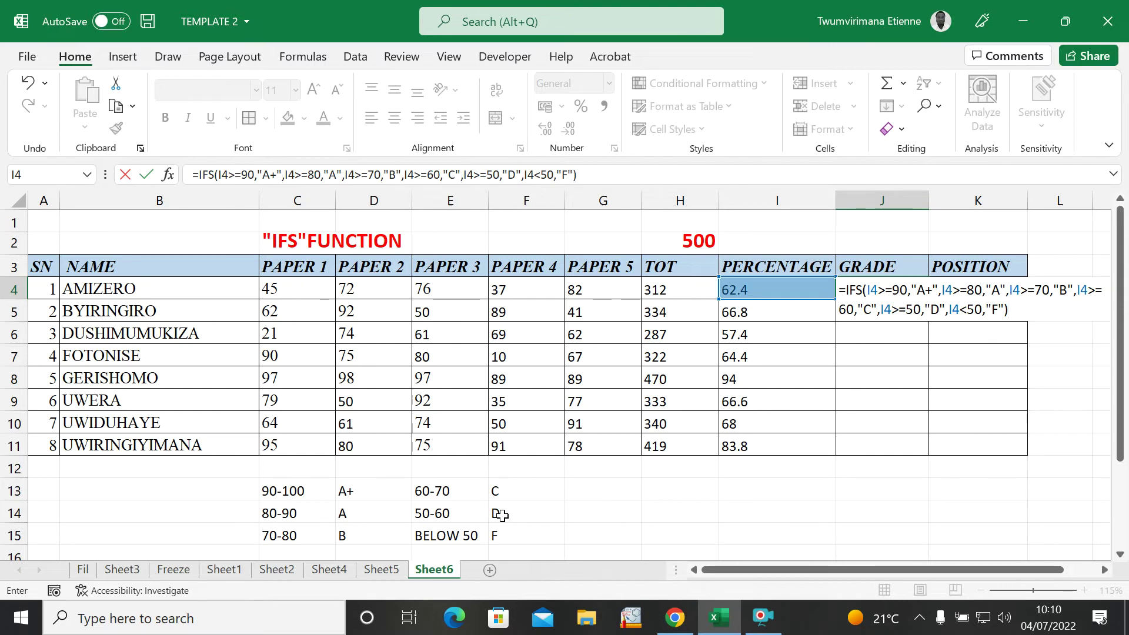
key(Return)
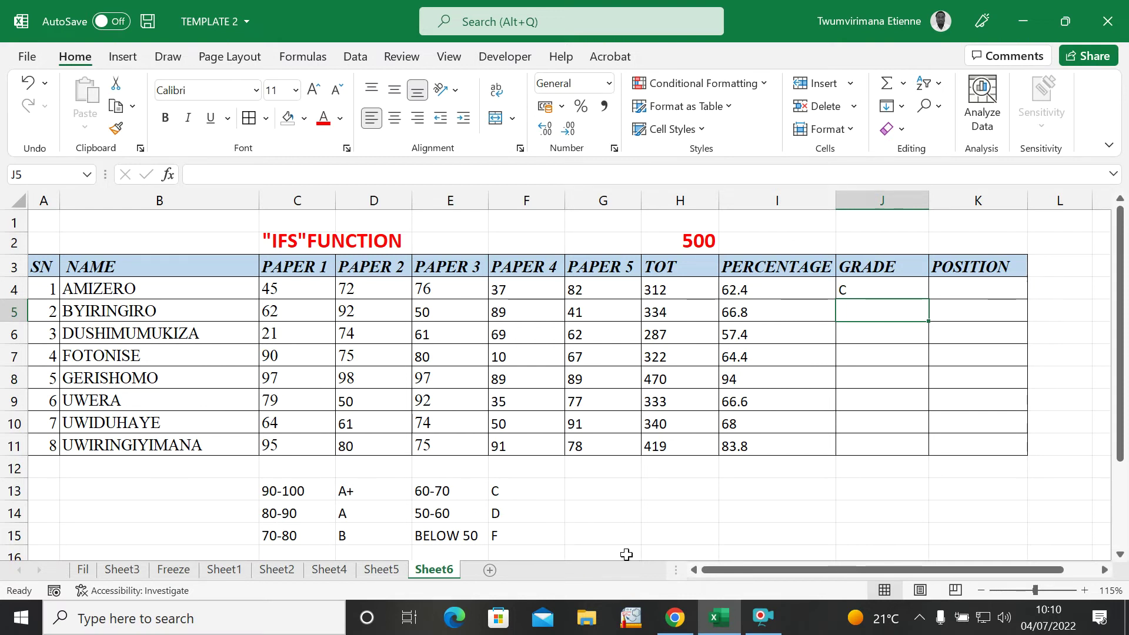
Compare the first student's percentage and grade with the matching range in the grading key.
click(194, 290)
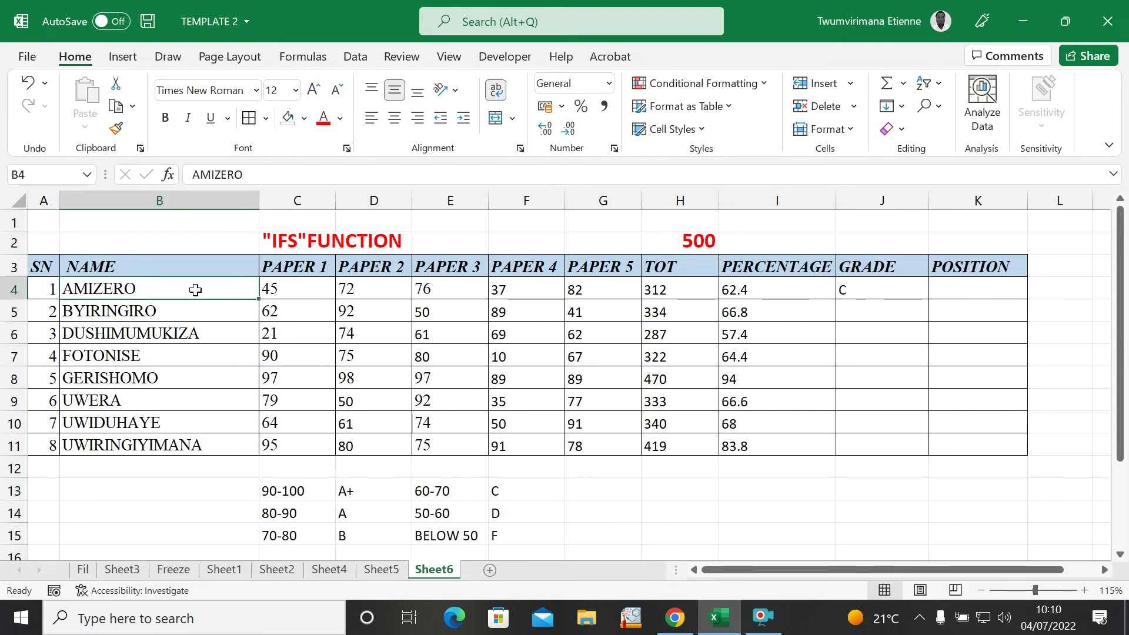
click(894, 286)
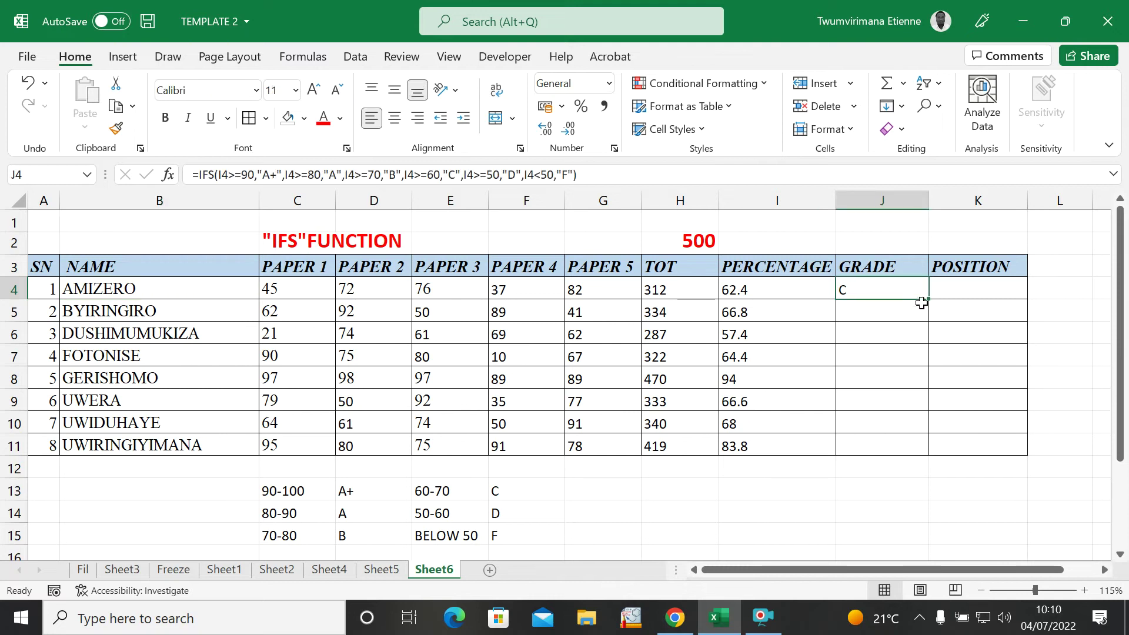
click(743, 290)
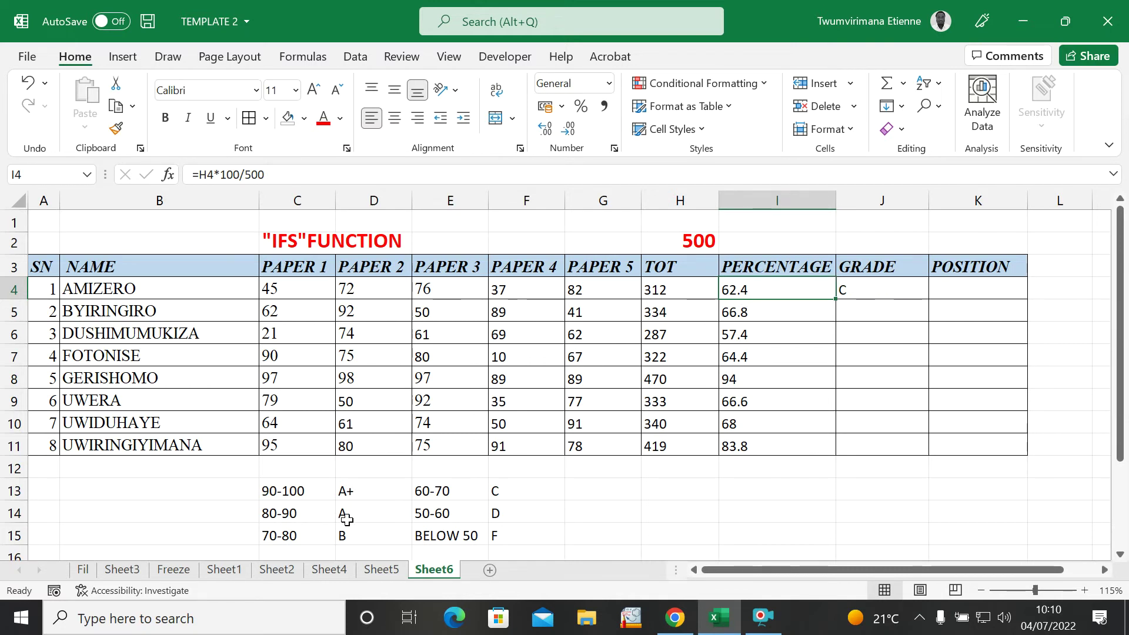
click(461, 491)
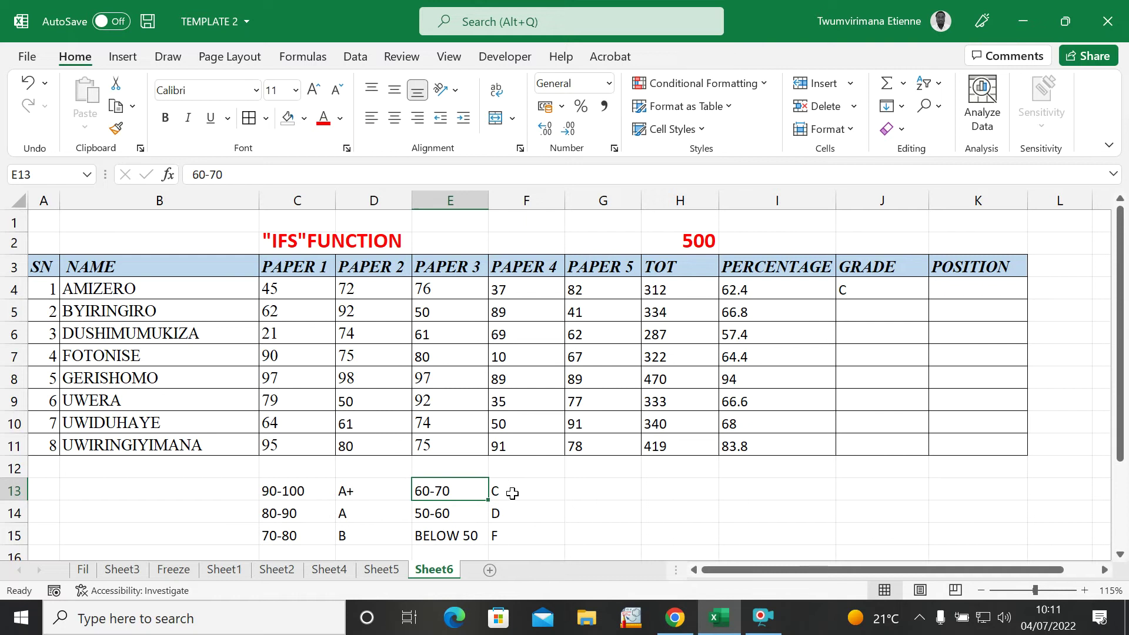
click(504, 492)
Fill the IFS grade formula from J4 down to J11 for the remaining students.
click(873, 289)
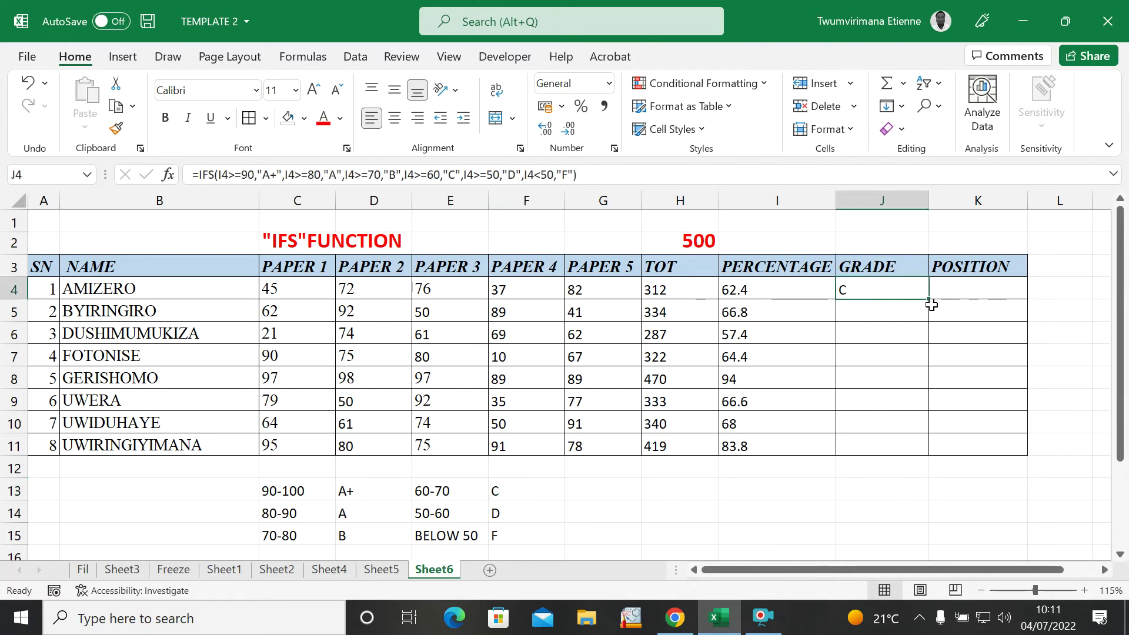
drag(927, 298, 927, 454)
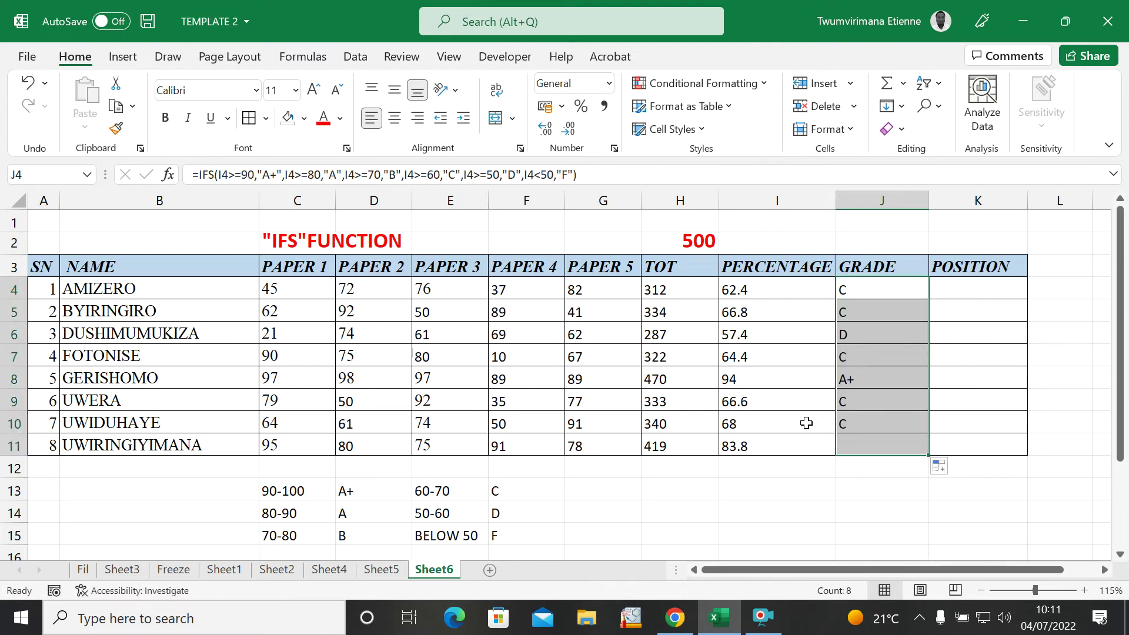
click(801, 487)
Examine the filled grades in the GRADE column and the IFS formulas behind them.
click(874, 419)
click(873, 466)
click(861, 297)
click(862, 311)
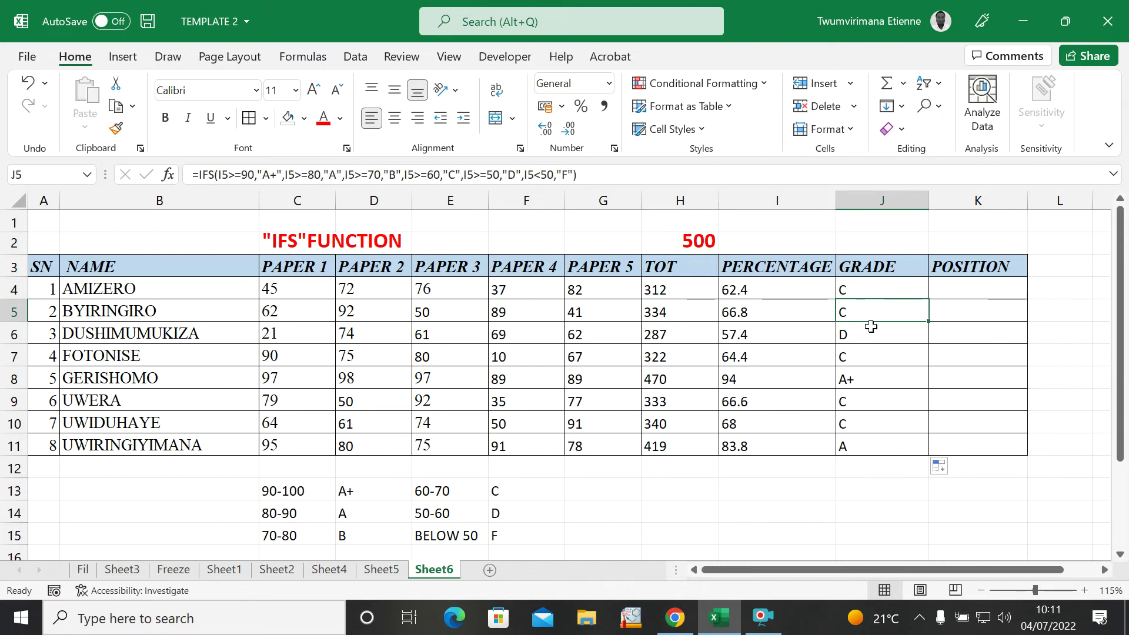
click(880, 336)
click(866, 379)
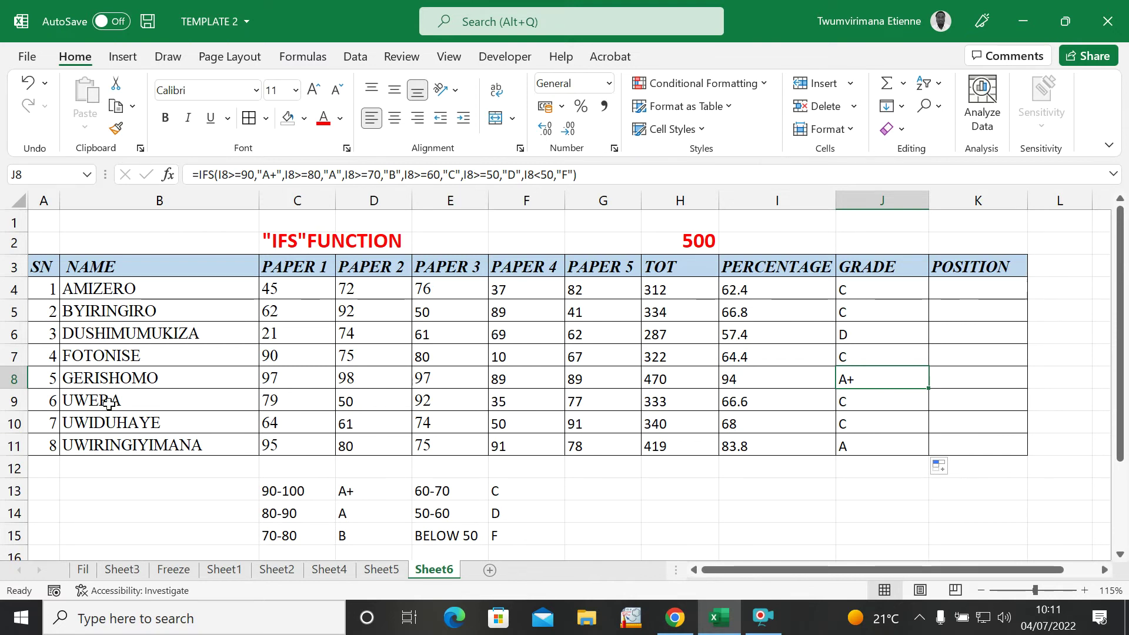
Set the first student's PAPER 4 mark in F4 to 96.
click(456, 395)
click(476, 302)
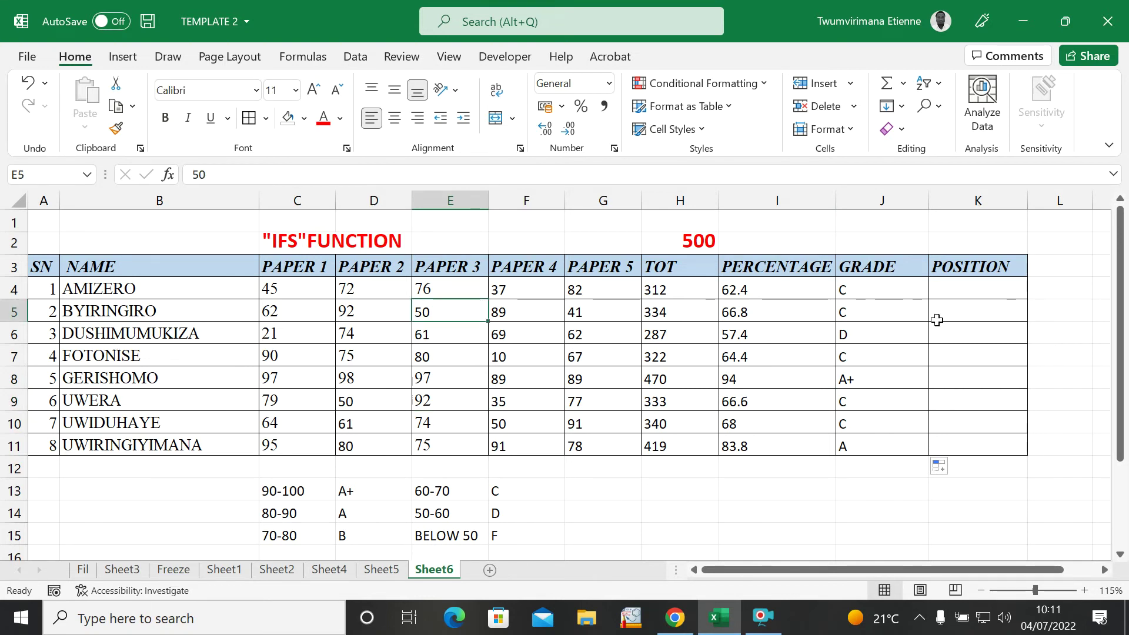
click(499, 289)
text(96)
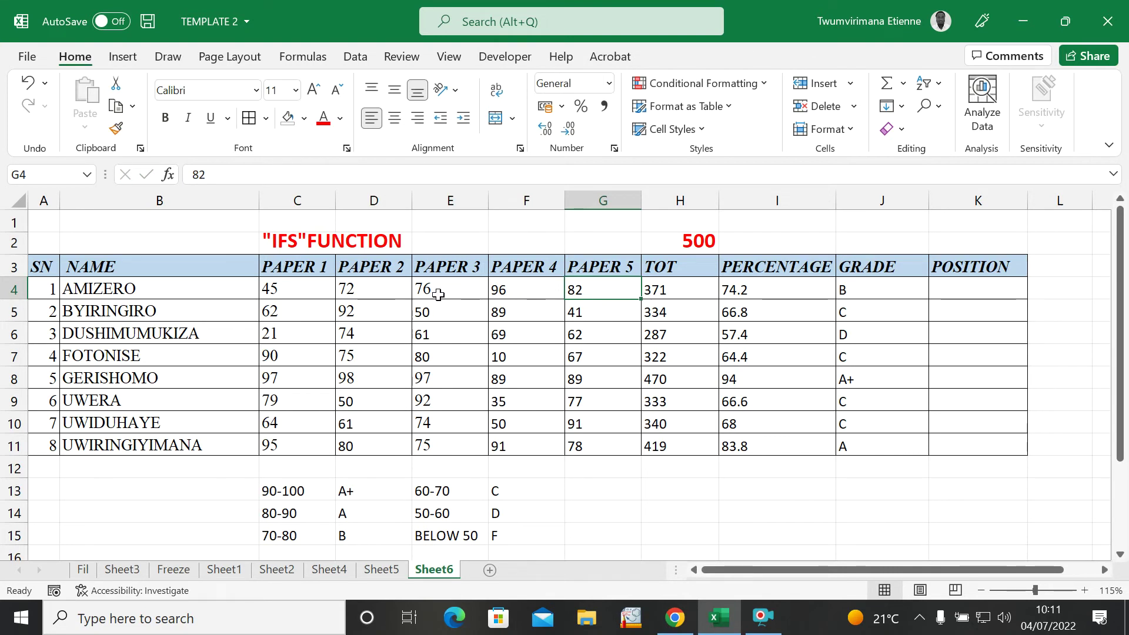
Set the first student's PAPER 1 mark in C4 to 99.
click(361, 290)
click(306, 292)
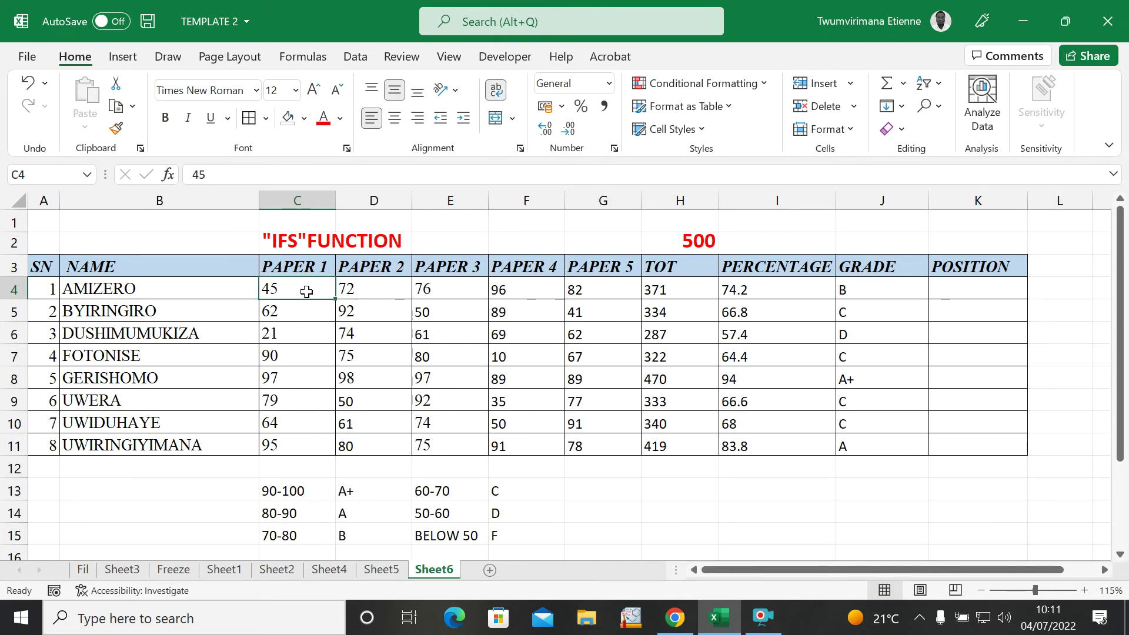
text(99)
click(387, 351)
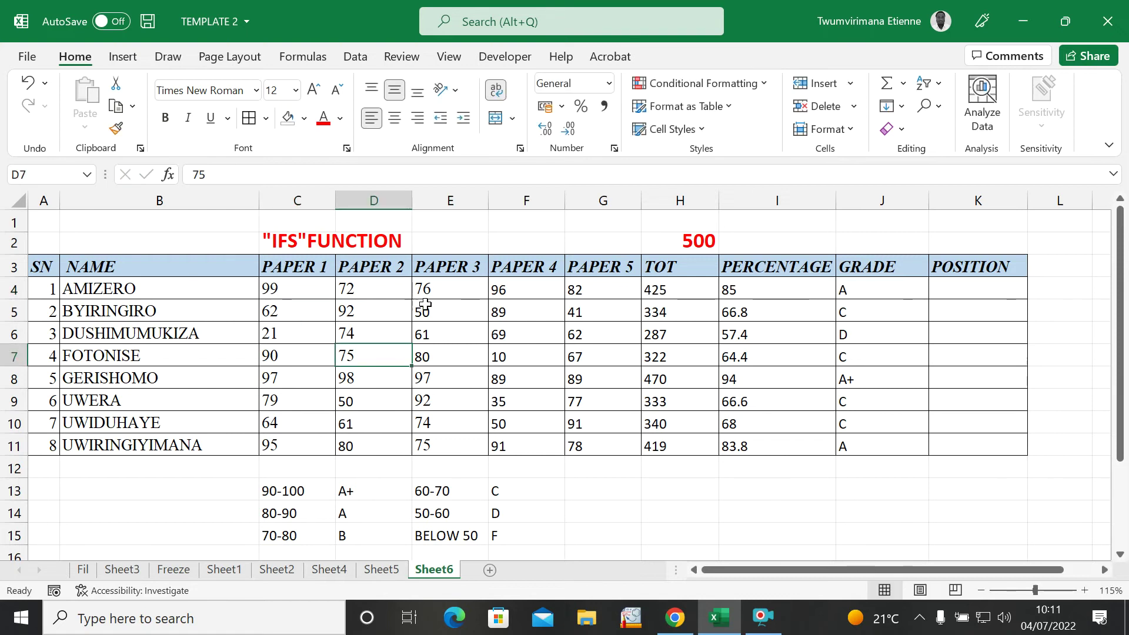
Set the first student's PAPER 3 mark in E4 to 90 and PAPER 2 mark in D4 to 89.
click(432, 288)
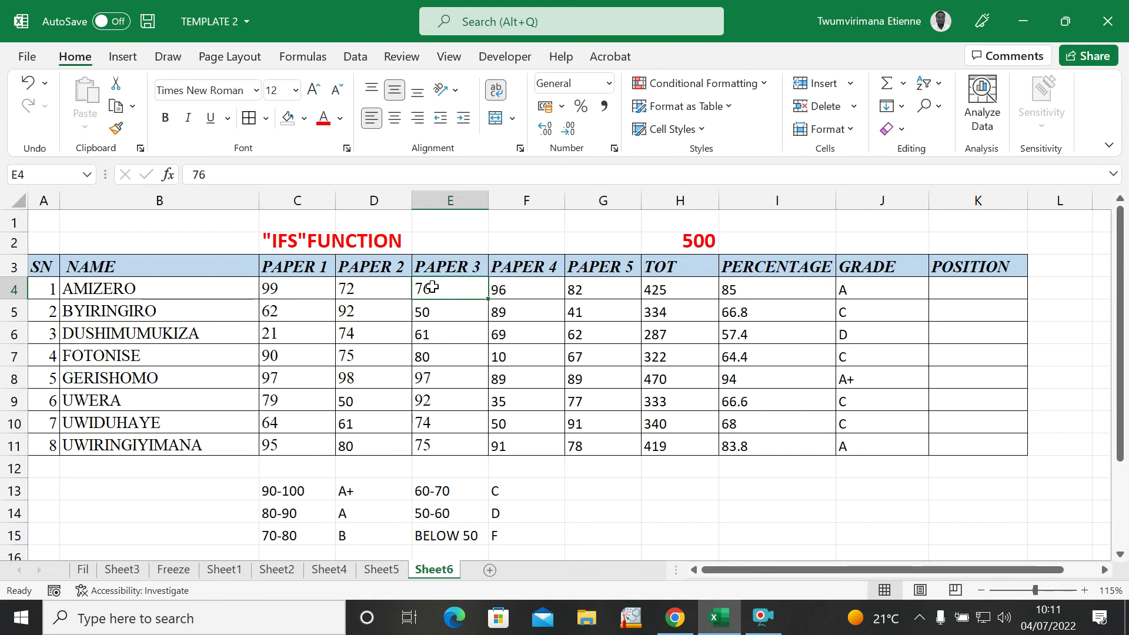
text(90)
click(450, 354)
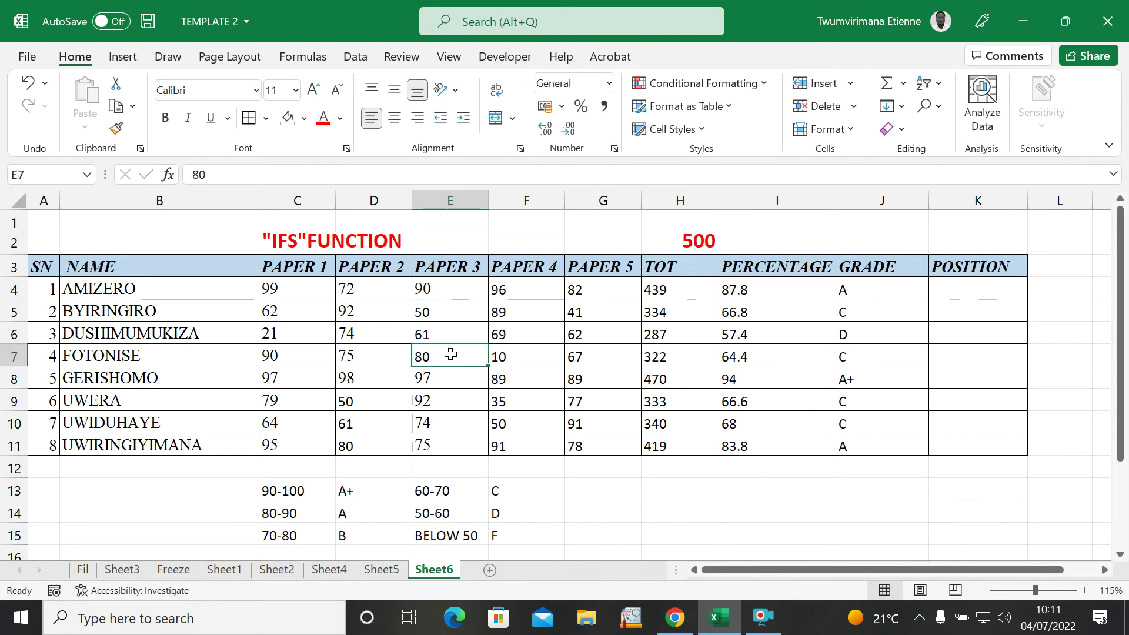
click(368, 295)
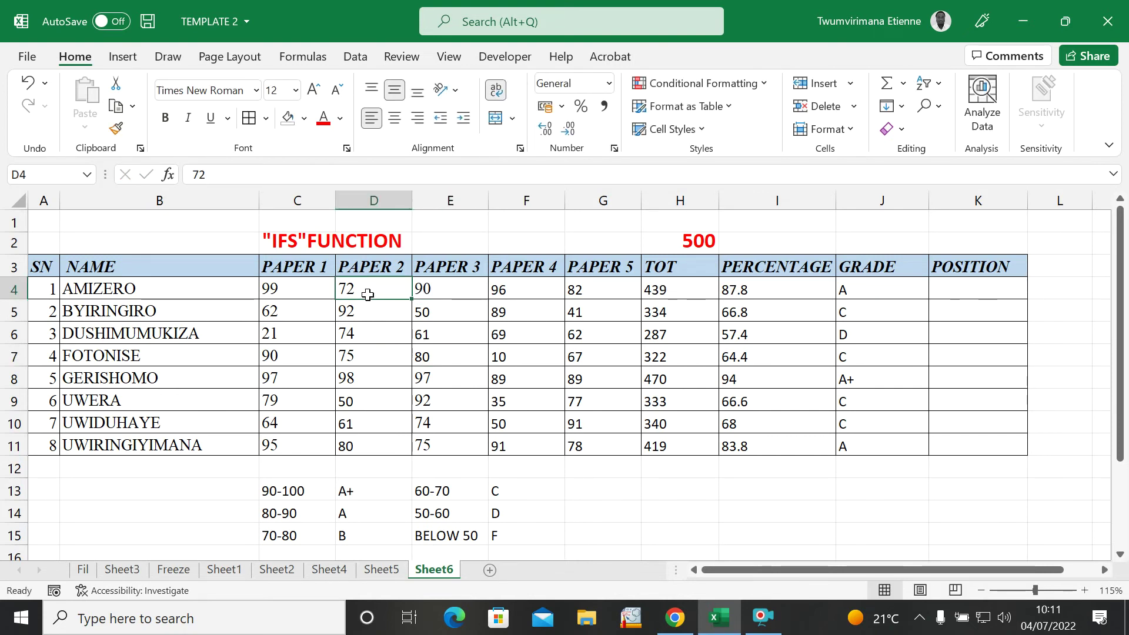
text(89)
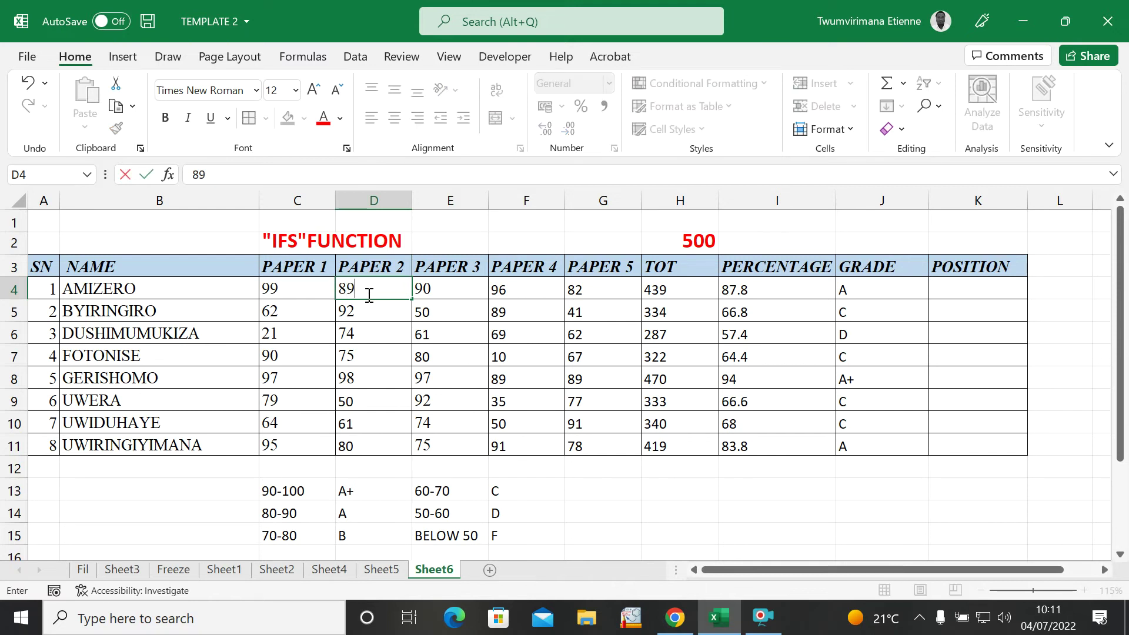
click(464, 354)
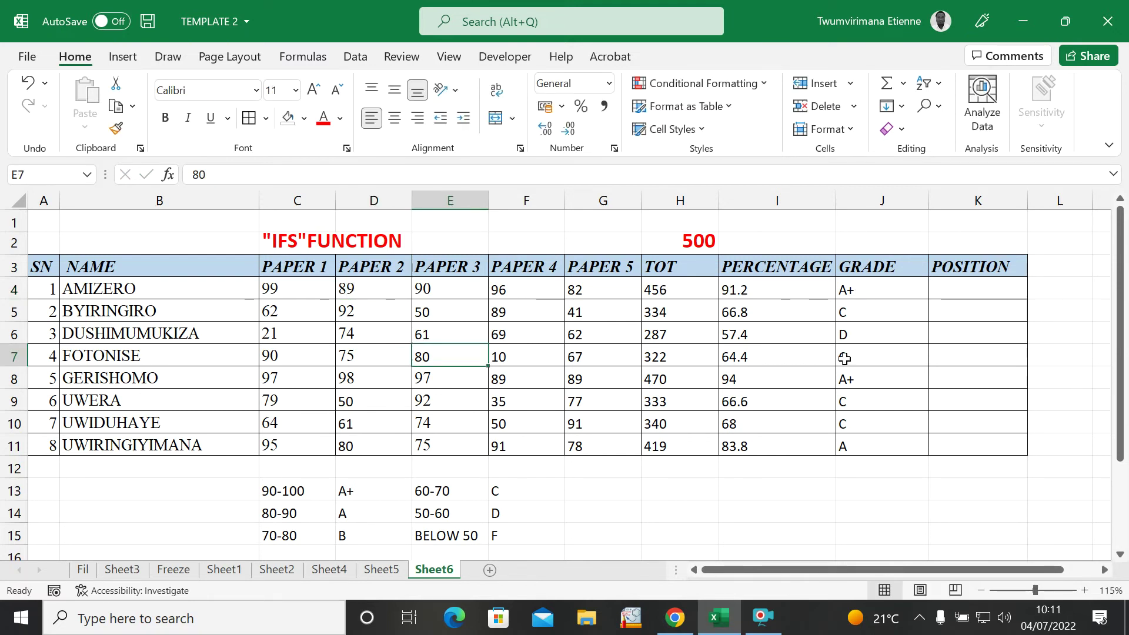
click(654, 338)
click(729, 444)
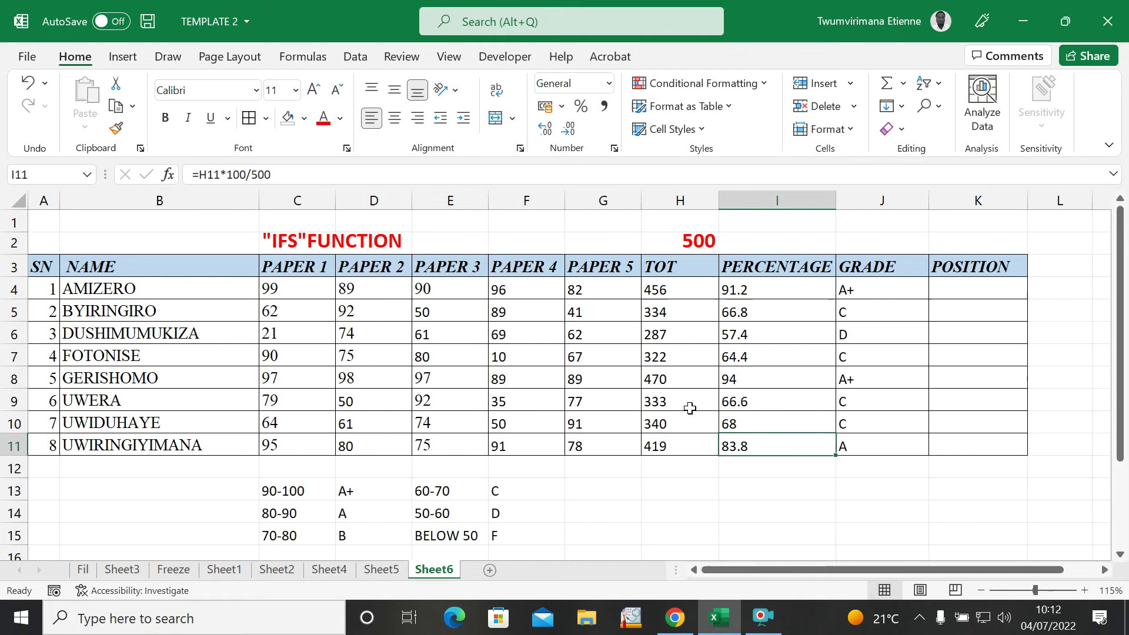
Set the seventh student's PAPER 2 mark in D10 to 0 and PAPER 4 mark in F10 to 12, and check the grade in J10.
click(365, 427)
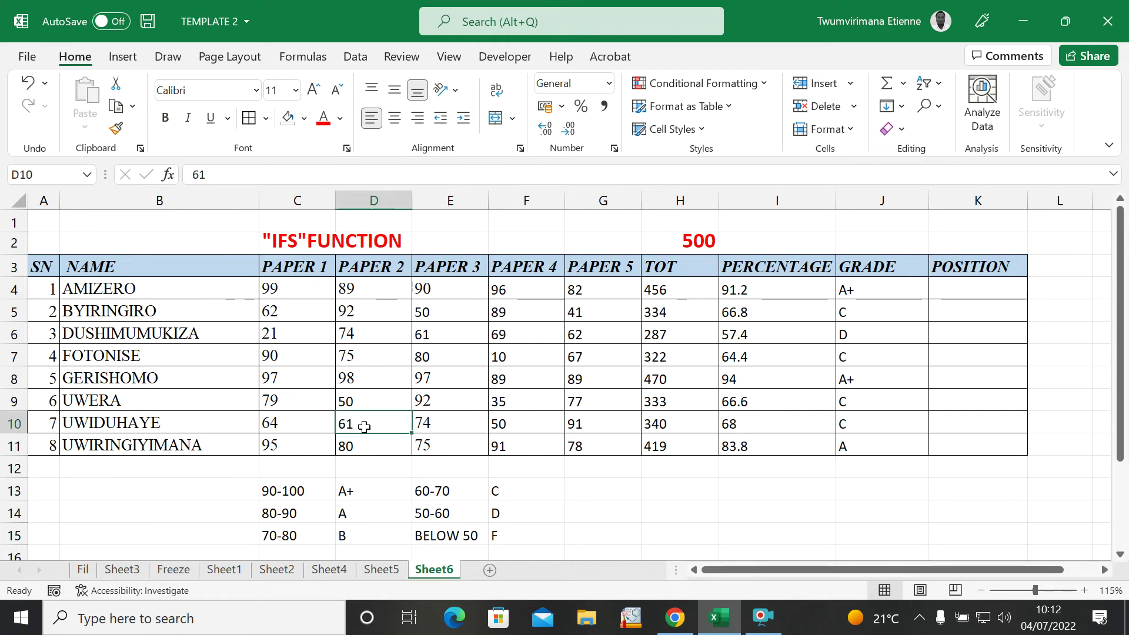
text(0)
click(469, 435)
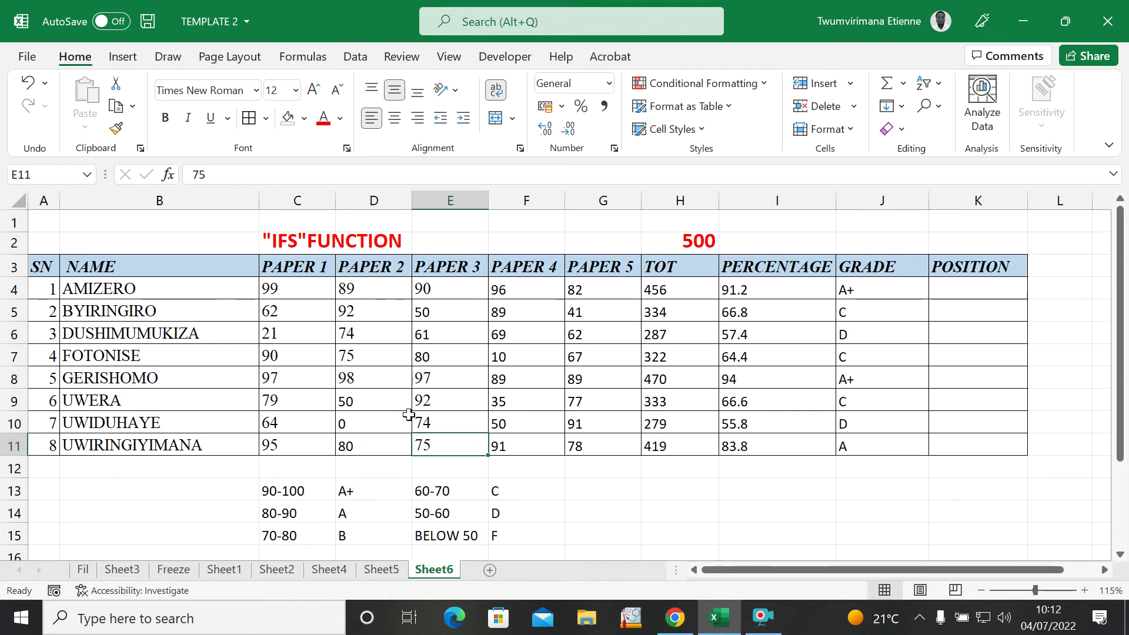
click(504, 423)
text(12)
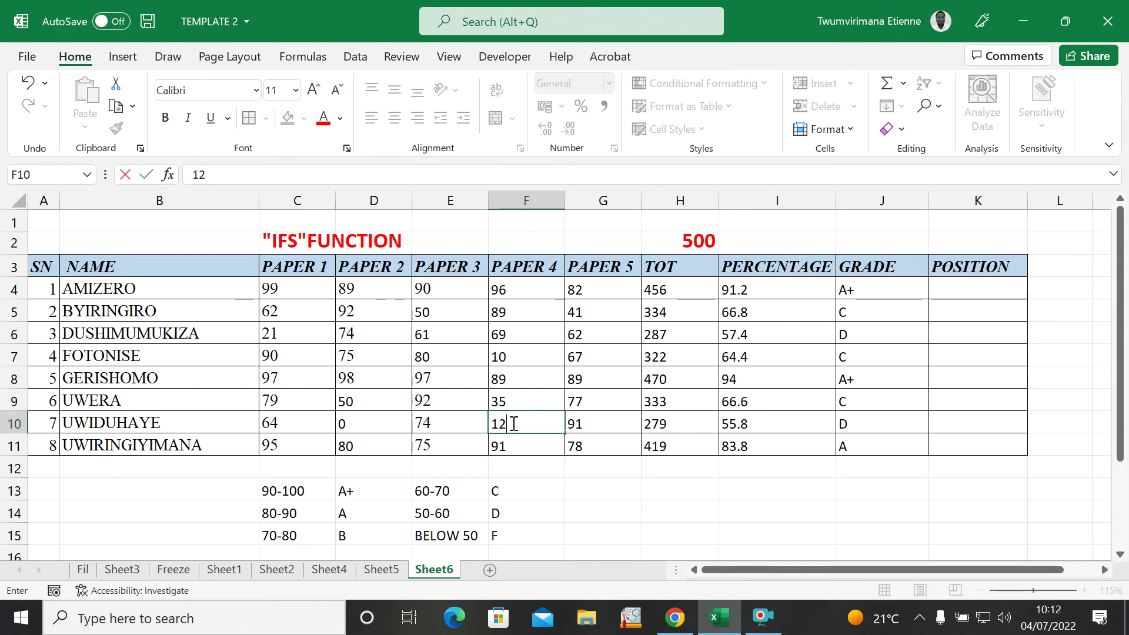
click(575, 441)
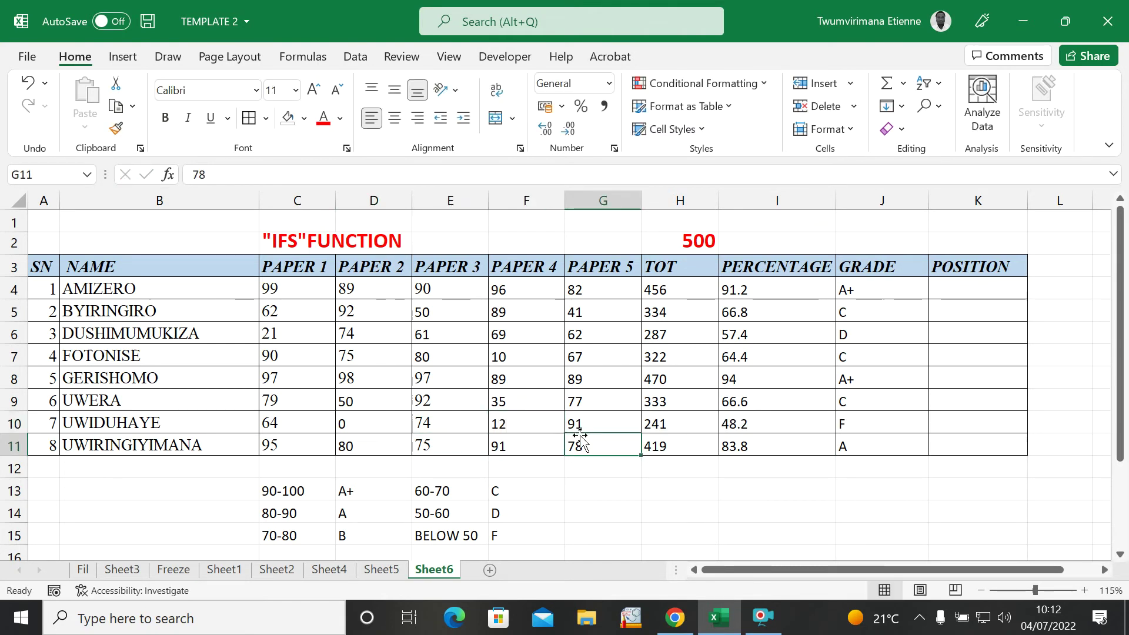
click(858, 428)
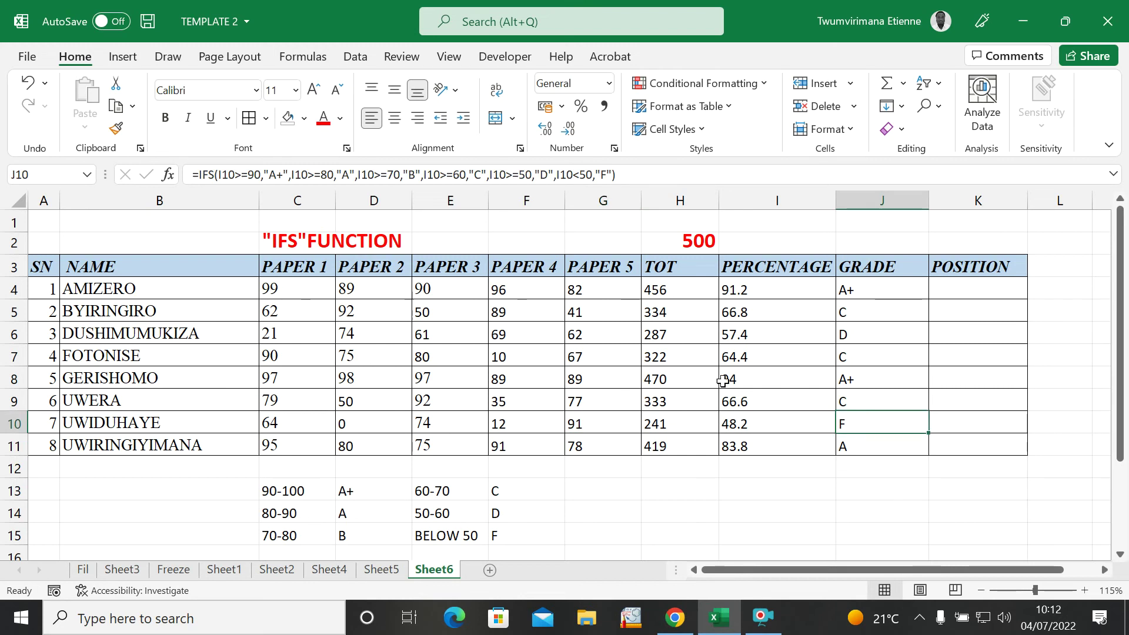
click(701, 499)
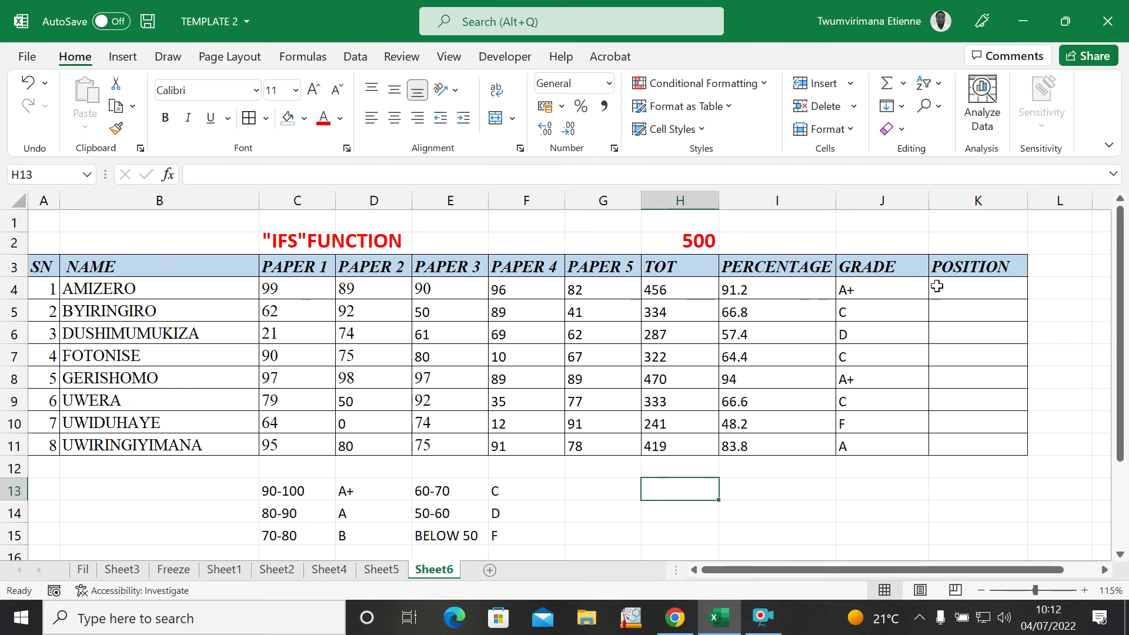
click(967, 291)
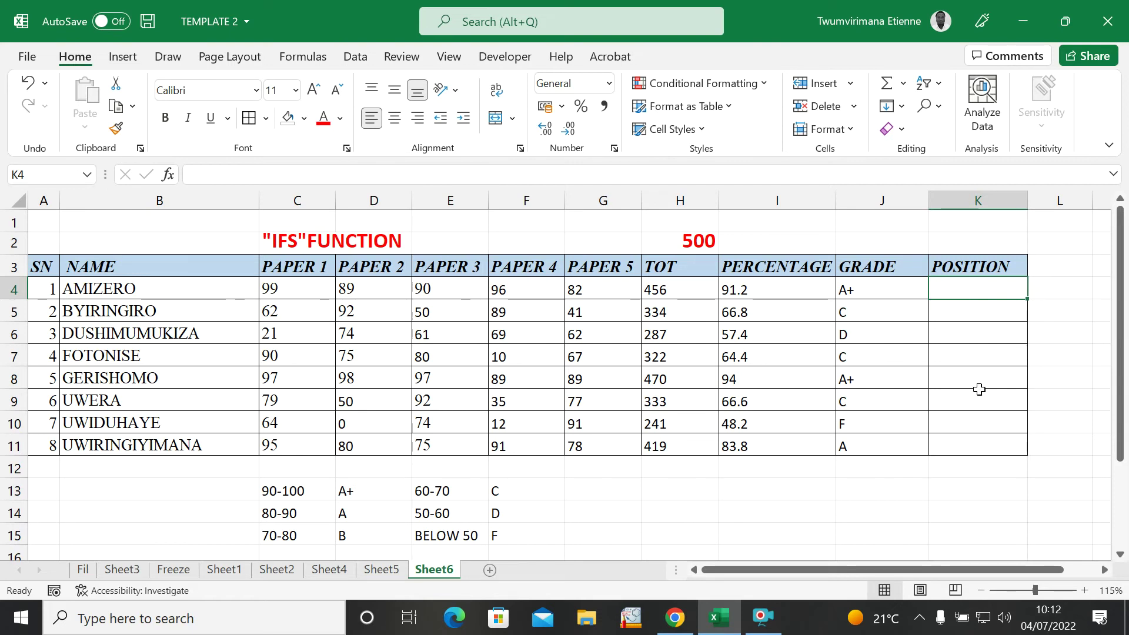
click(990, 317)
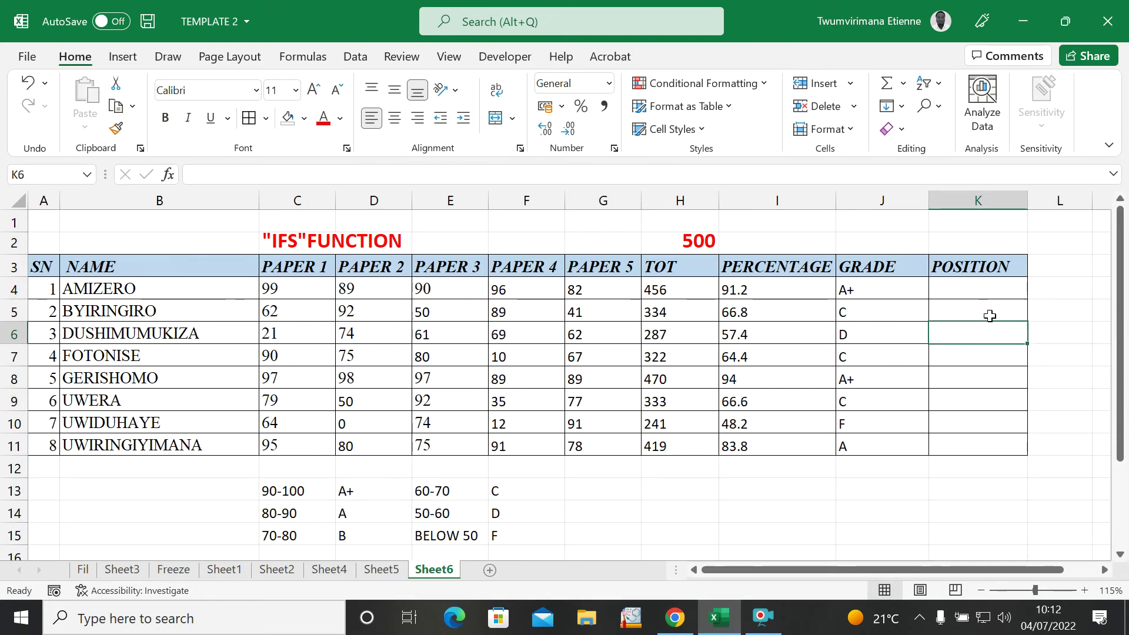
click(989, 293)
click(993, 312)
click(986, 375)
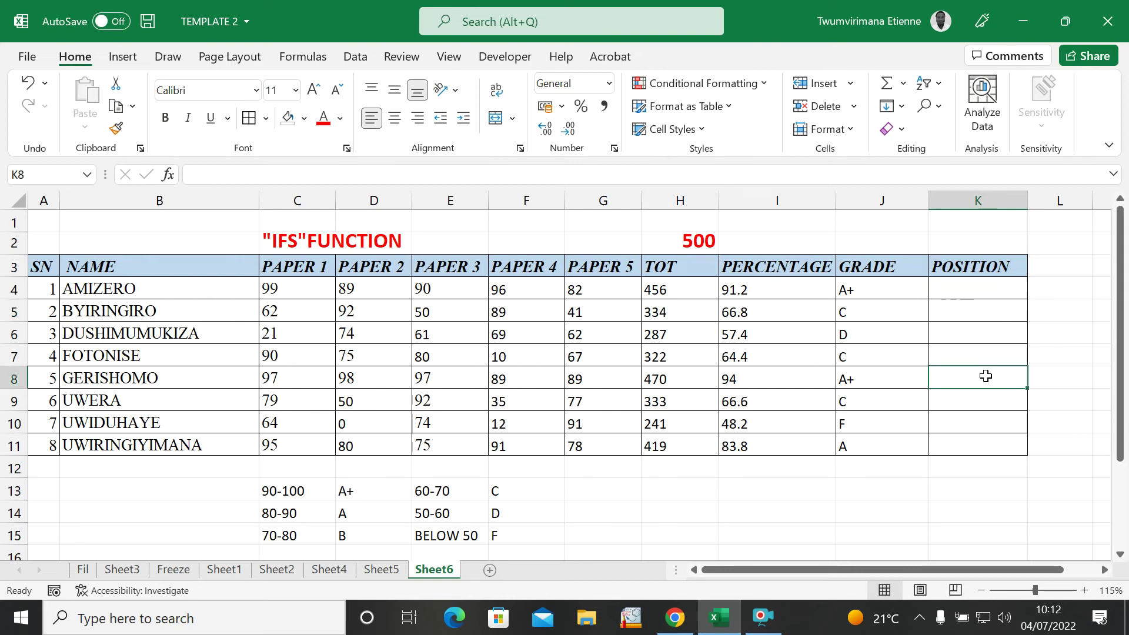
click(957, 477)
click(952, 292)
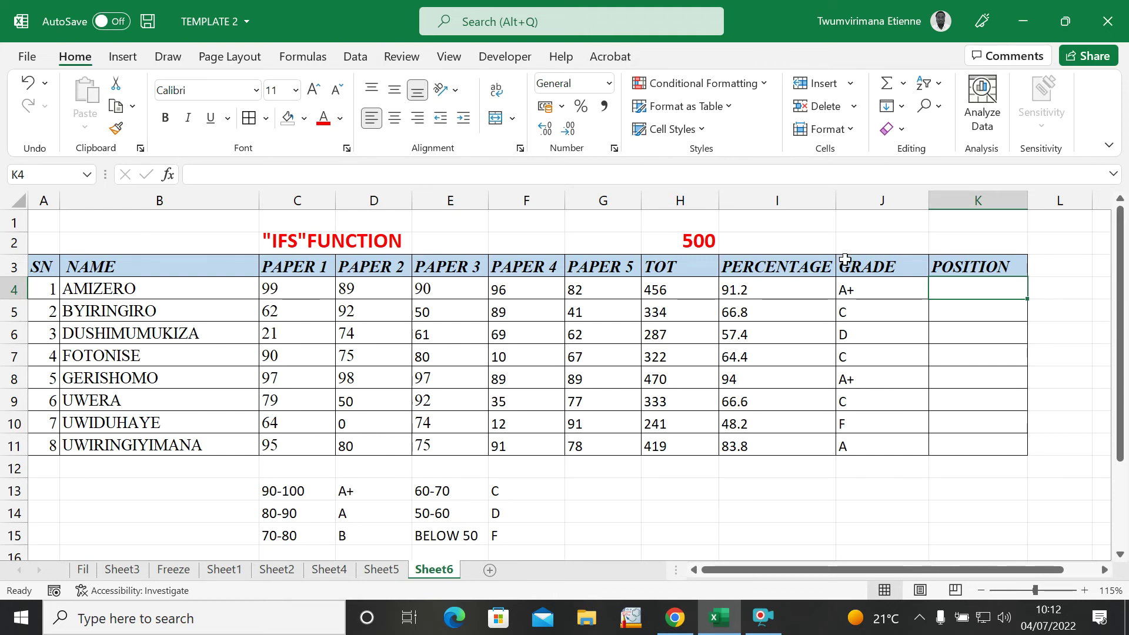
Enter the heading RANK-FUNCTION in J2 above the GRADE and POSITION columns.
click(860, 244)
text(RA)
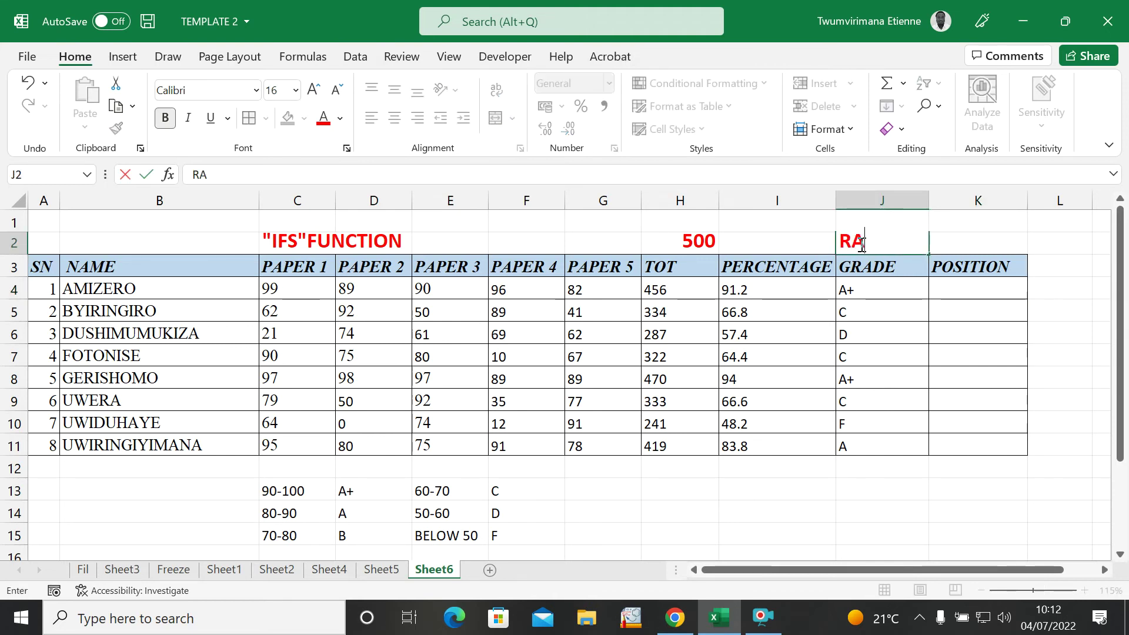
text(NK)
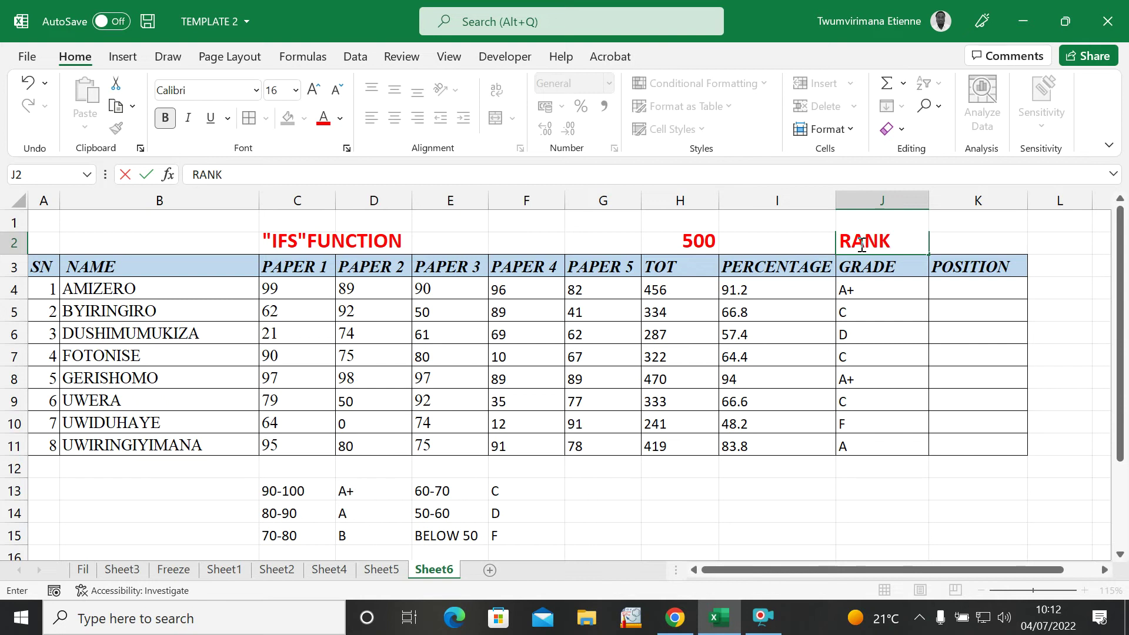
text(-FUNCTION)
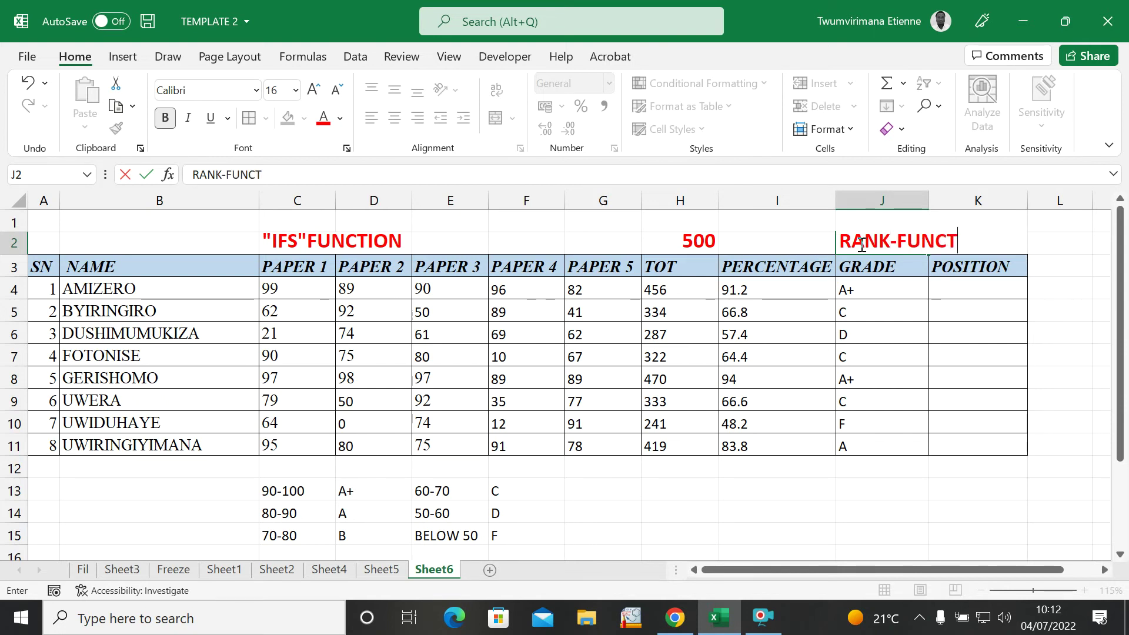
click(952, 325)
Start a RANK formula in K4 with I4 as the number and the percentages I4:I11 as the reference range.
click(956, 287)
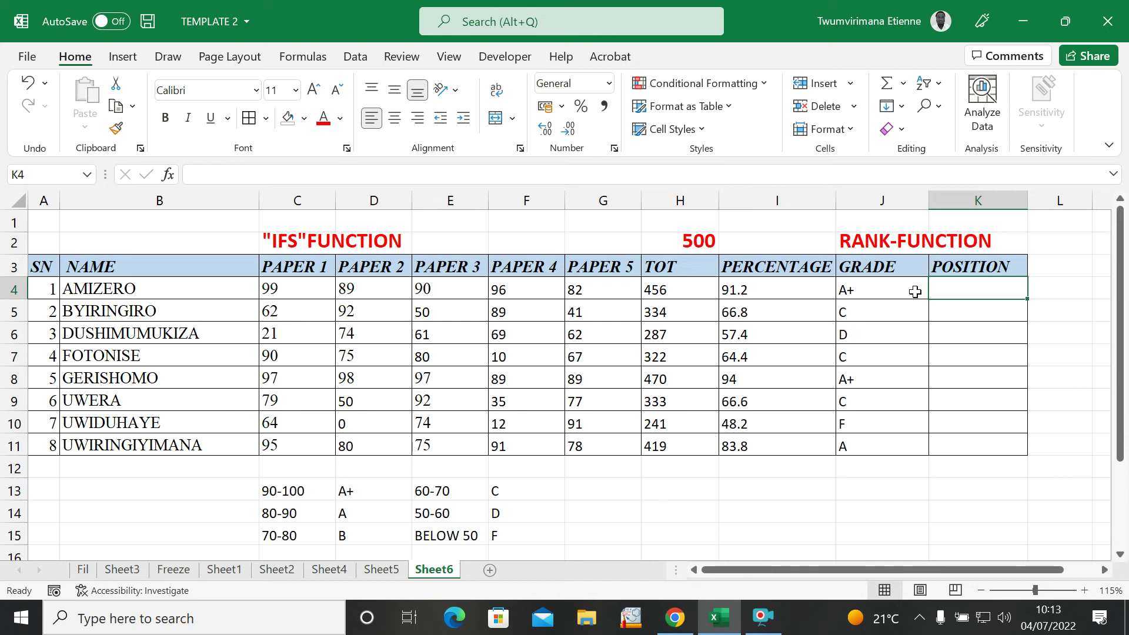
text(=RANK)
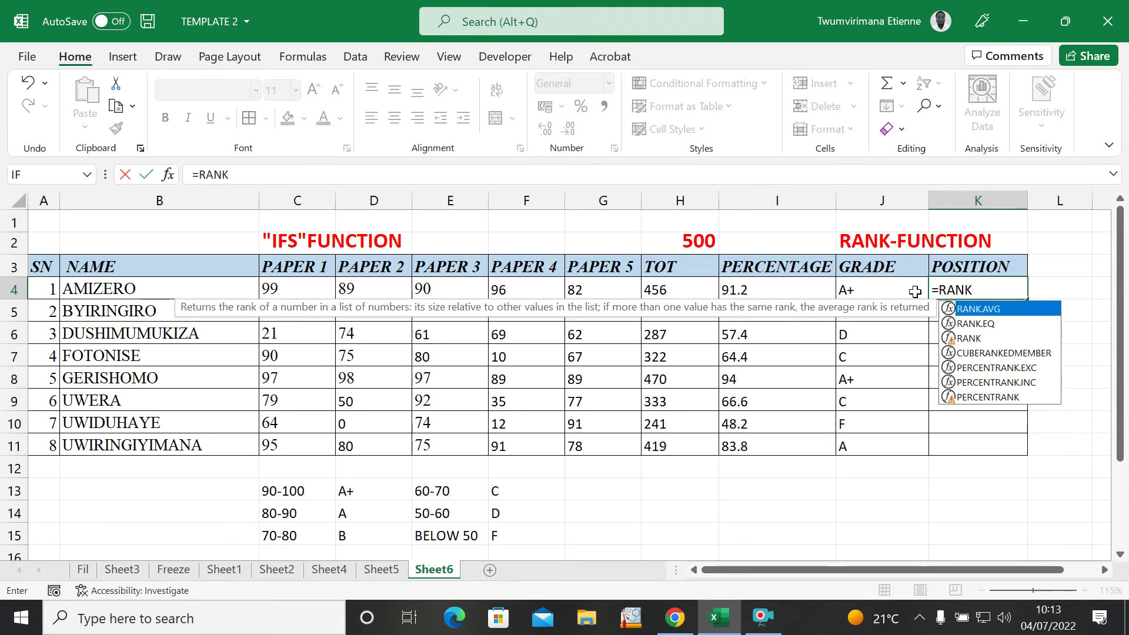
text(()
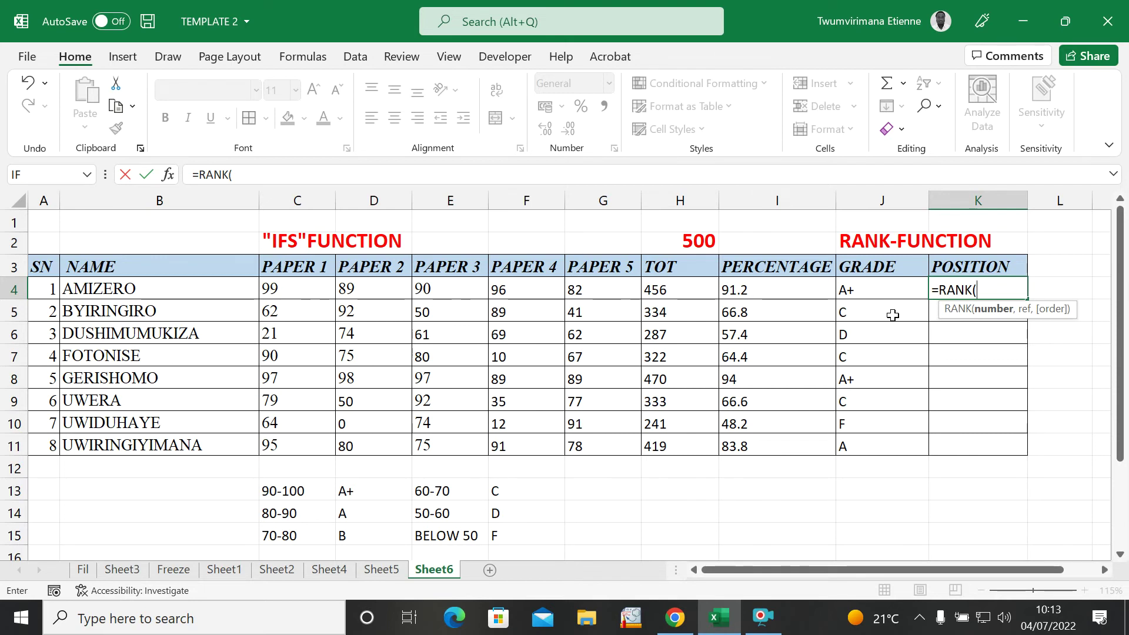
click(1014, 377)
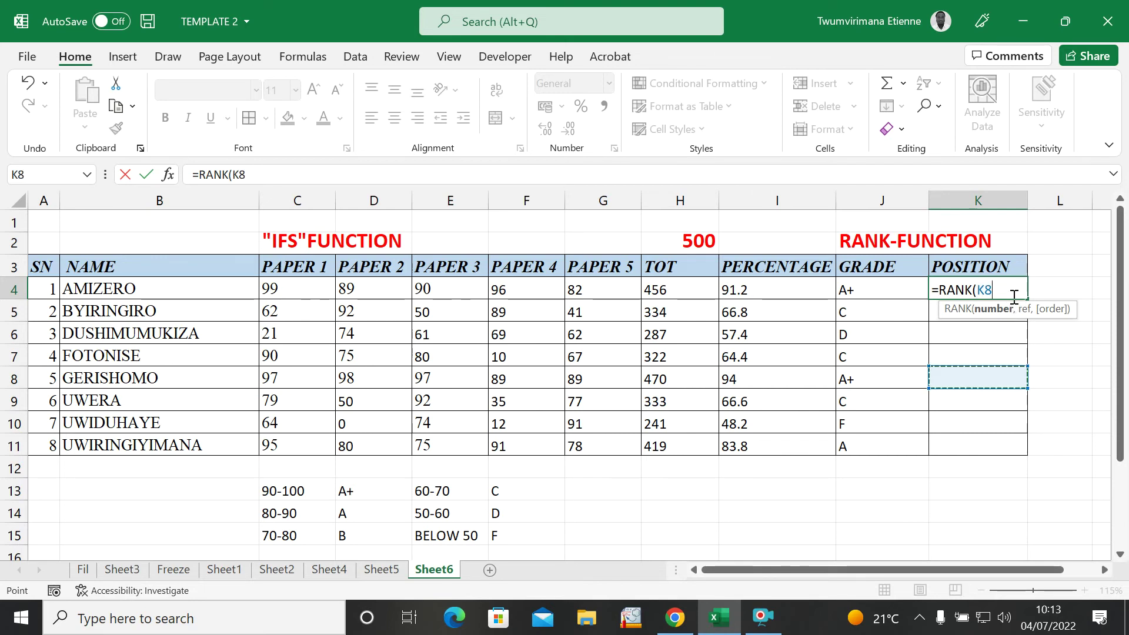
key(BackSpace)
key(BackSpace)
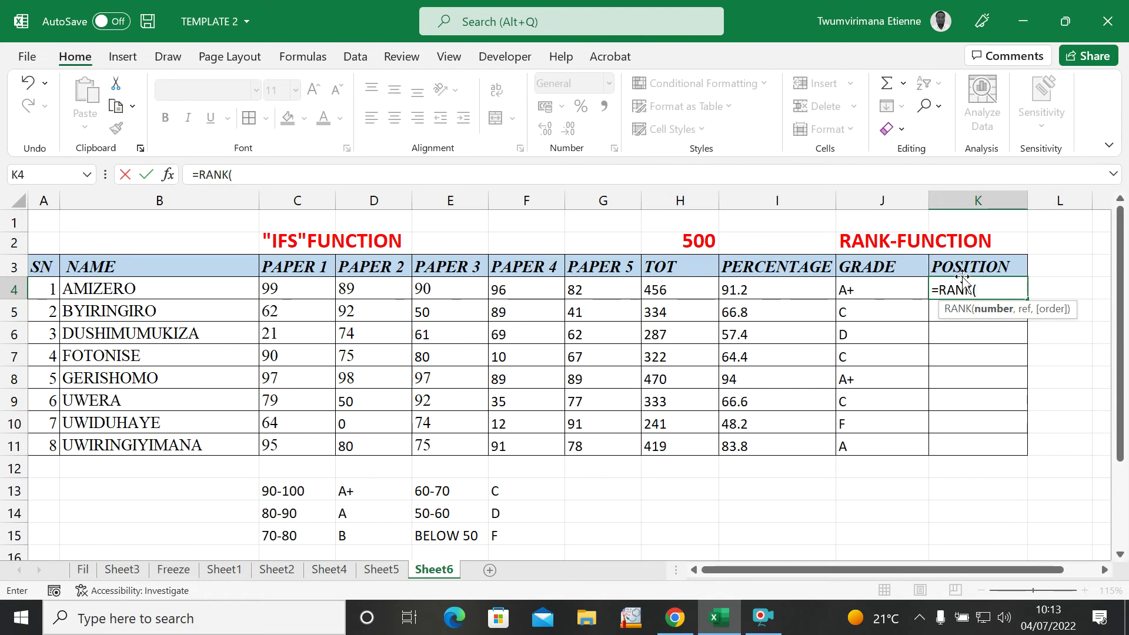
click(758, 295)
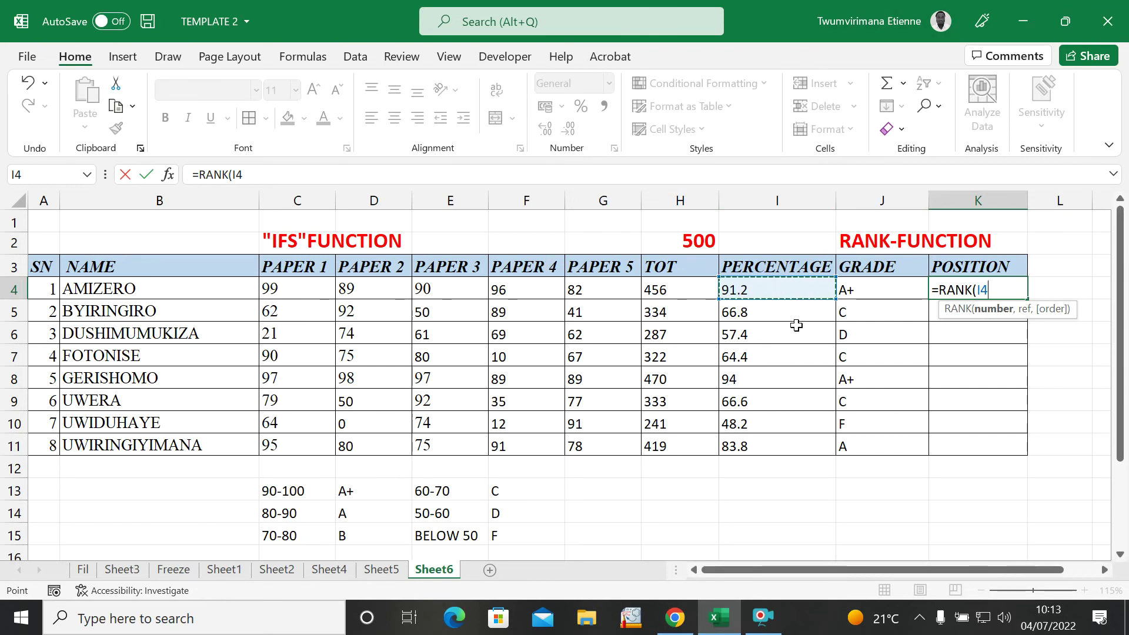
text(,)
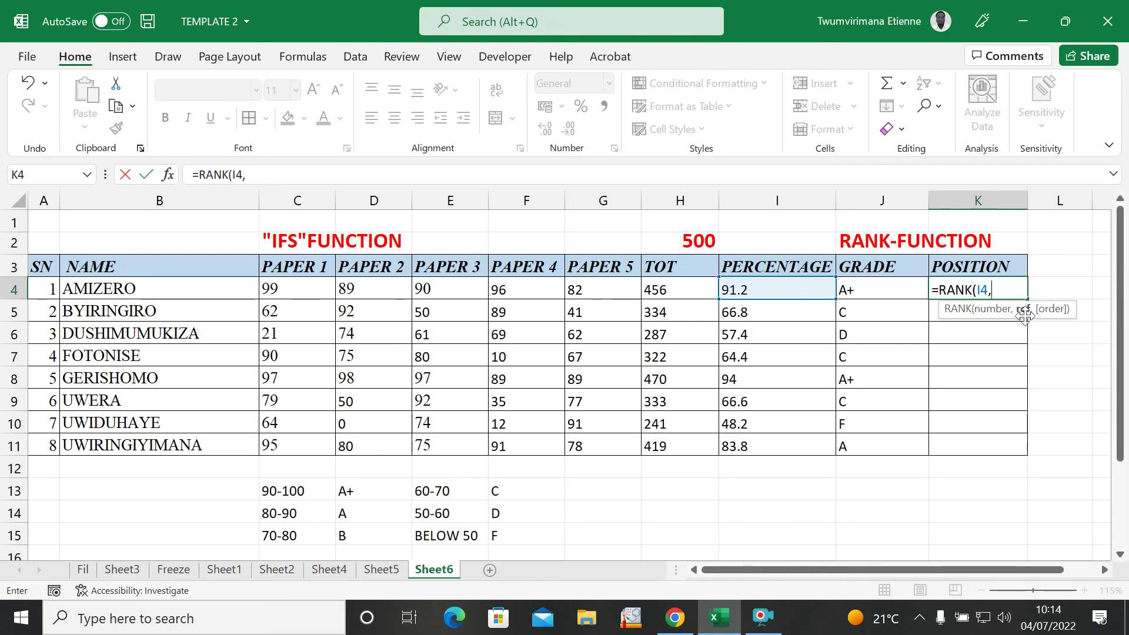
drag(763, 290, 767, 437)
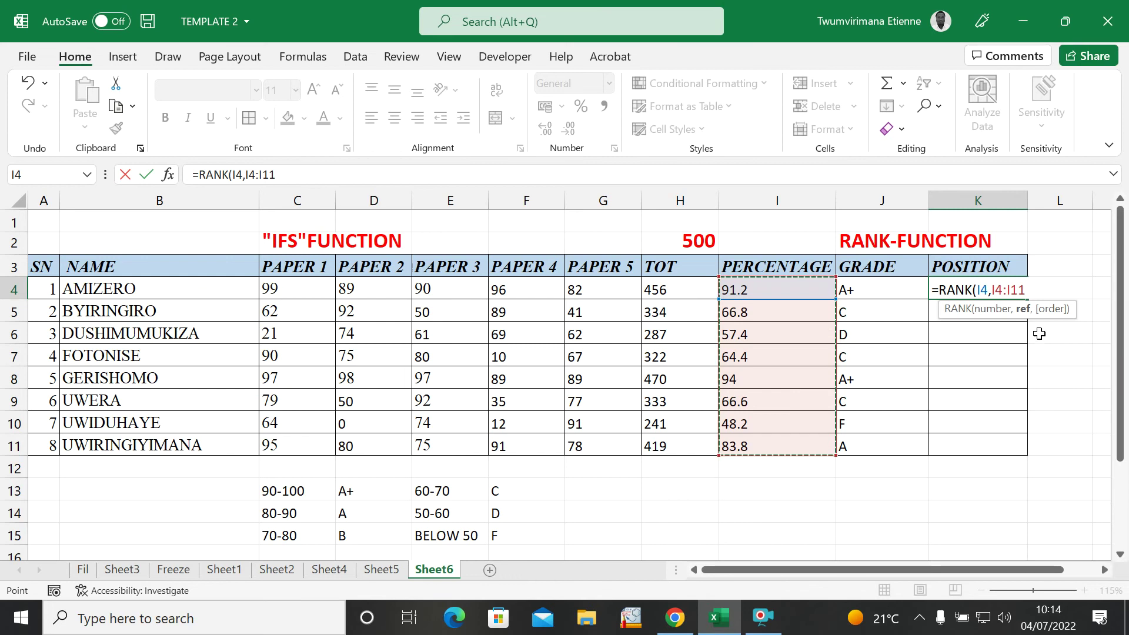
Make the RANK reference range absolute and close the parenthesis, so K4 reads =RANK(I4,$I$4:$I$11).
click(992, 288)
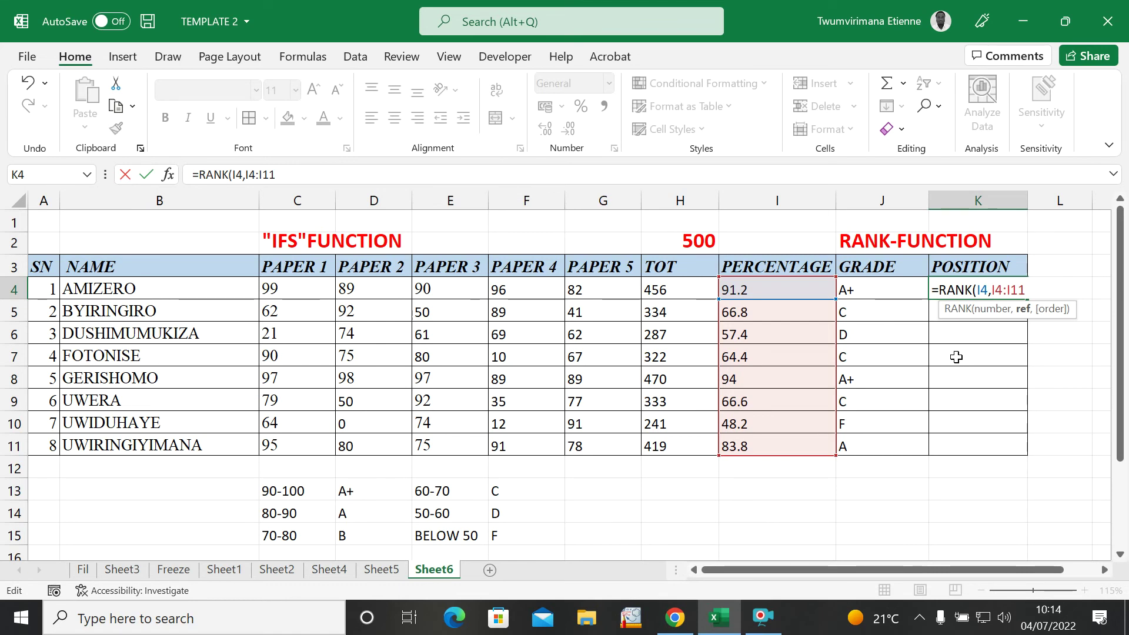
text($I)
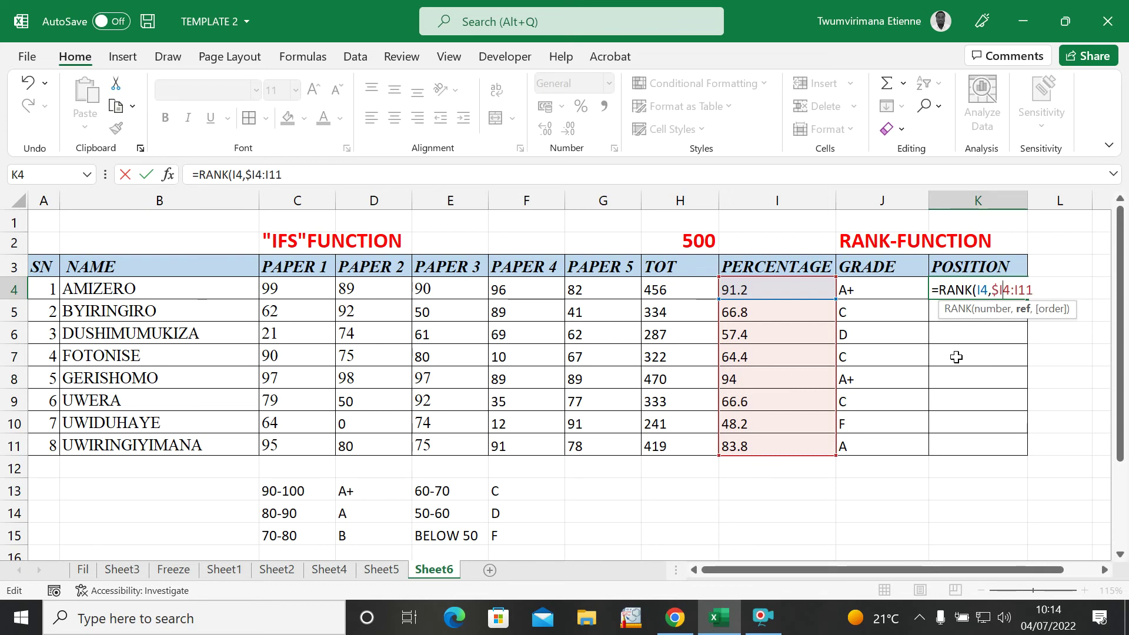
text(@)
key(BackSpace)
text($)
text($)
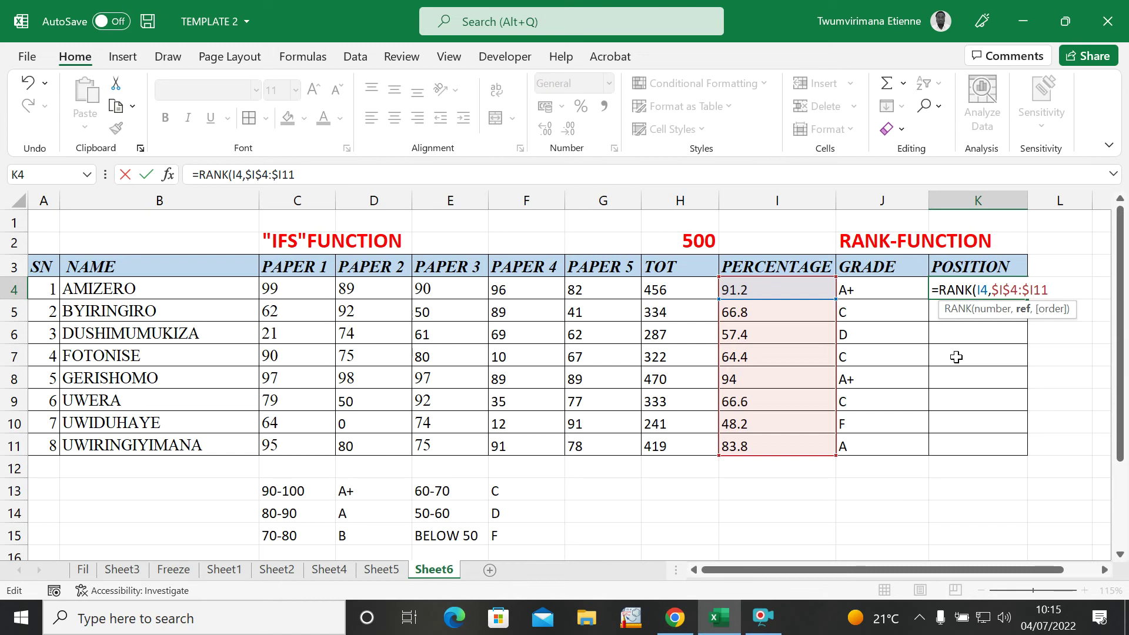
text($)
key(Right)
text())
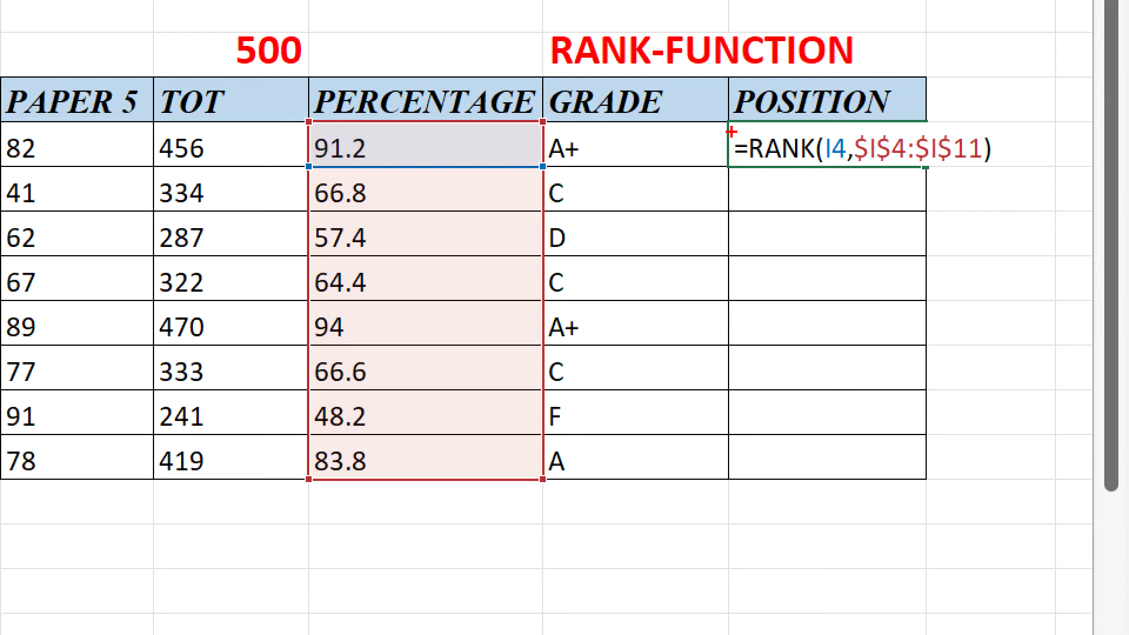
drag(731, 131, 788, 157)
mouse_move(716, 115)
mouse_down()
mouse_move(750, 140)
mouse_move(948, 188)
mouse_move(1020, 187)
mouse_move(1001, 179)
mouse_up()
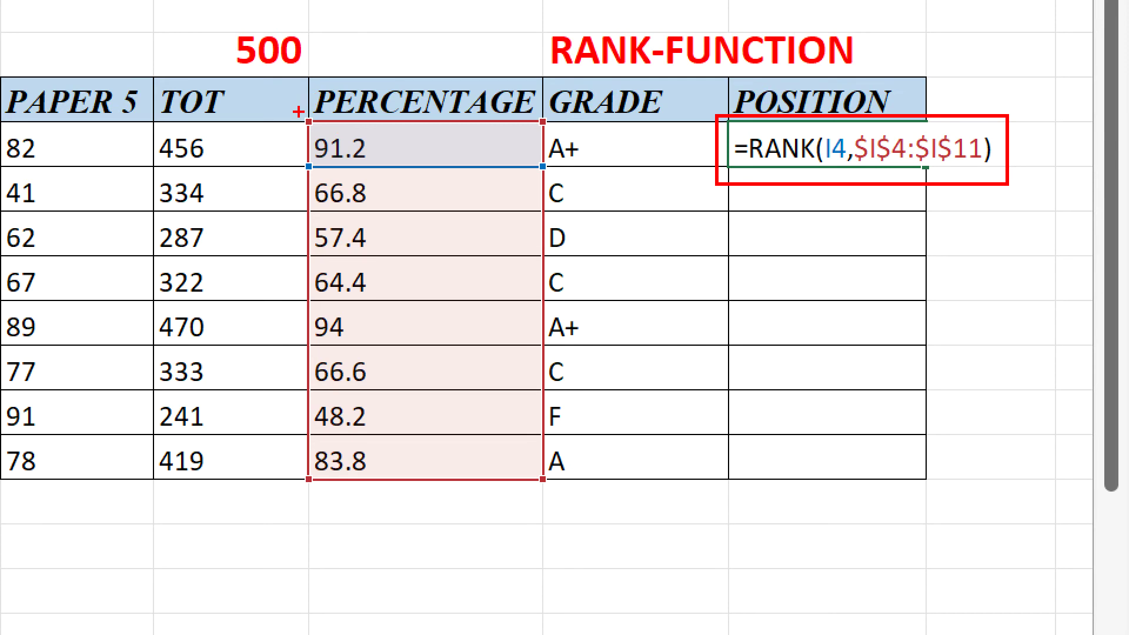
mouse_move(297, 110)
mouse_down()
mouse_move(345, 159)
mouse_move(565, 186)
mouse_move(555, 177)
mouse_up()
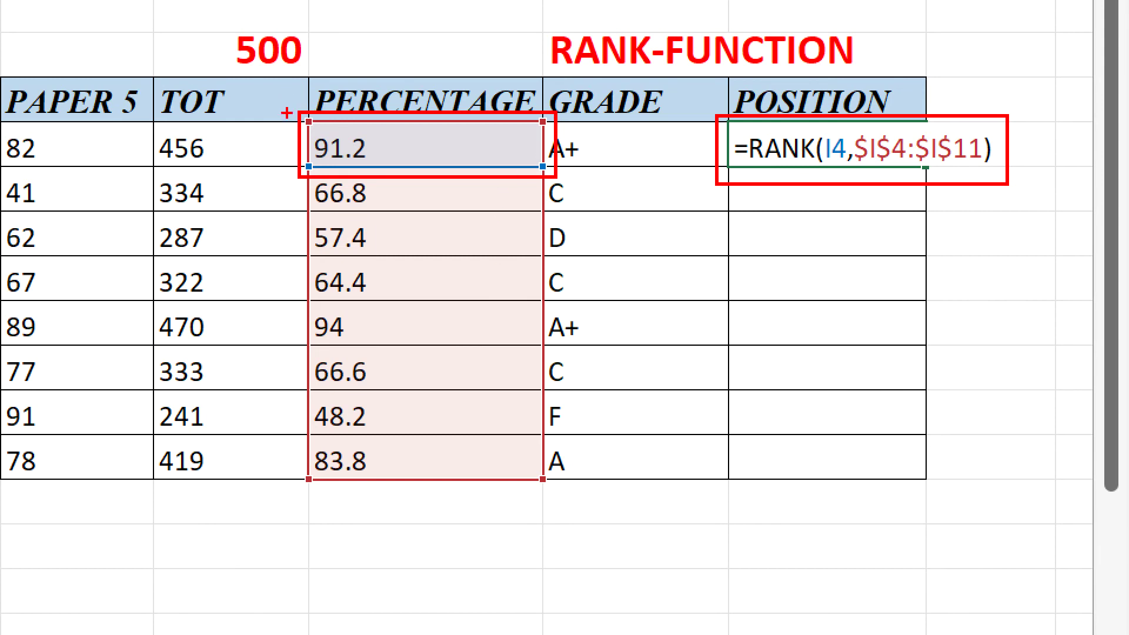
Confirm the RANK formula in K4 and copy it down the POSITION column through K11.
mouse_move(287, 112)
mouse_down()
mouse_move(487, 409)
mouse_move(570, 499)
mouse_up()
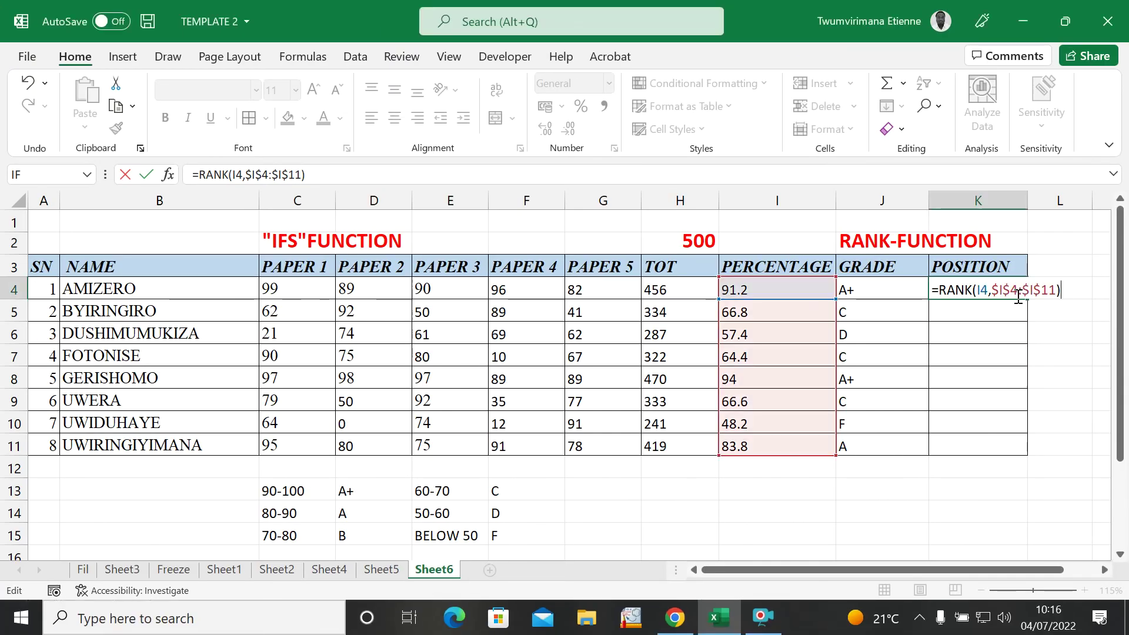
key(Return)
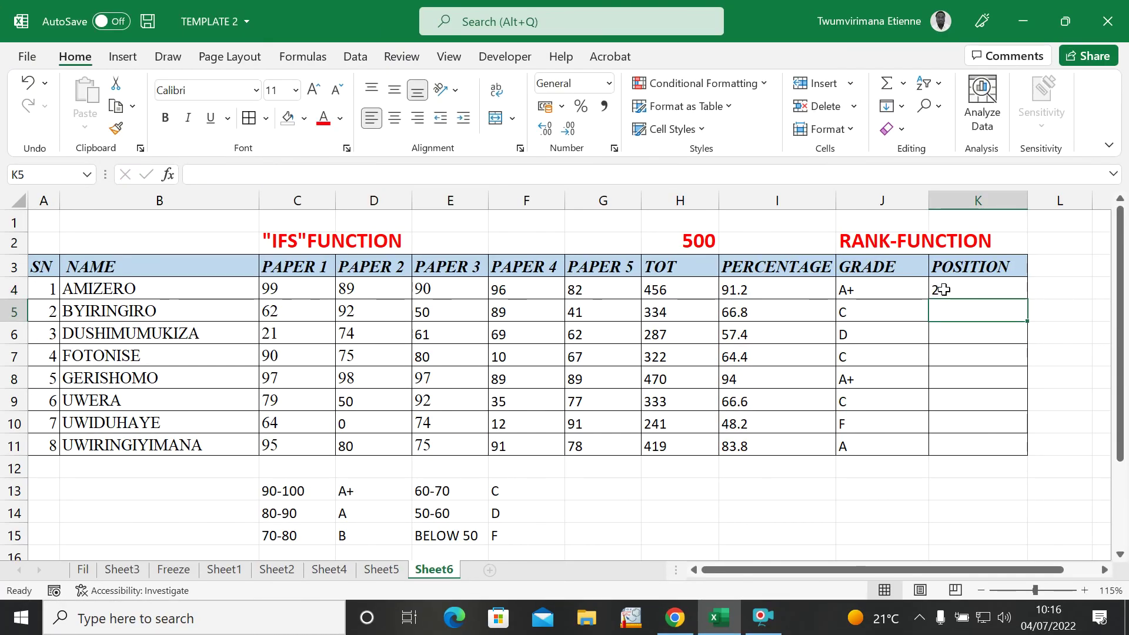
click(977, 294)
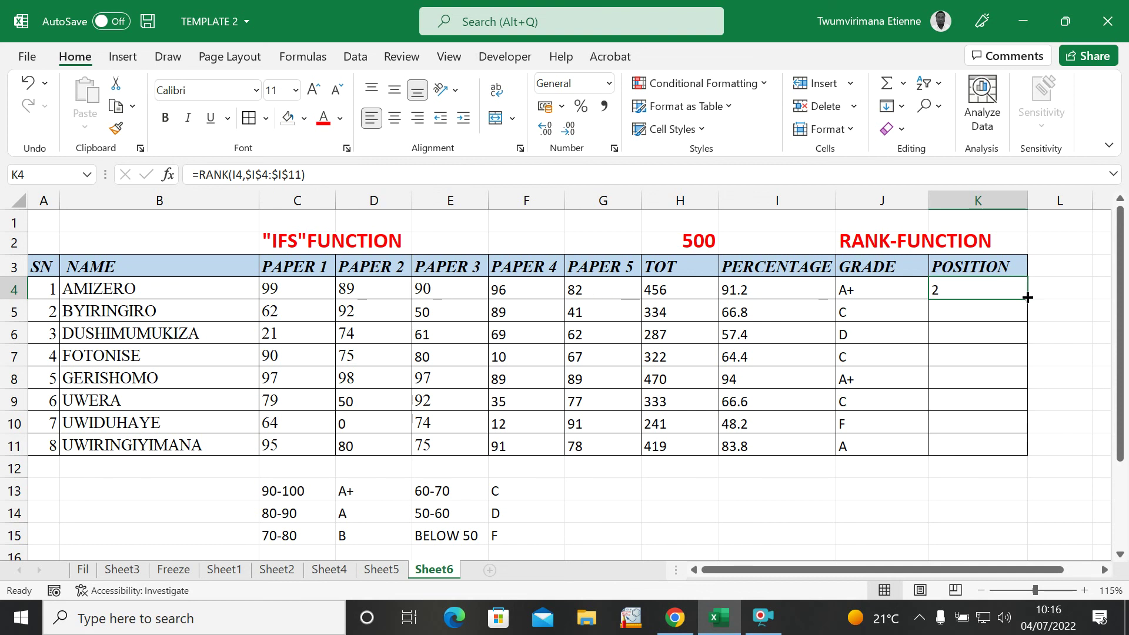
drag(1027, 298, 1024, 453)
click(943, 513)
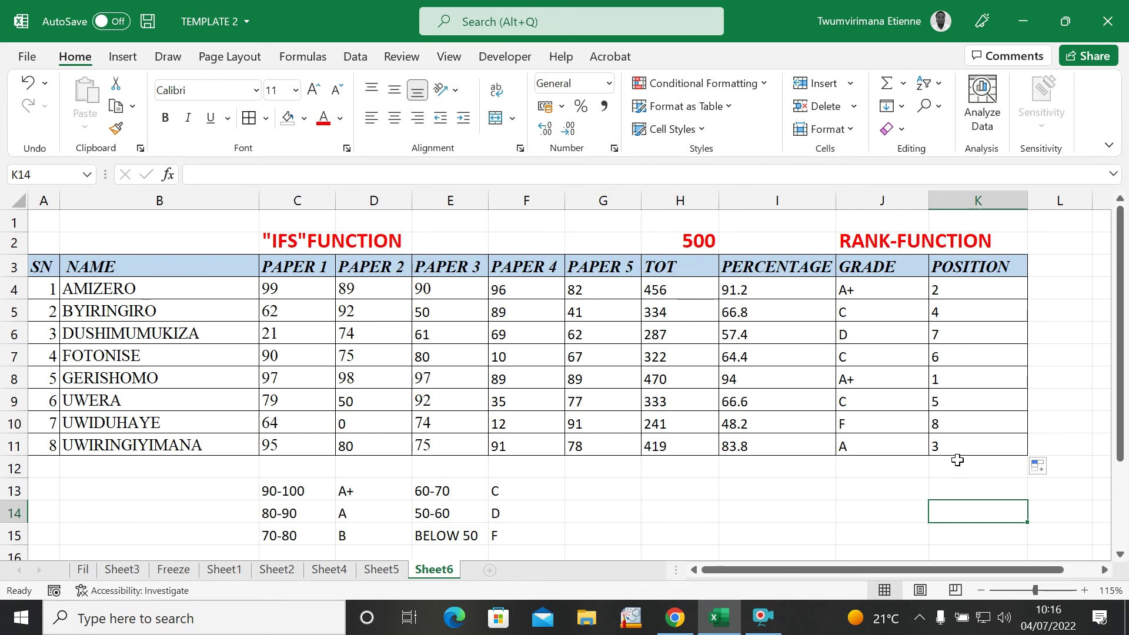
Examine the RANK results in the POSITION column against each student's percentage.
click(958, 379)
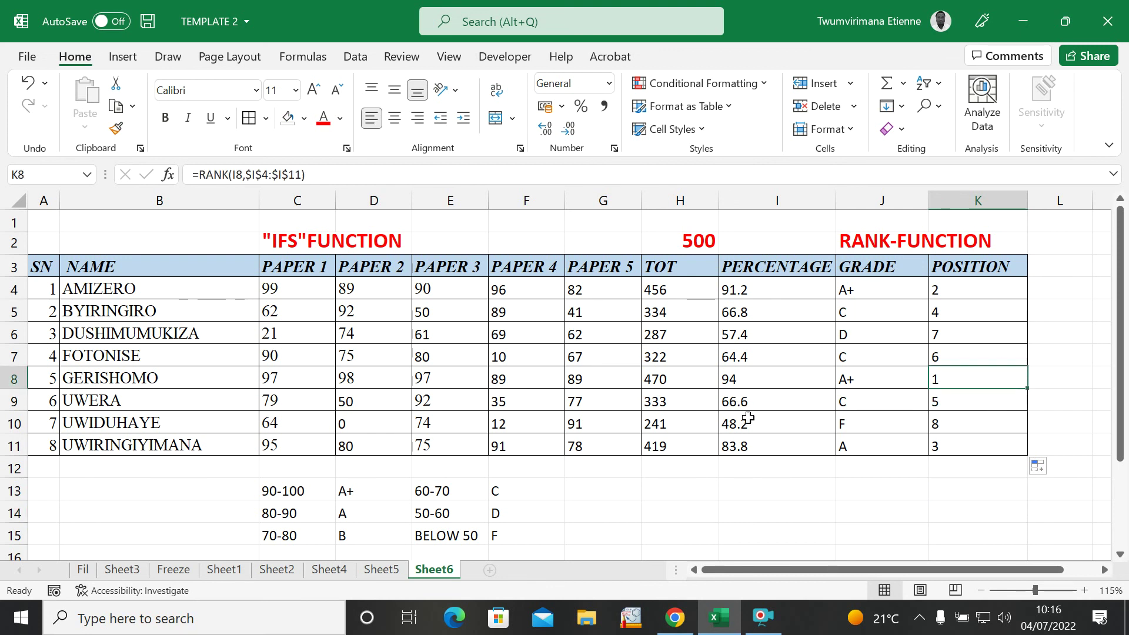
click(724, 497)
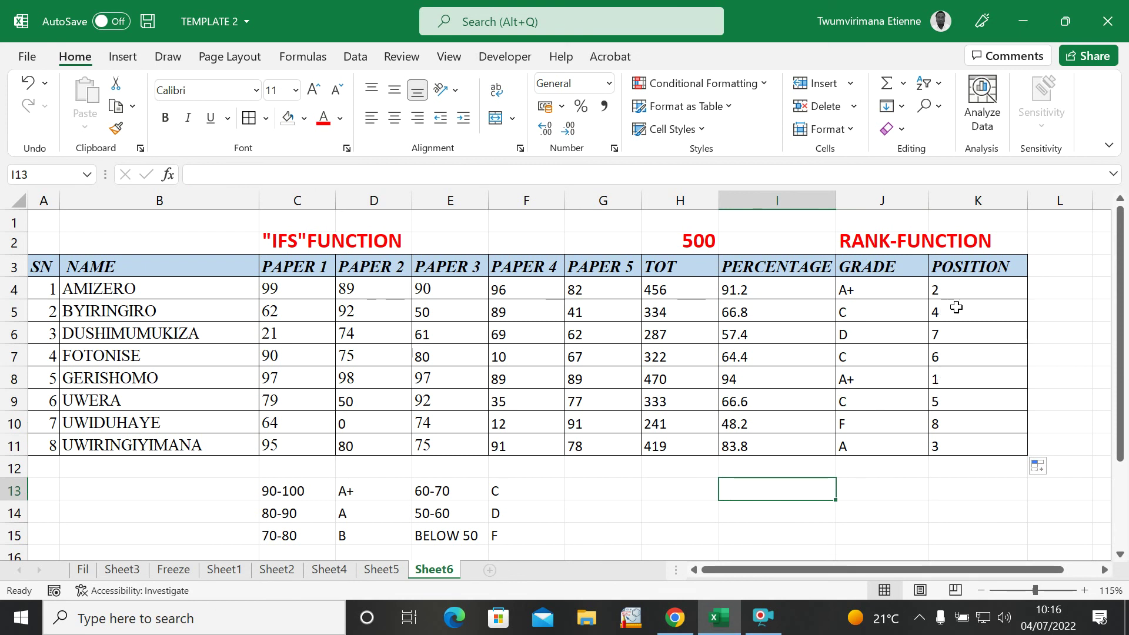
click(967, 353)
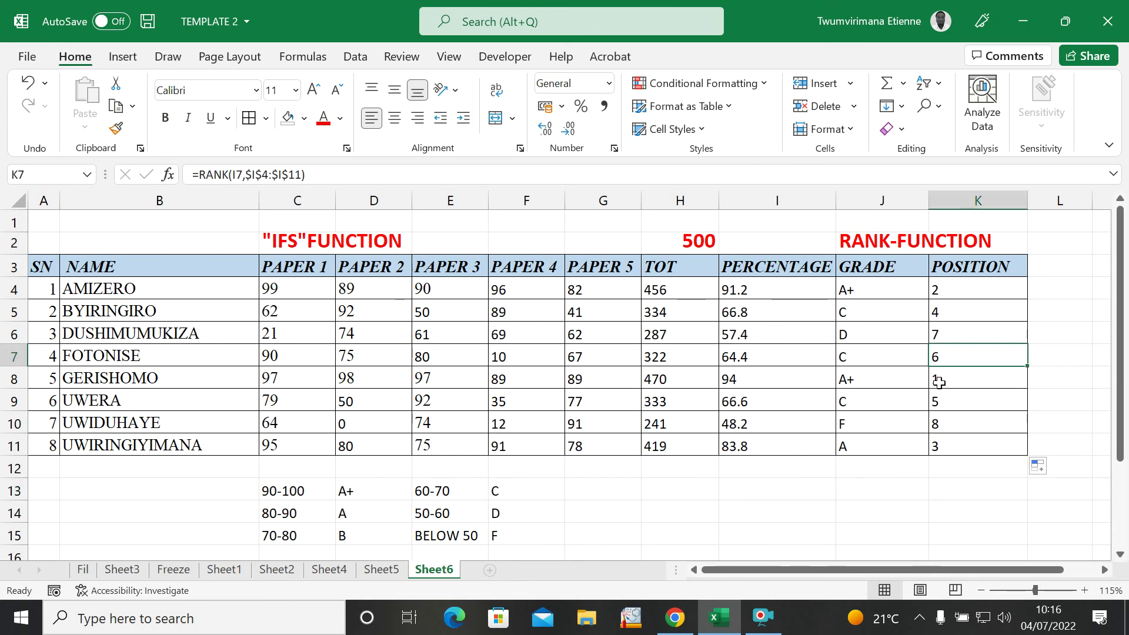
click(946, 290)
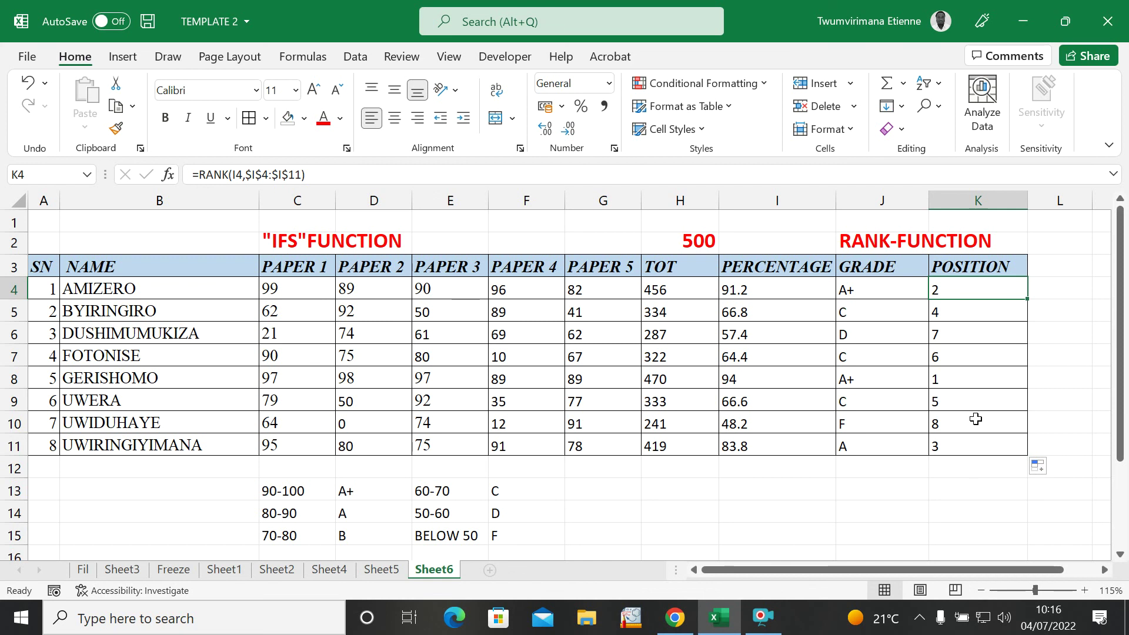
click(953, 447)
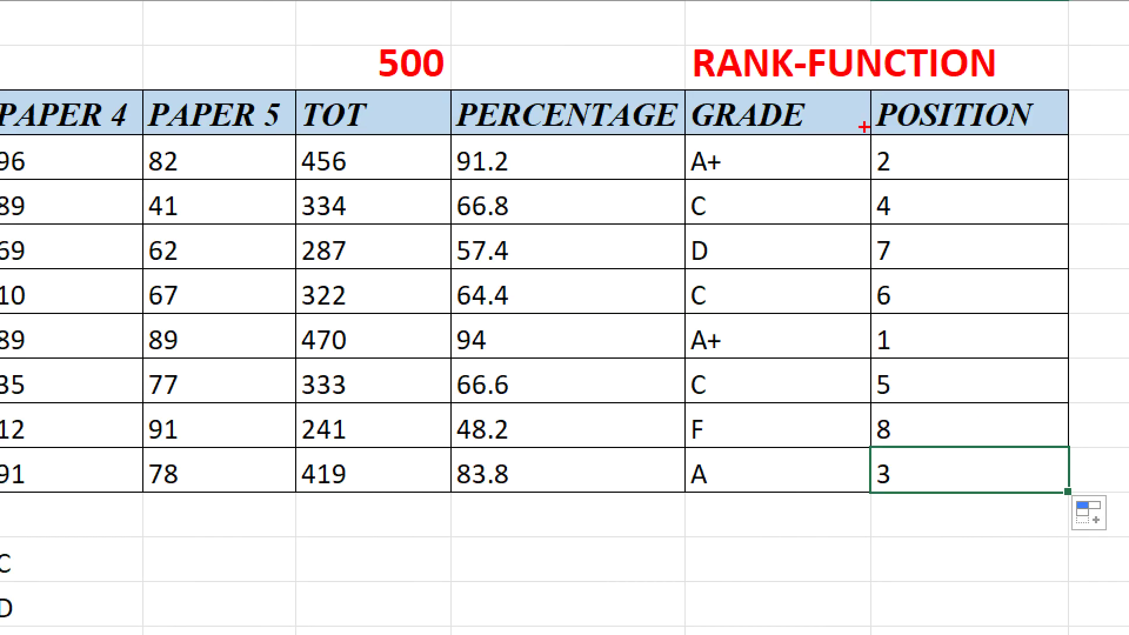
mouse_move(860, 137)
mouse_down()
mouse_move(886, 161)
mouse_move(999, 550)
mouse_move(967, 503)
mouse_up()
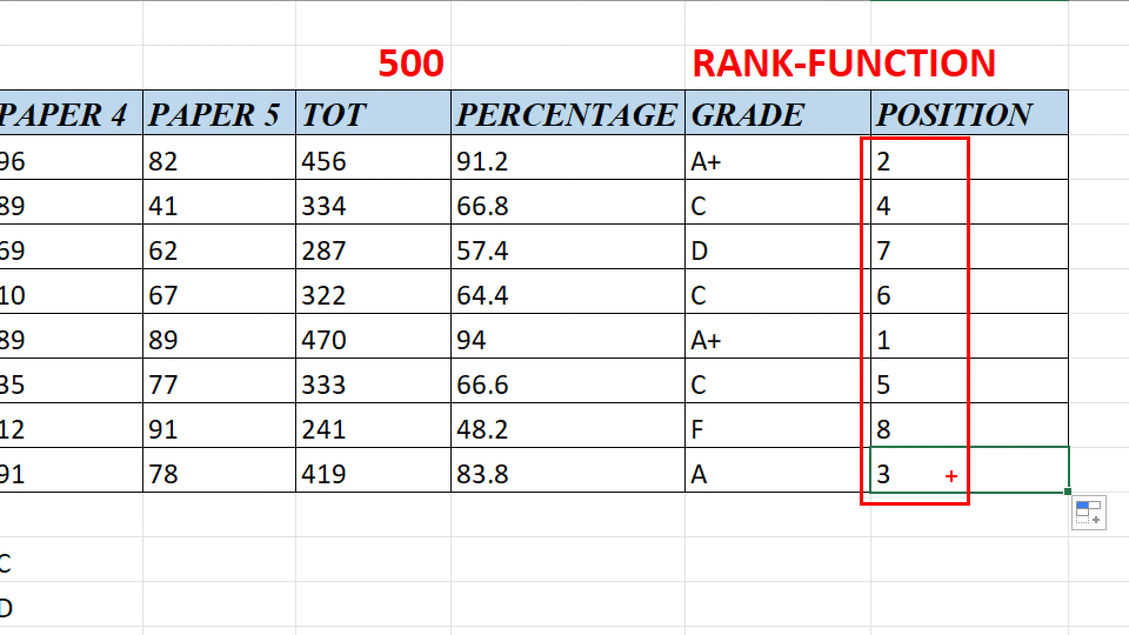
key(Escape)
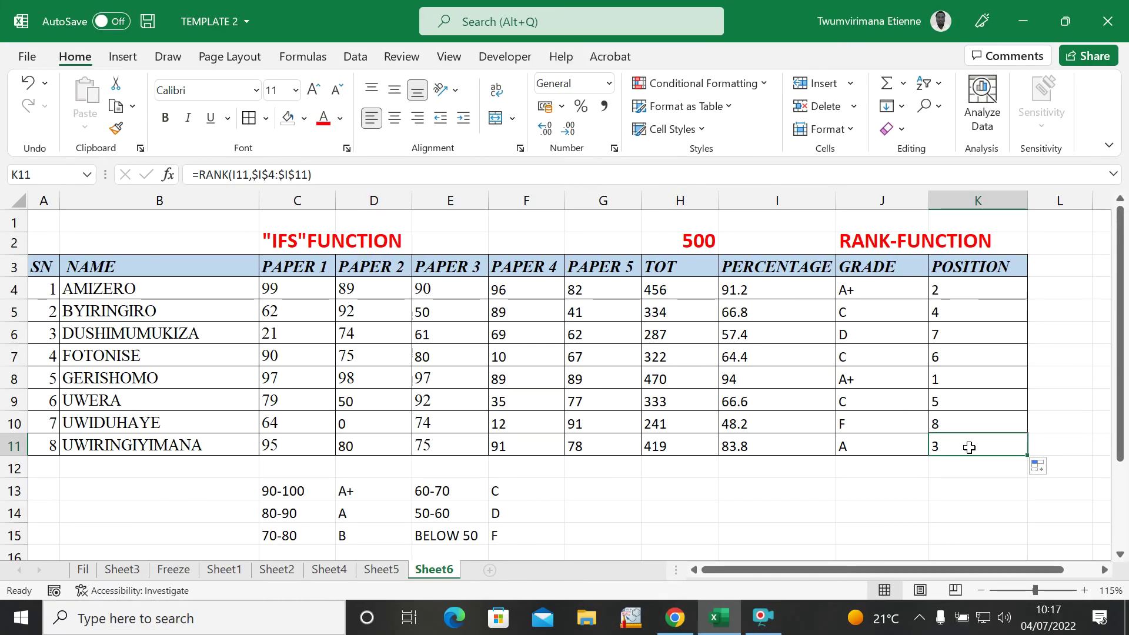
click(967, 288)
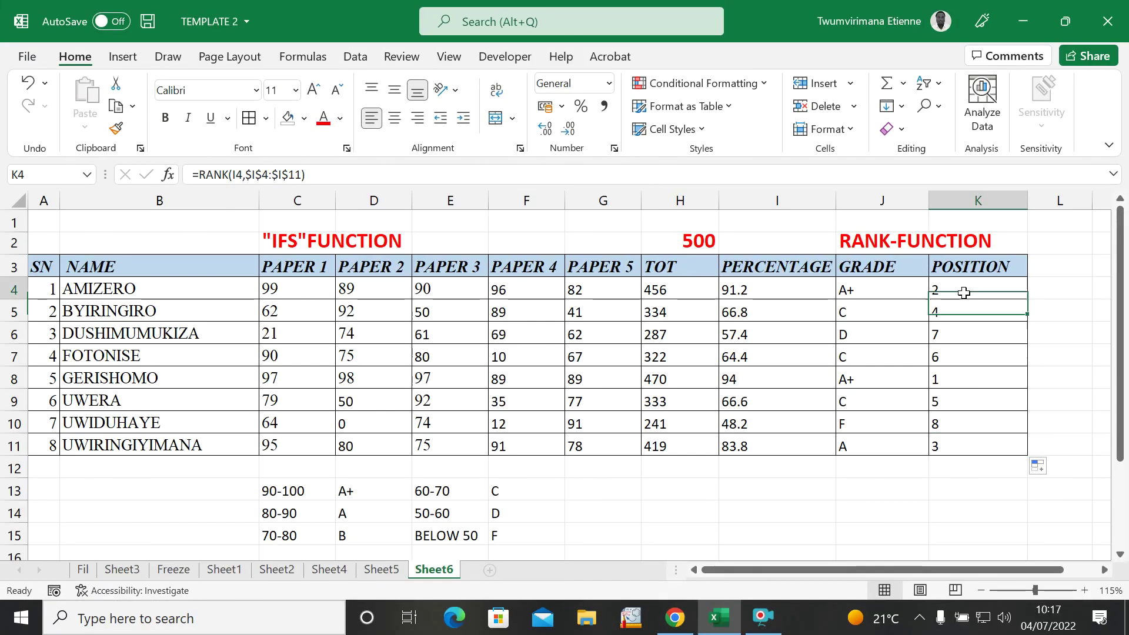
click(963, 379)
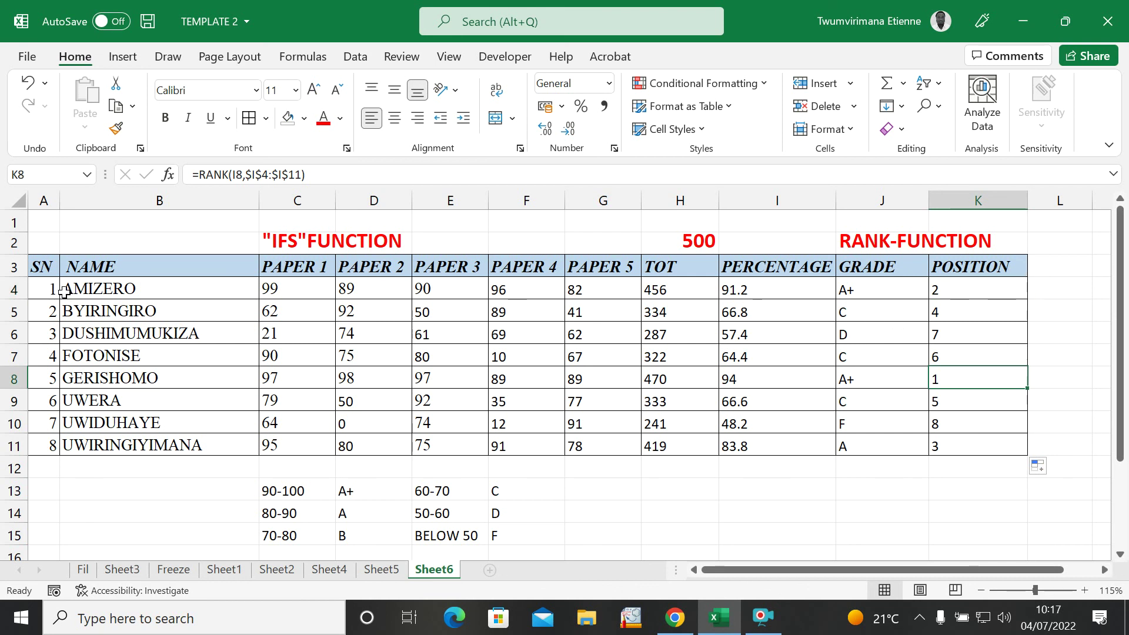
Custom-sort the student rows B4:K11 without headers by Column K, on cell values, from smallest to largest.
drag(66, 290, 949, 449)
click(928, 91)
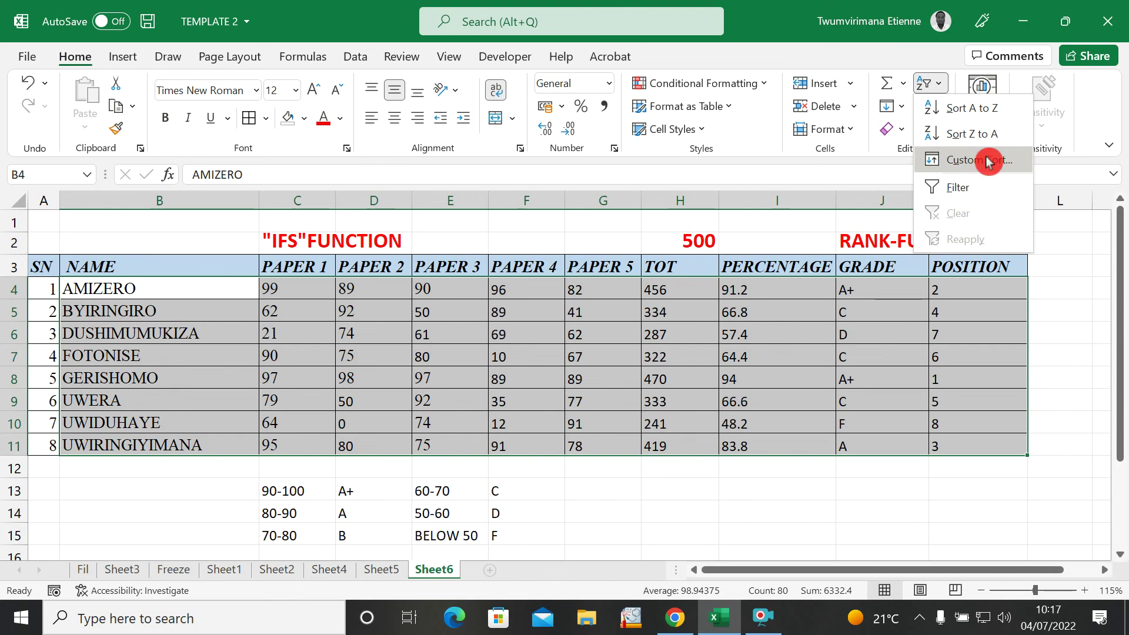
click(988, 160)
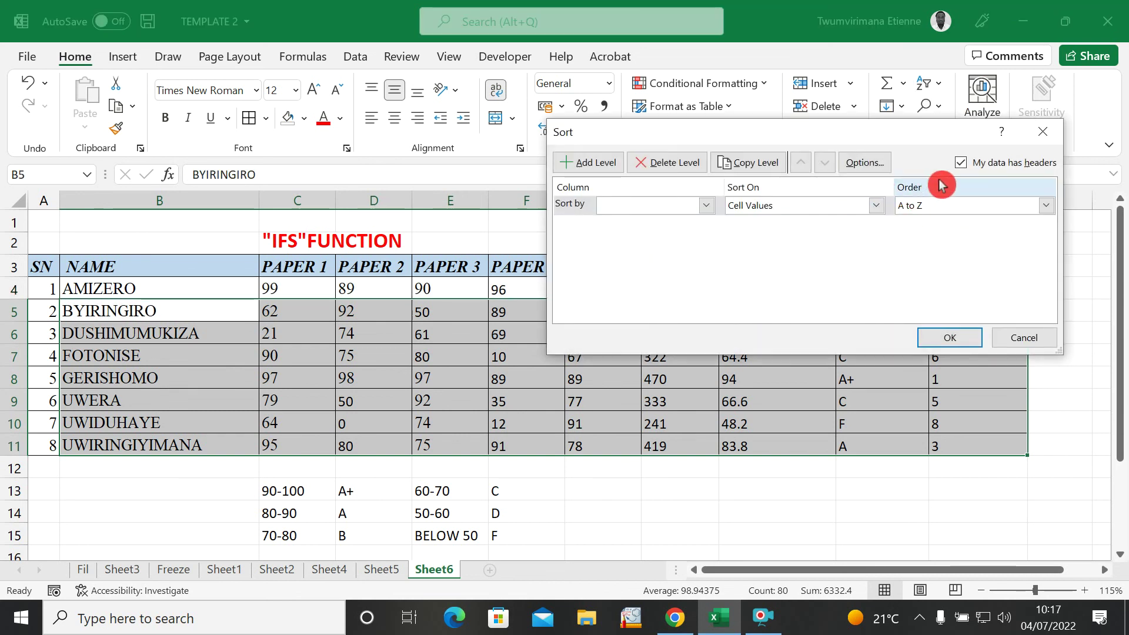
click(960, 164)
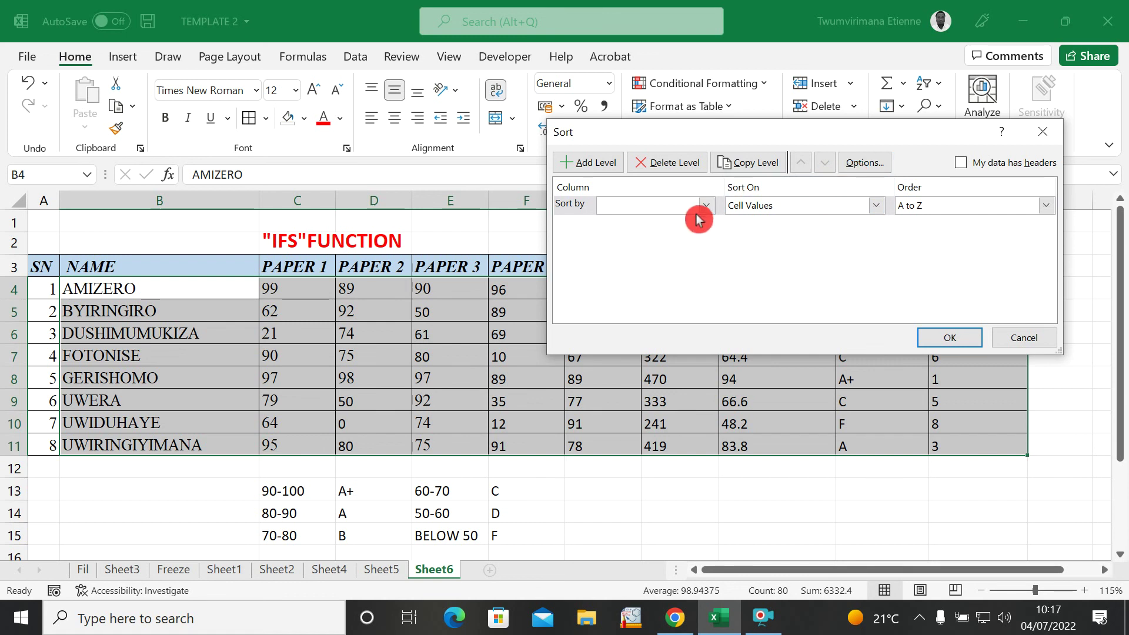
drag(842, 143, 711, 215)
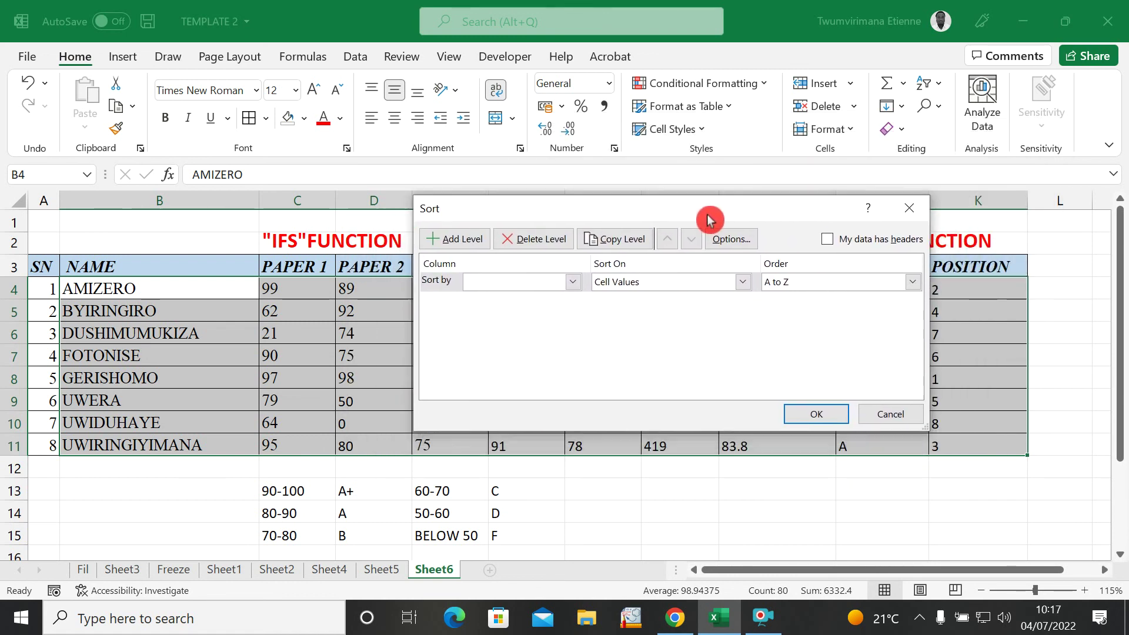
click(576, 277)
click(521, 404)
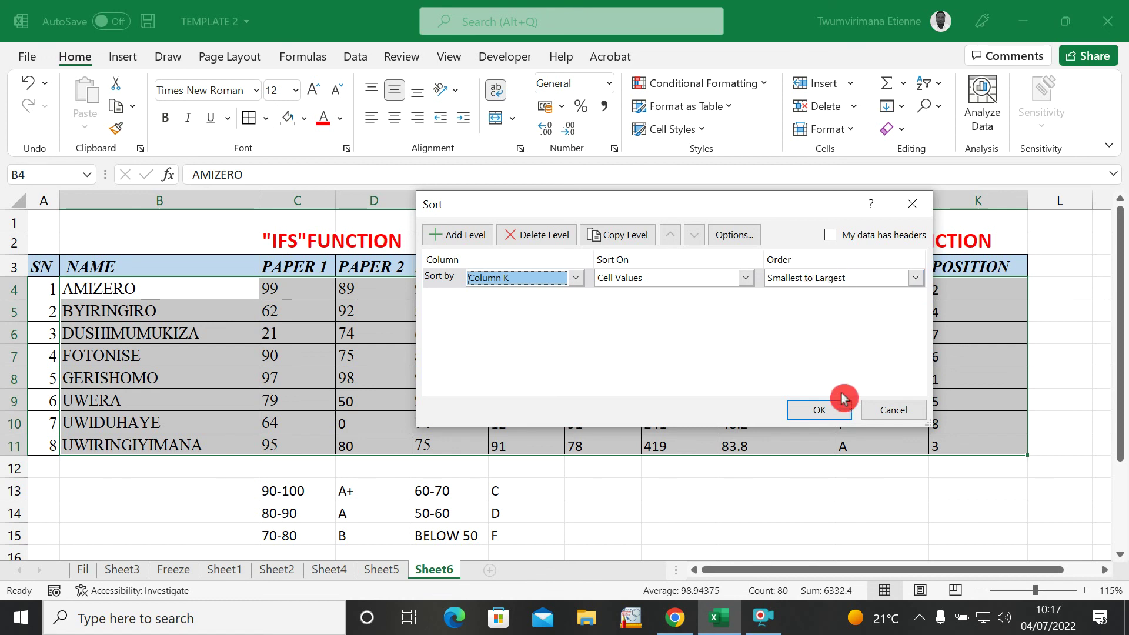
click(830, 412)
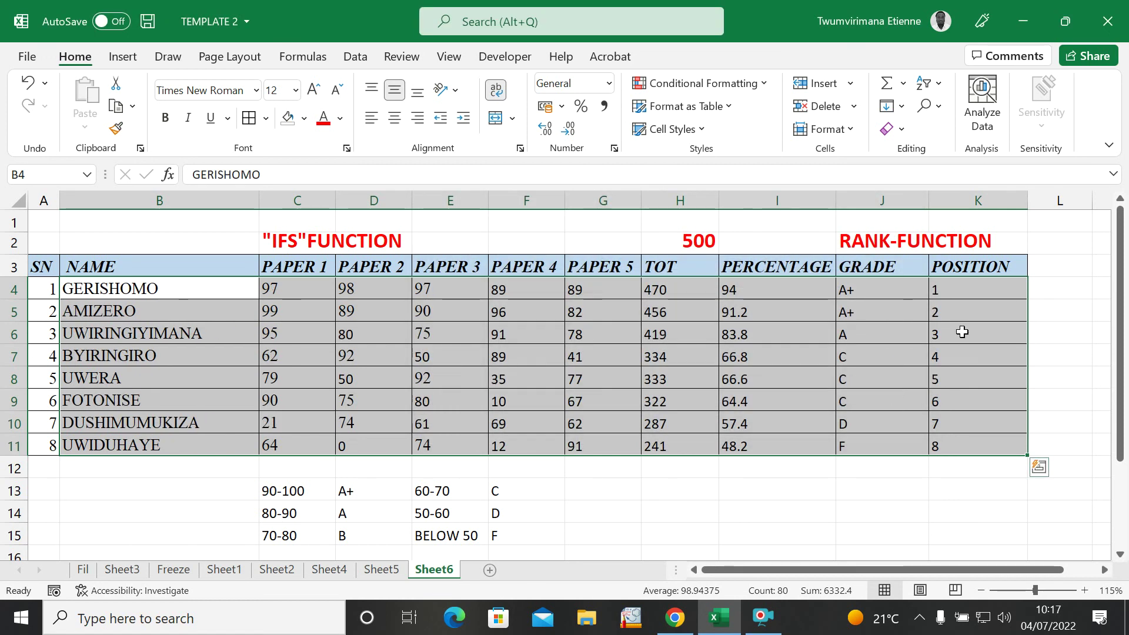
click(951, 296)
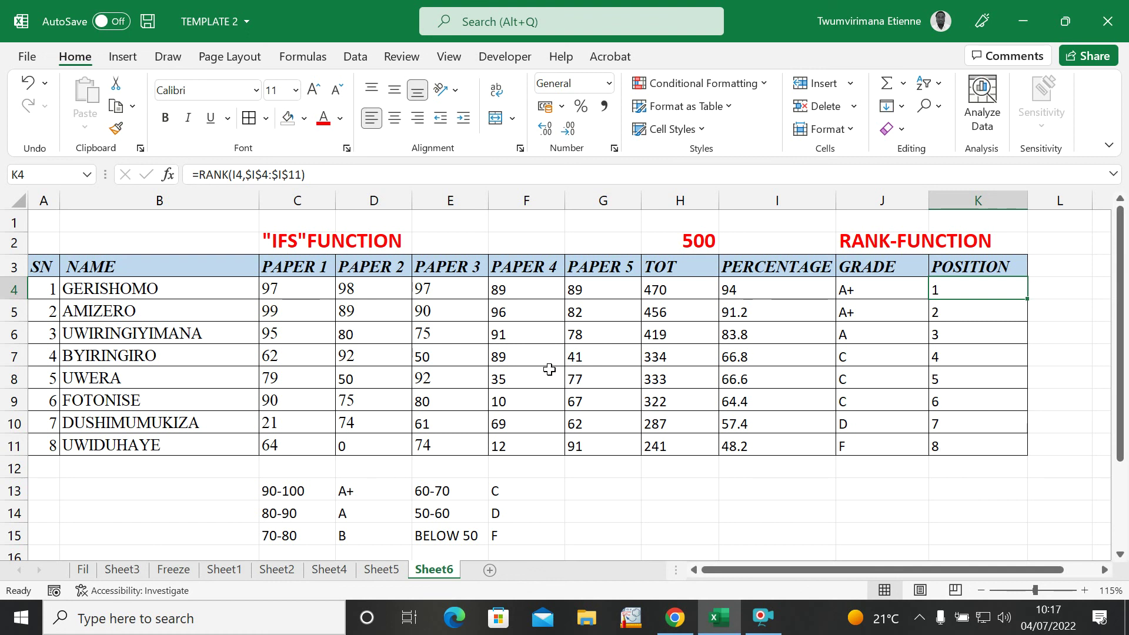
click(742, 465)
click(769, 504)
click(1085, 494)
click(715, 505)
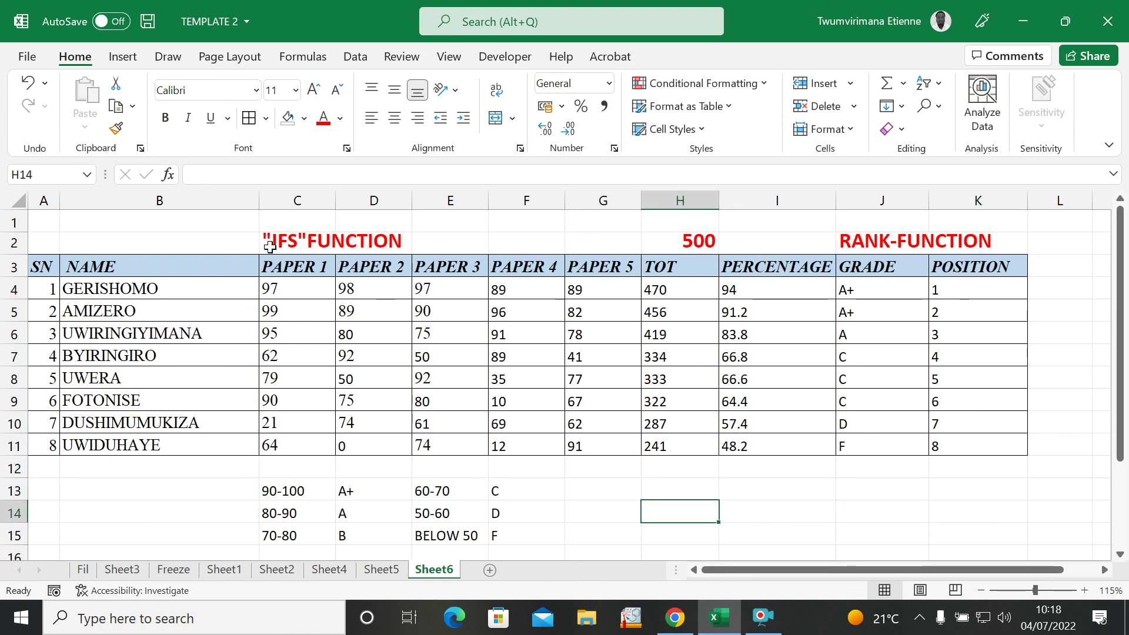
click(573, 530)
click(769, 508)
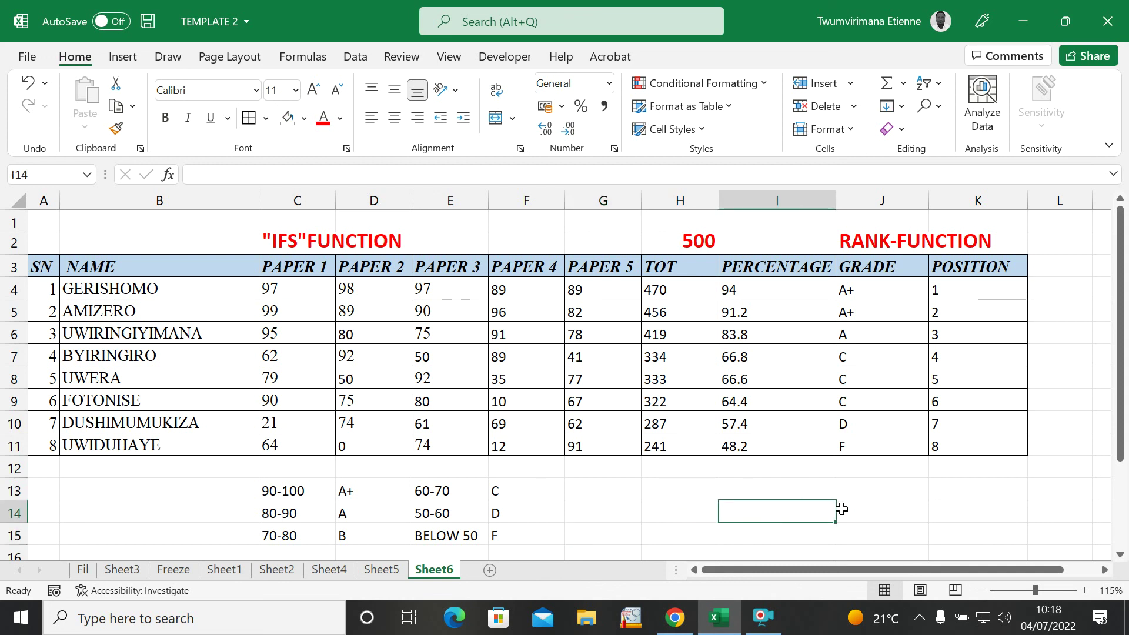
click(866, 506)
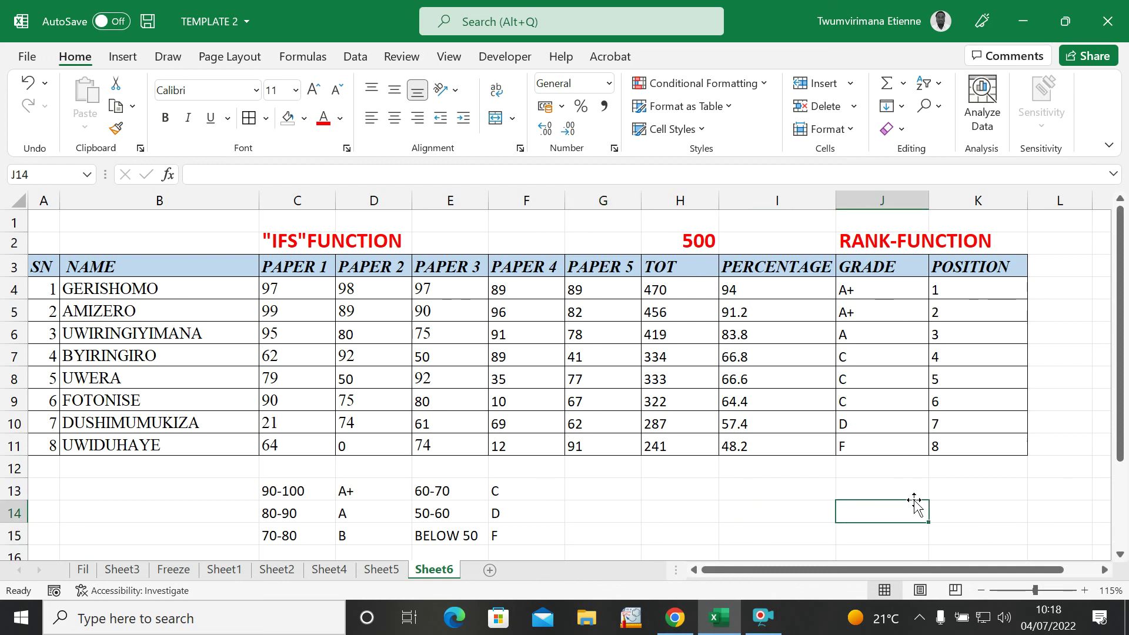
click(980, 504)
click(961, 284)
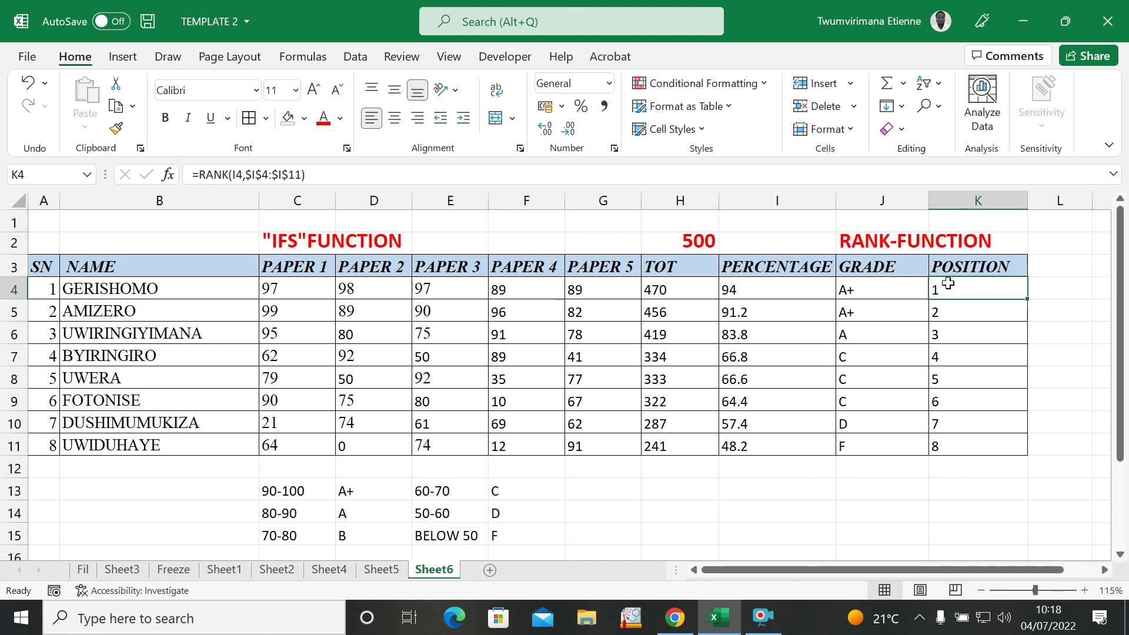
click(916, 466)
click(911, 487)
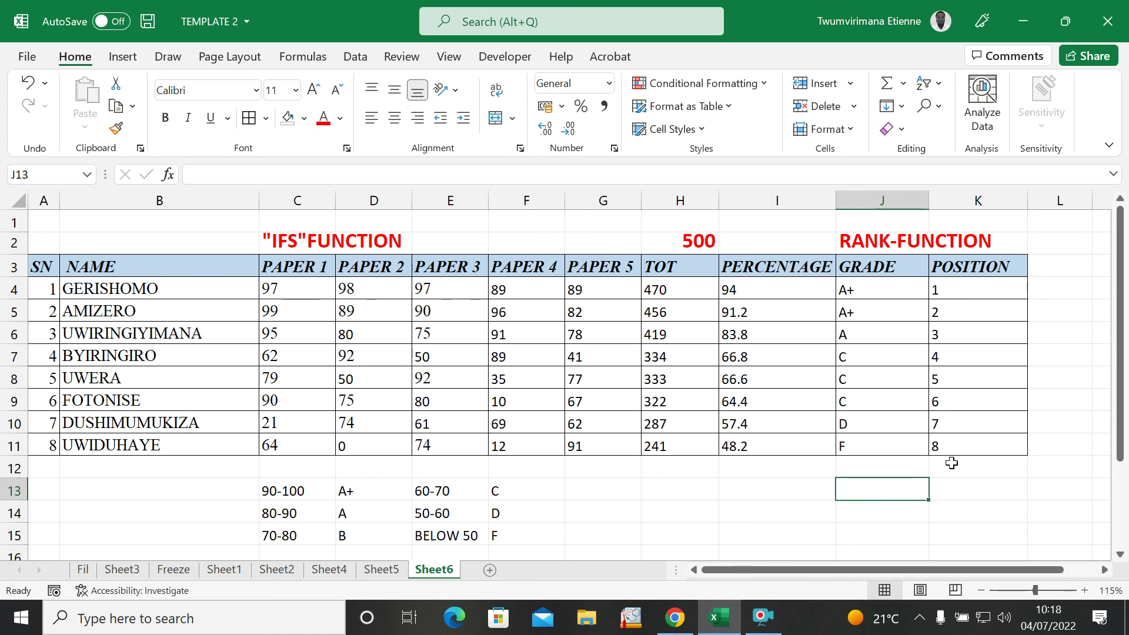
click(951, 488)
click(788, 526)
click(668, 495)
click(806, 493)
click(664, 528)
click(734, 512)
click(632, 492)
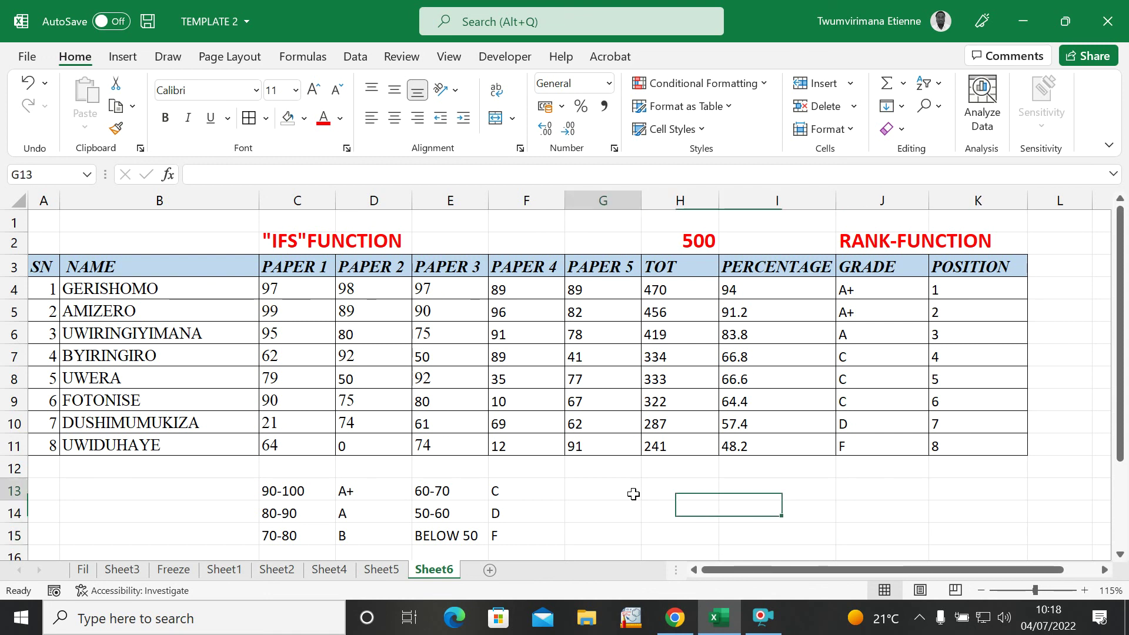
click(611, 511)
click(784, 507)
click(876, 508)
click(744, 508)
click(607, 493)
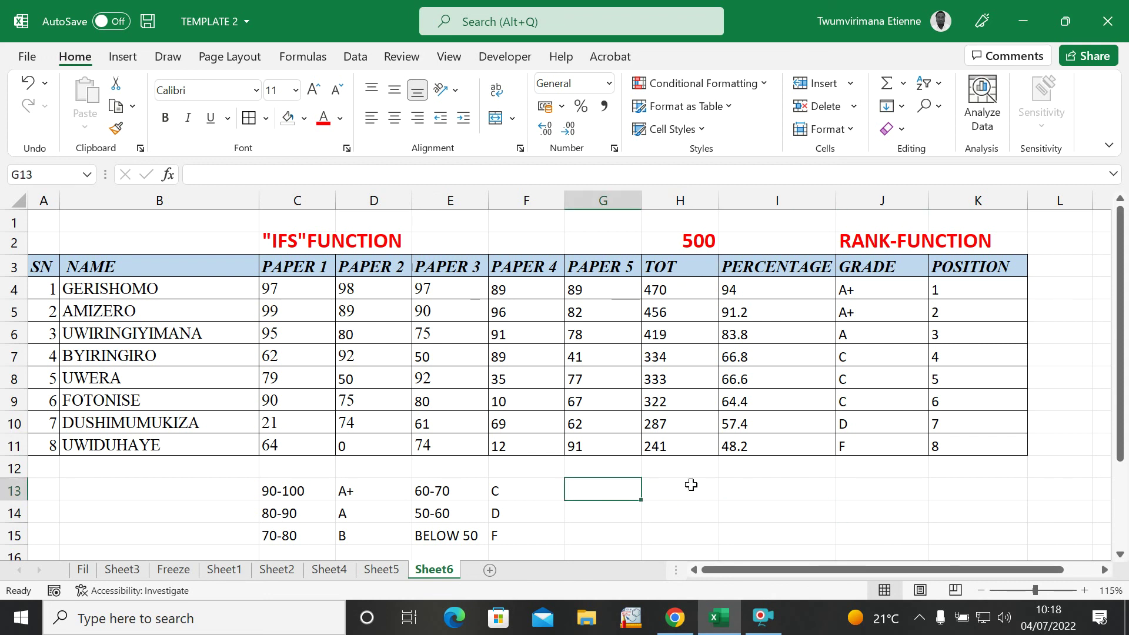
click(770, 493)
click(891, 487)
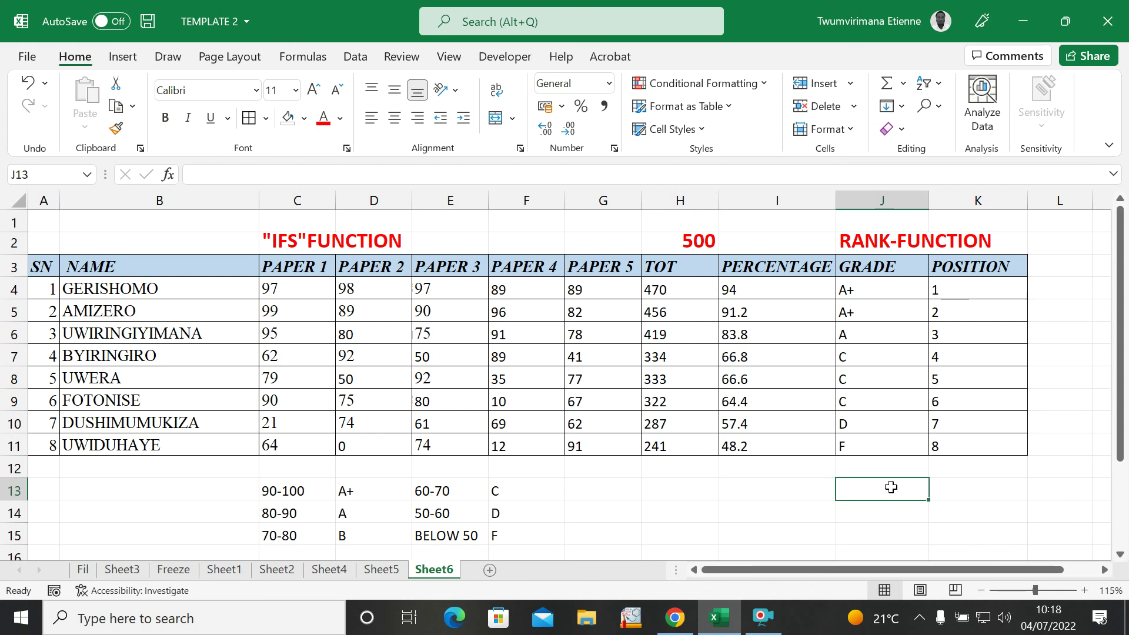
click(679, 501)
click(901, 507)
click(933, 506)
click(852, 512)
click(729, 511)
click(605, 511)
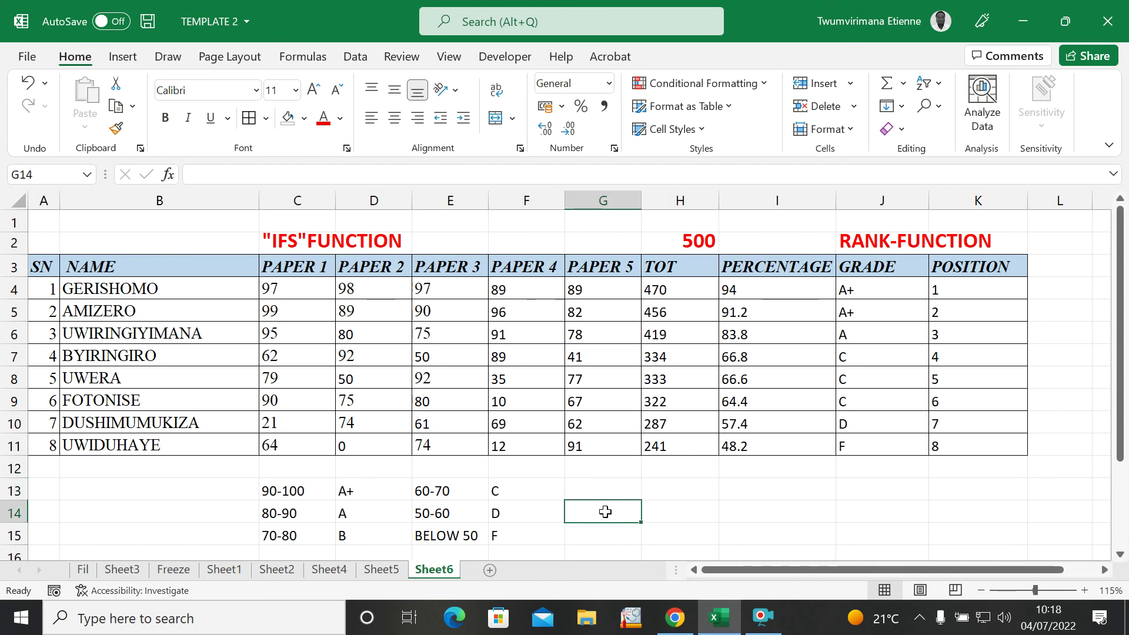
click(558, 513)
click(703, 507)
click(803, 516)
click(865, 504)
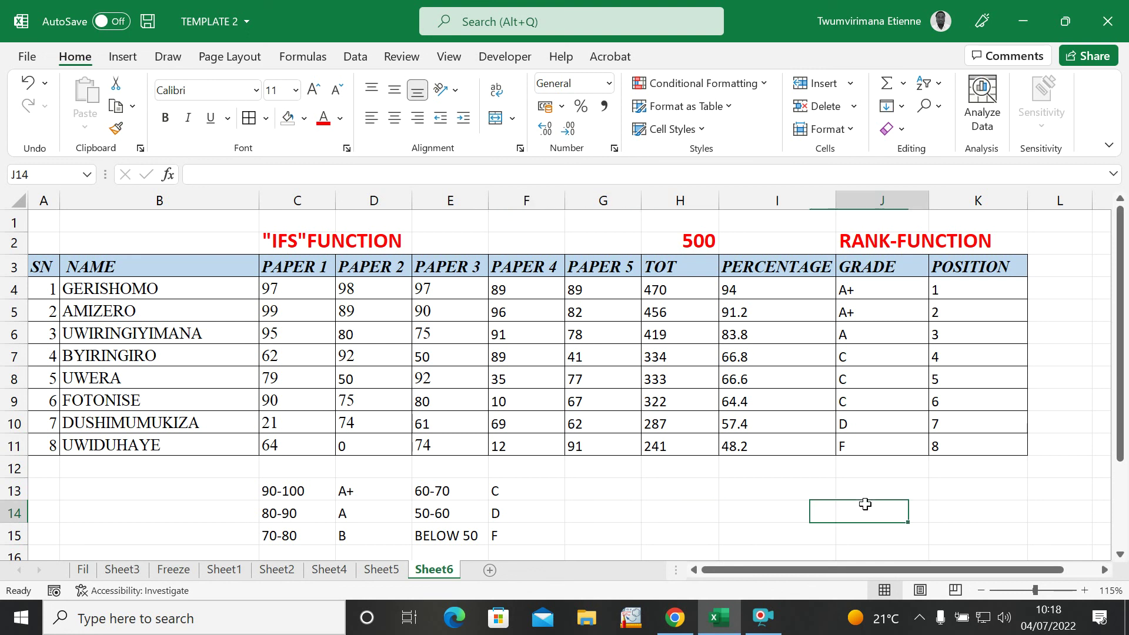
click(944, 506)
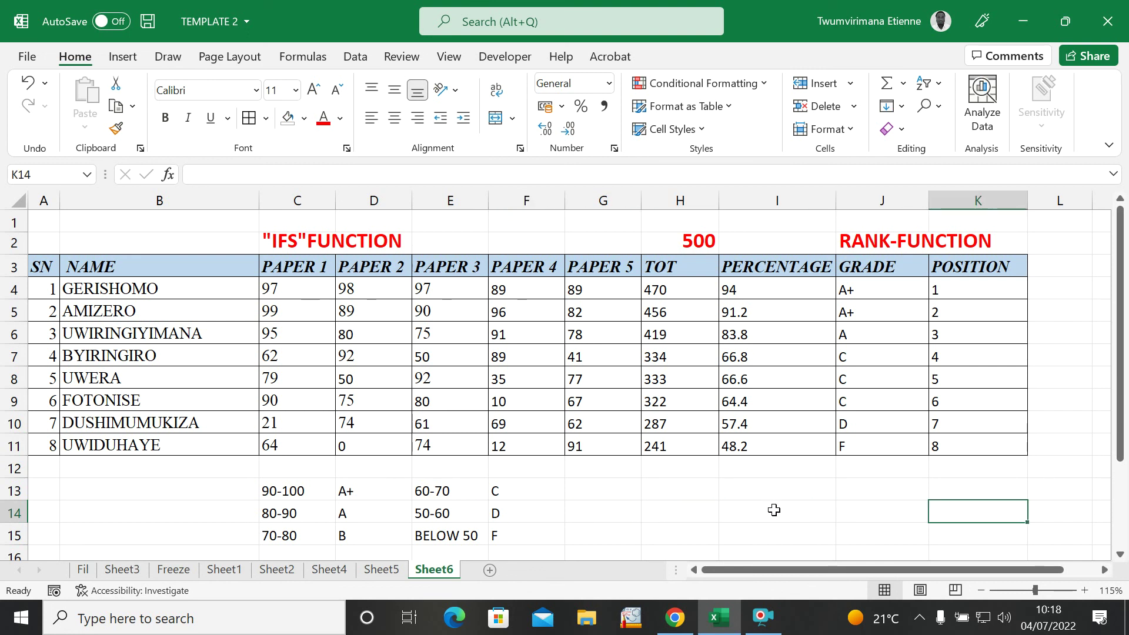